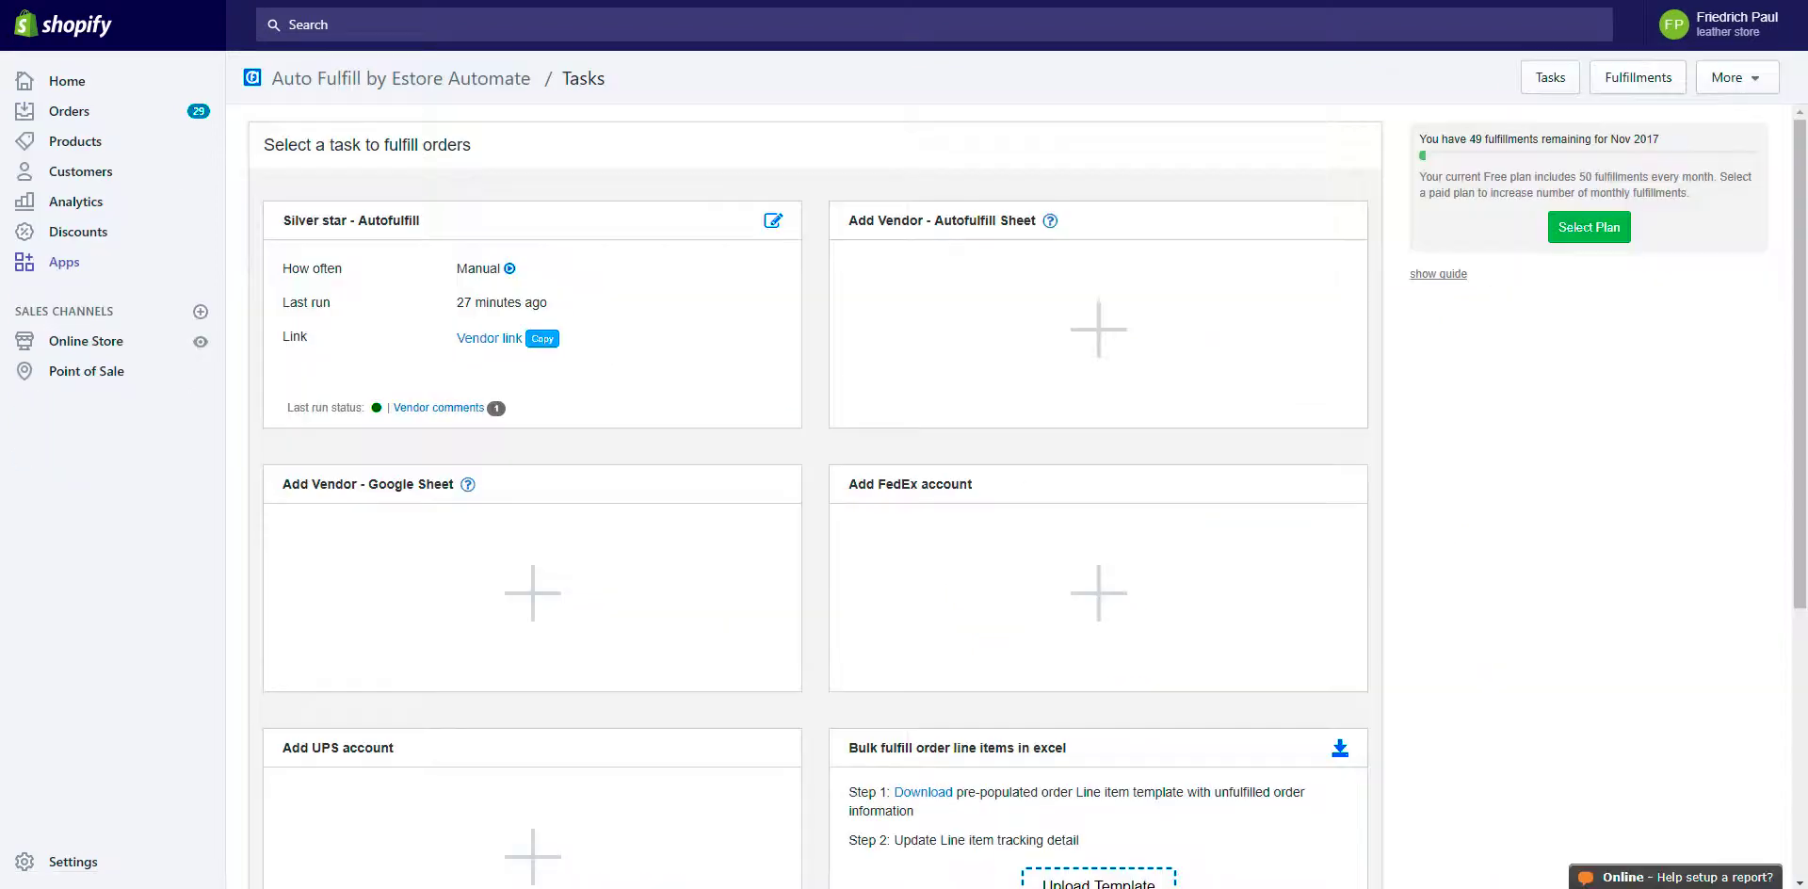
# - Add a Google Sheet vendor task using the connected Google account and name the vendor Solo
pyautogui.click(454, 571)
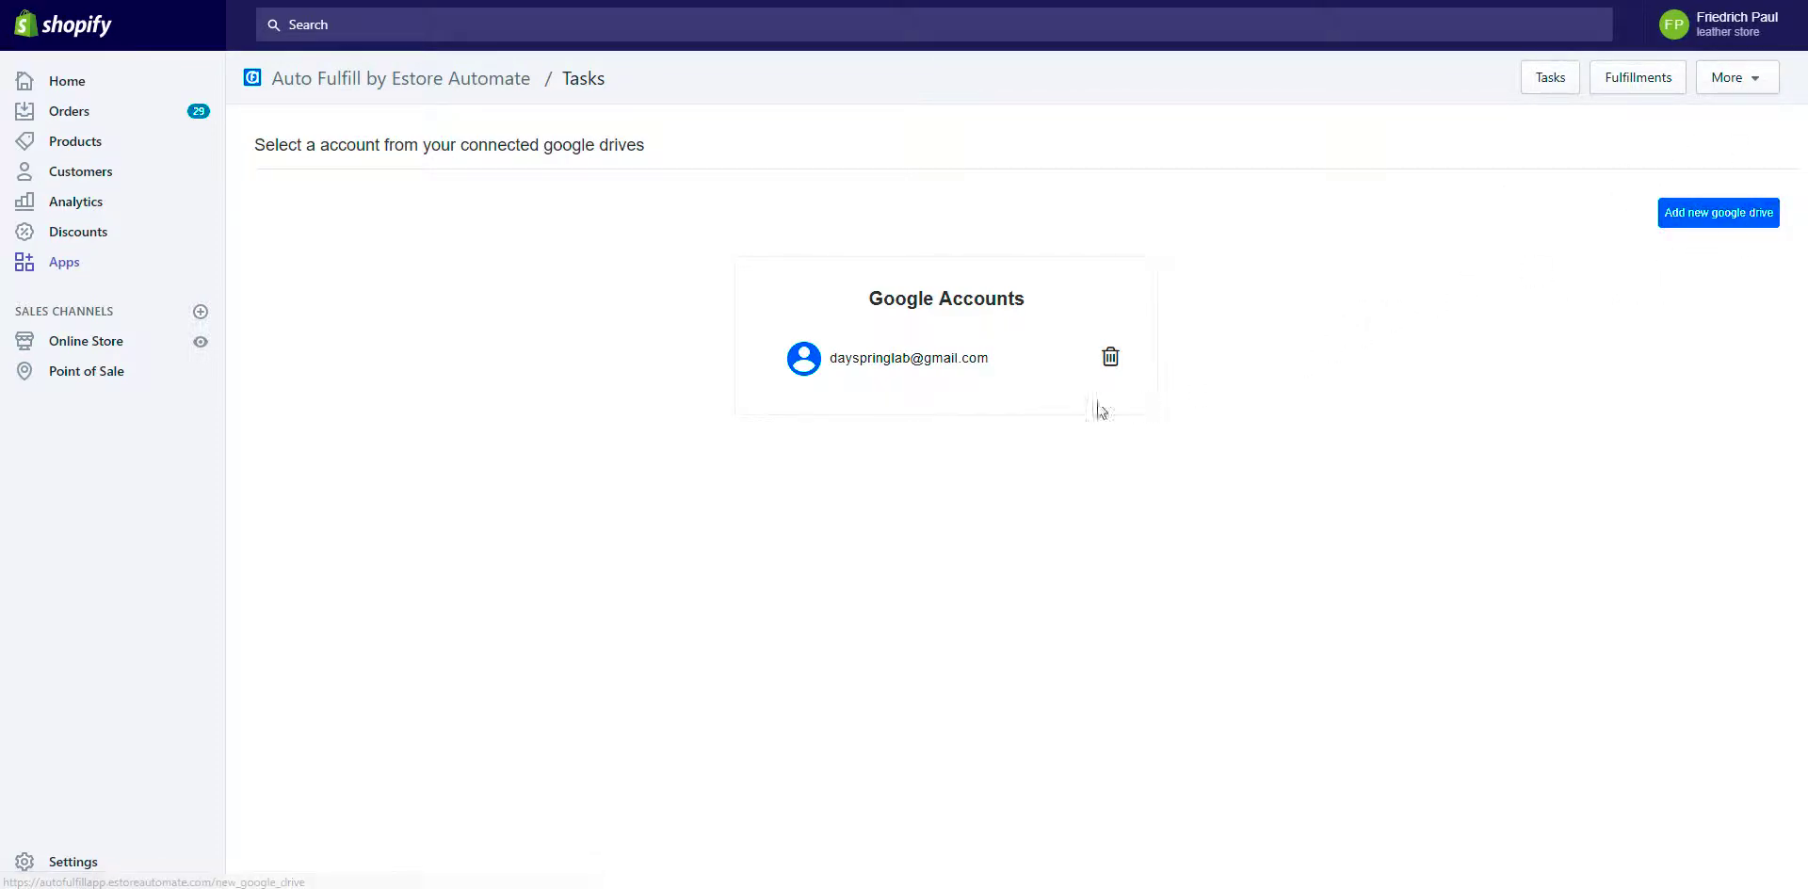
pyautogui.click(855, 361)
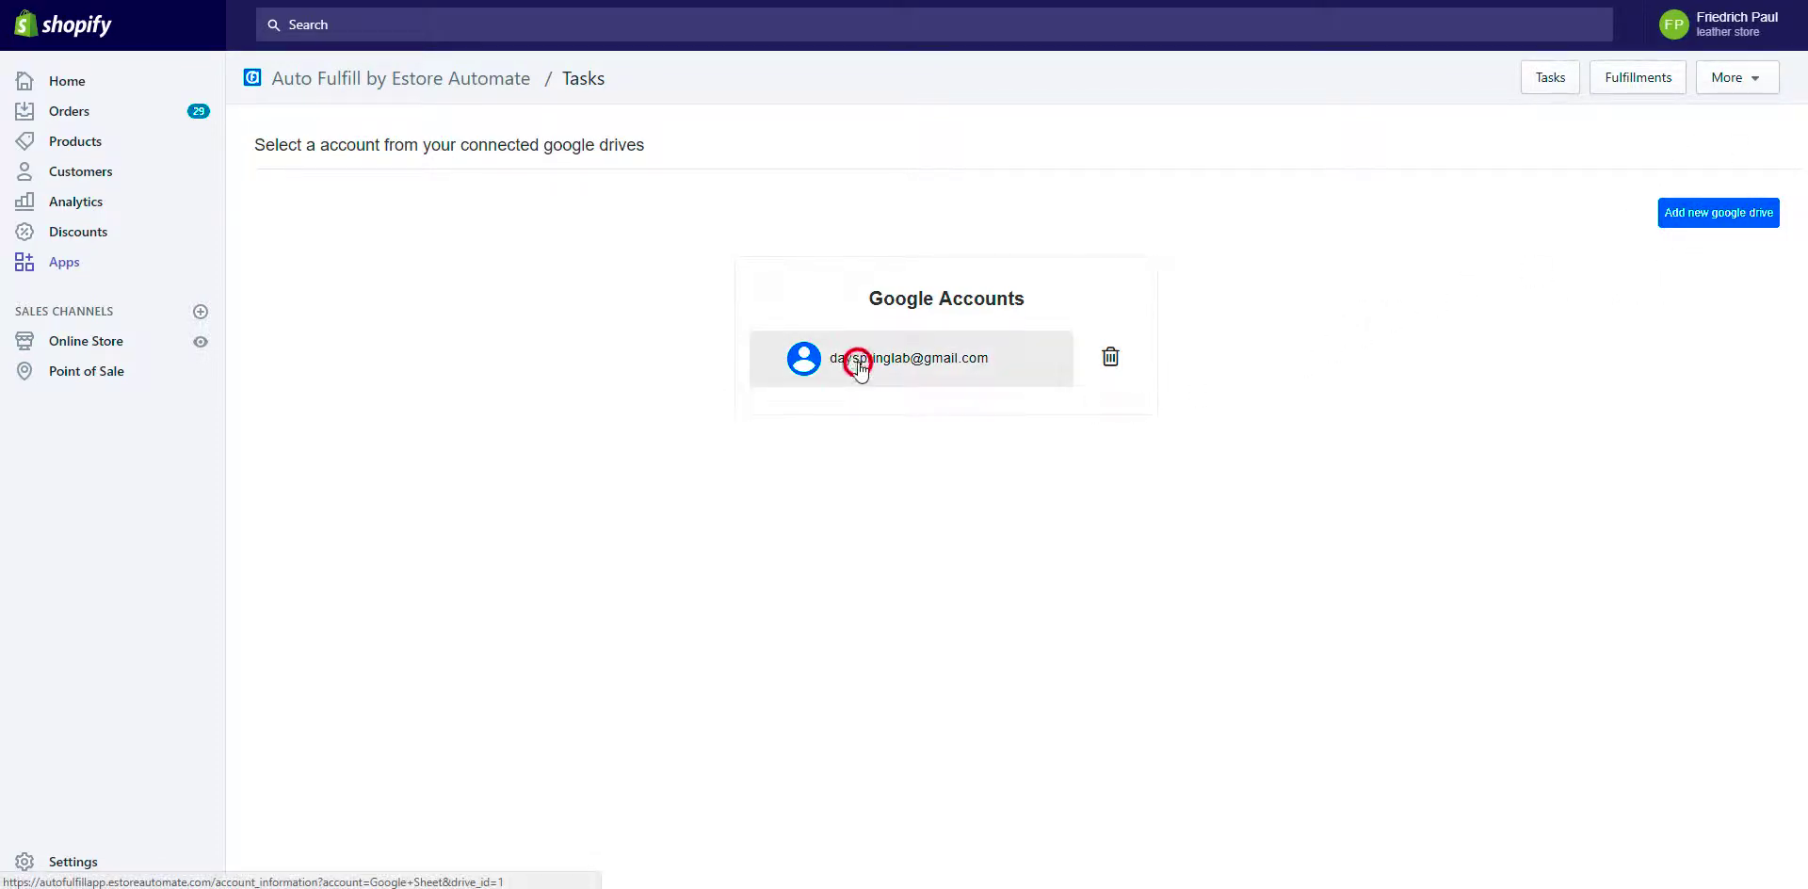
pyautogui.click(617, 367)
pyautogui.write('S')
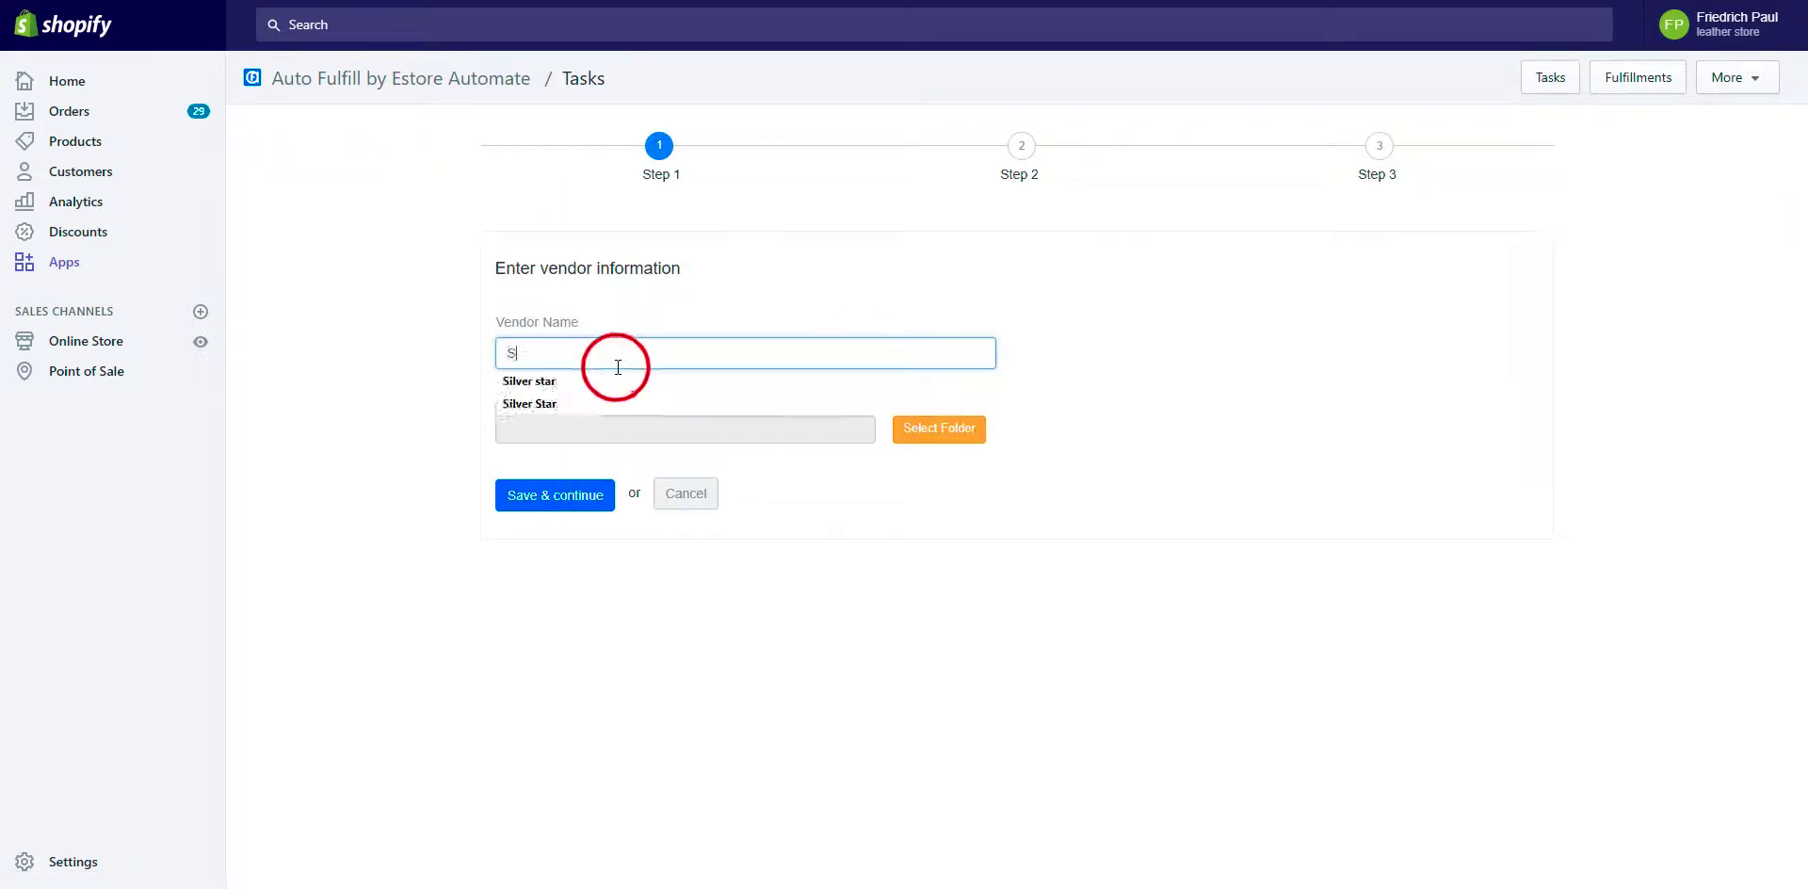
pyautogui.write('oiolo')
pyautogui.press('Tab')
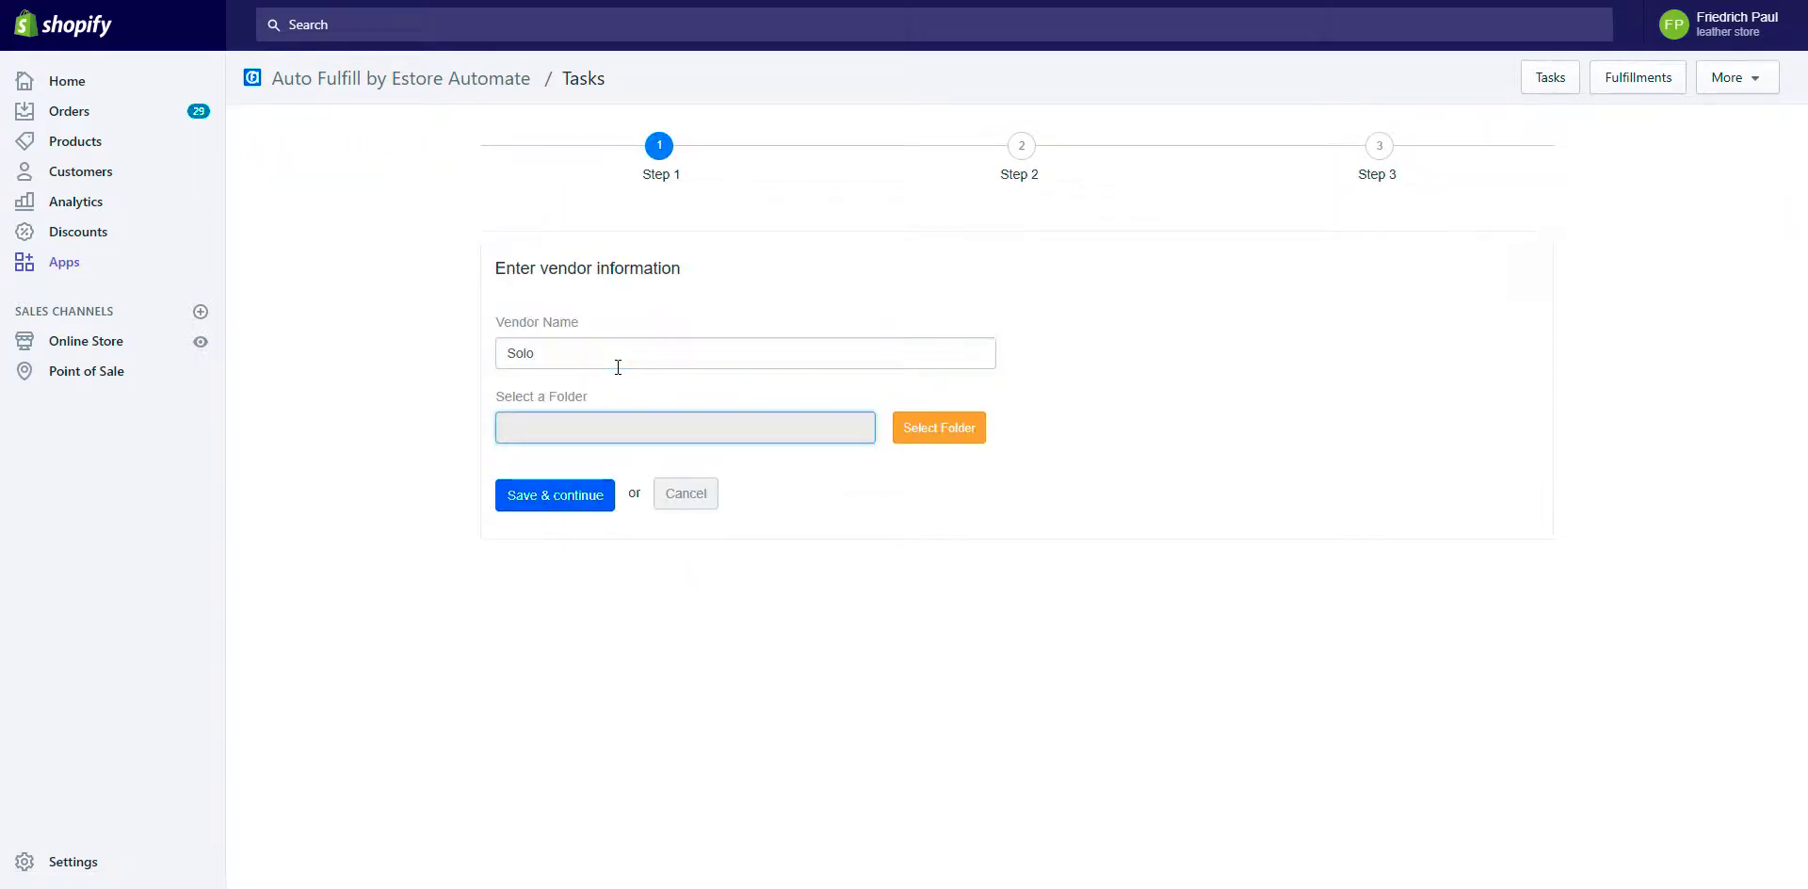
# - Choose the autofulfill Drive folder for the vendor and save the vendor information
pyautogui.click(917, 431)
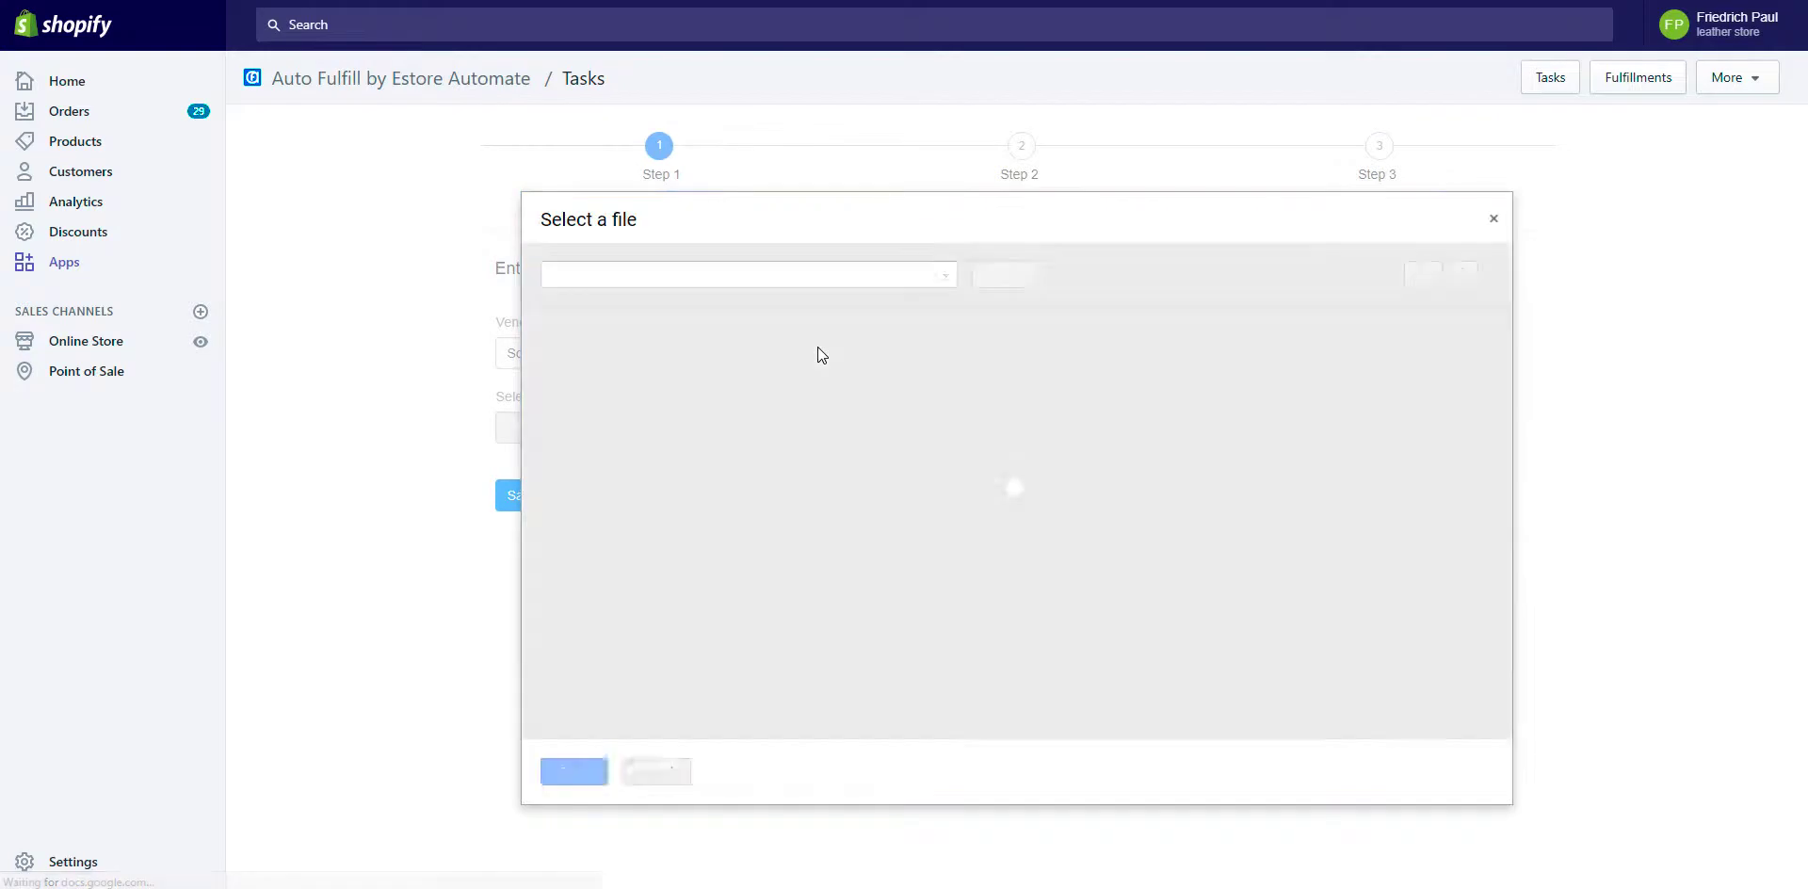
pyautogui.click(605, 371)
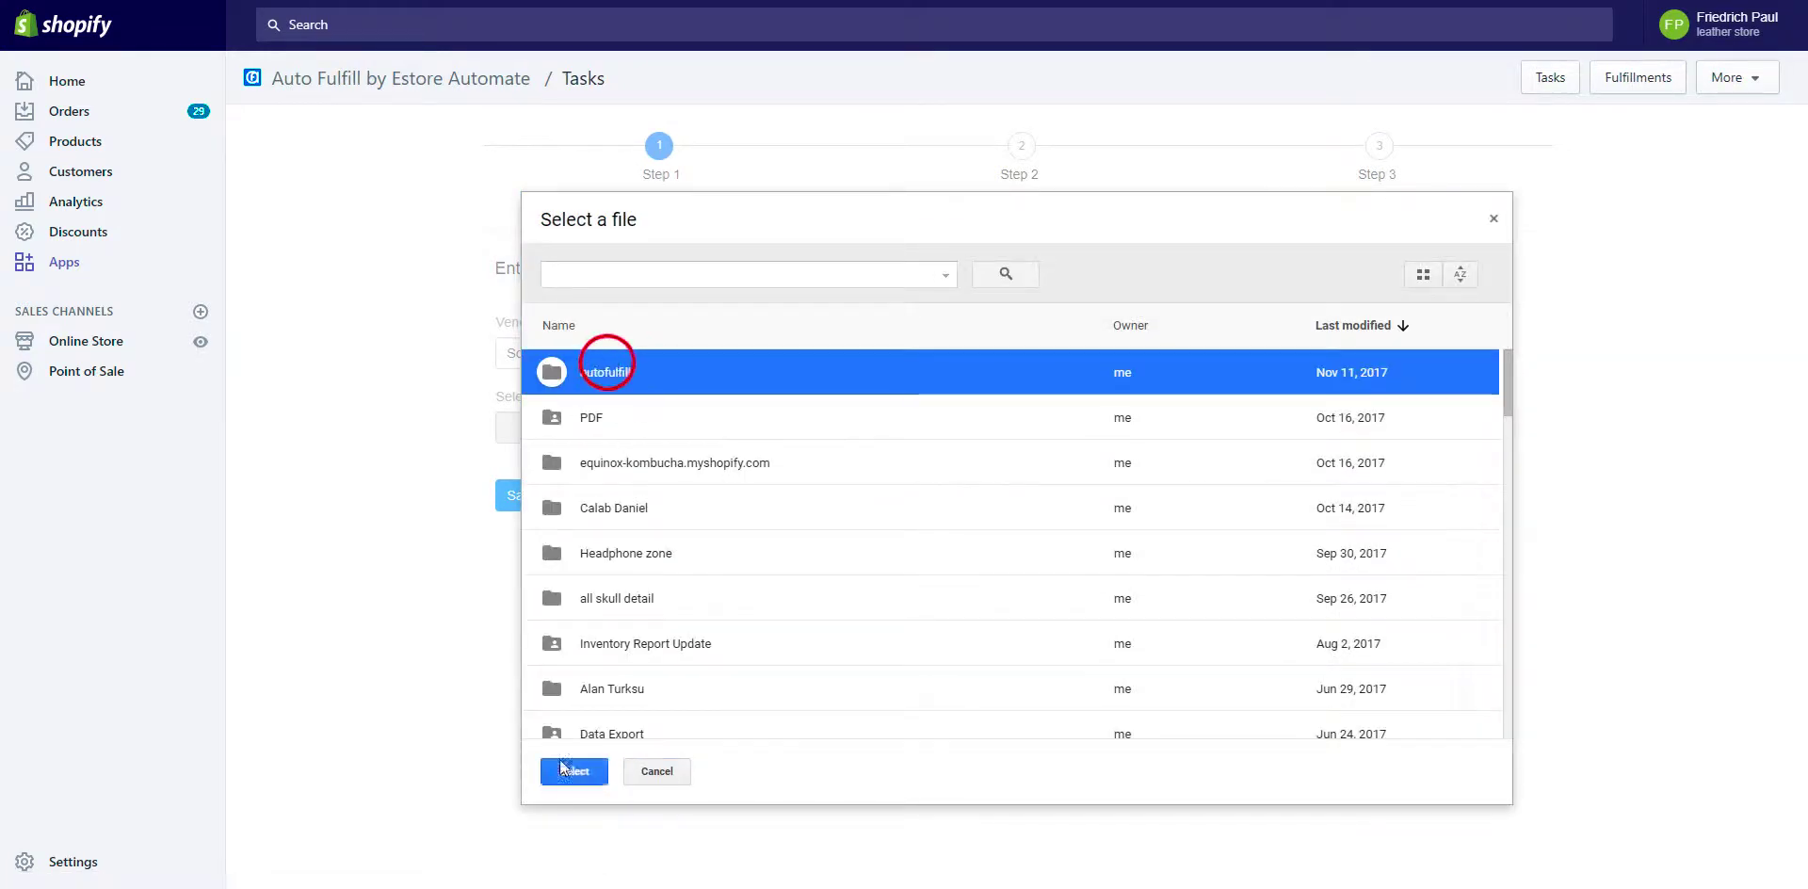
pyautogui.click(578, 772)
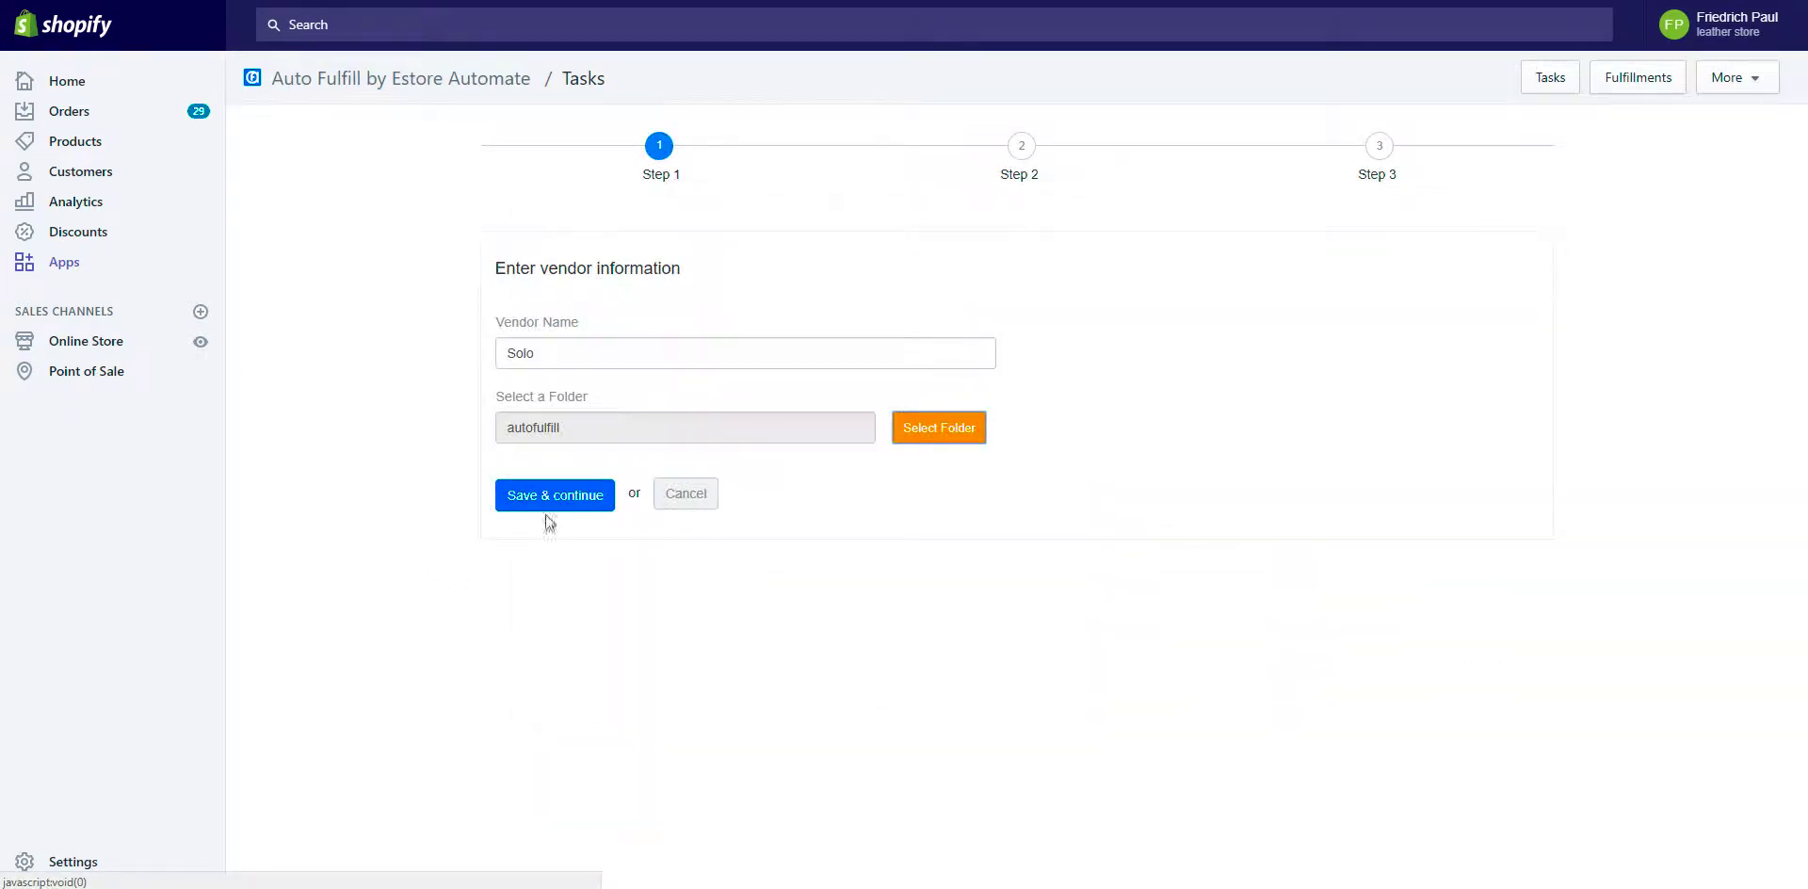
pyautogui.click(559, 507)
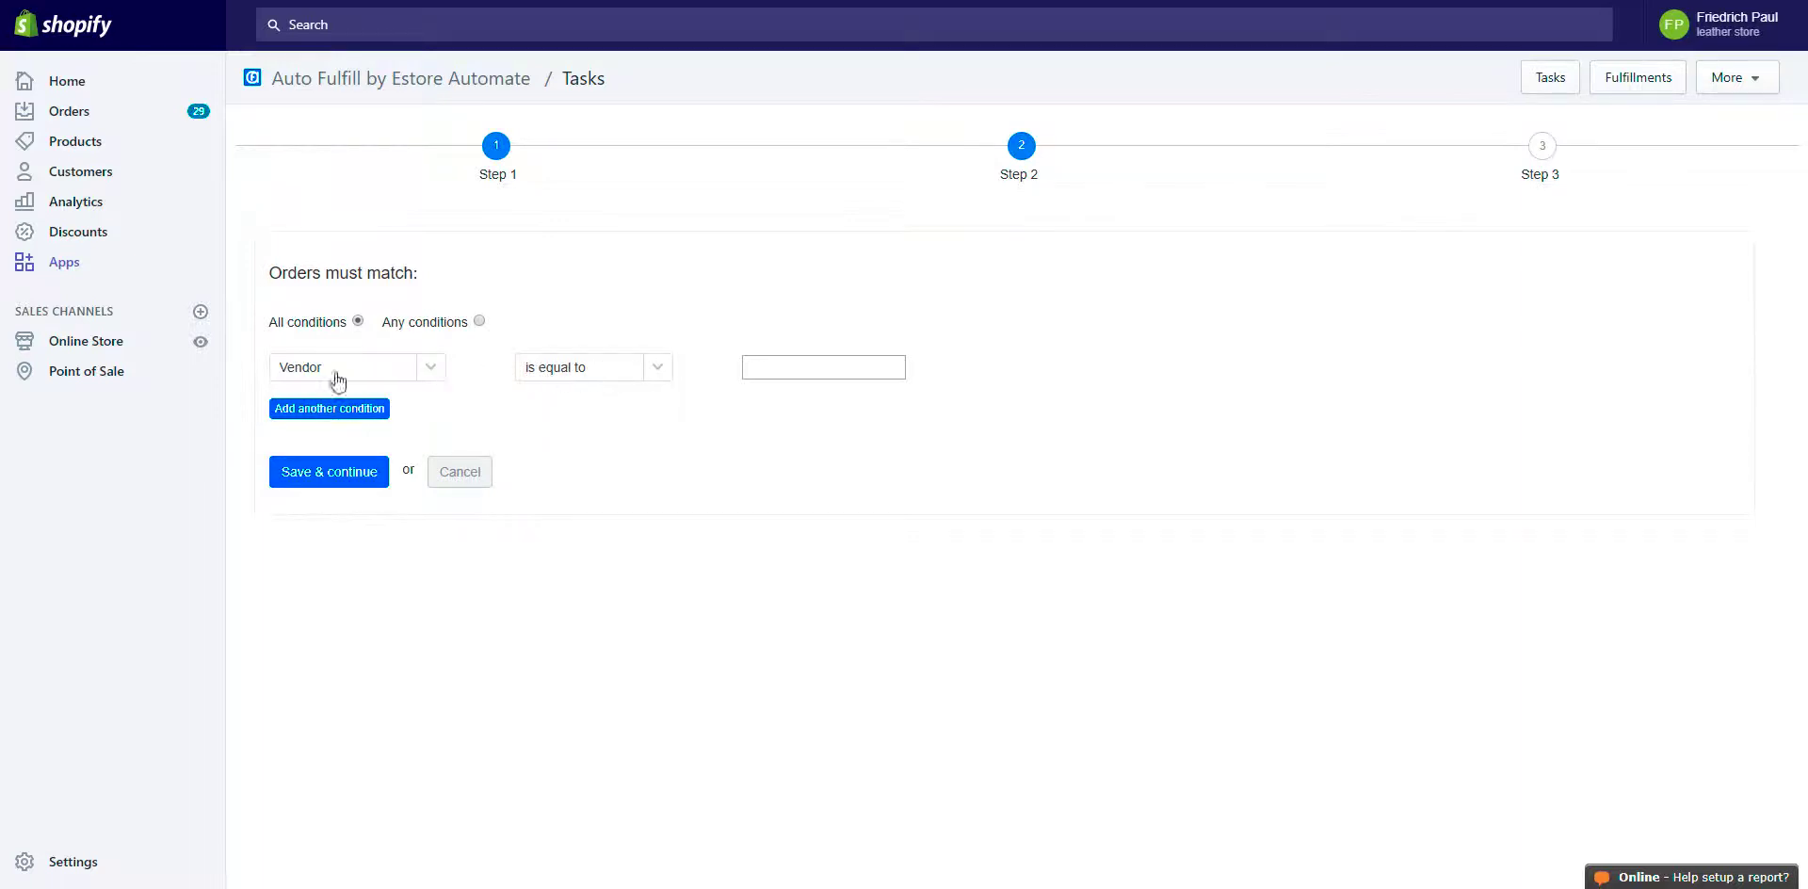
# - Set the order matching condition to Vendor is equal to Solo
pyautogui.click(795, 367)
pyautogui.write('Solo')
# - Add a second order condition to review its available fields, and remove that condition
pyautogui.click(316, 409)
pyautogui.click(428, 407)
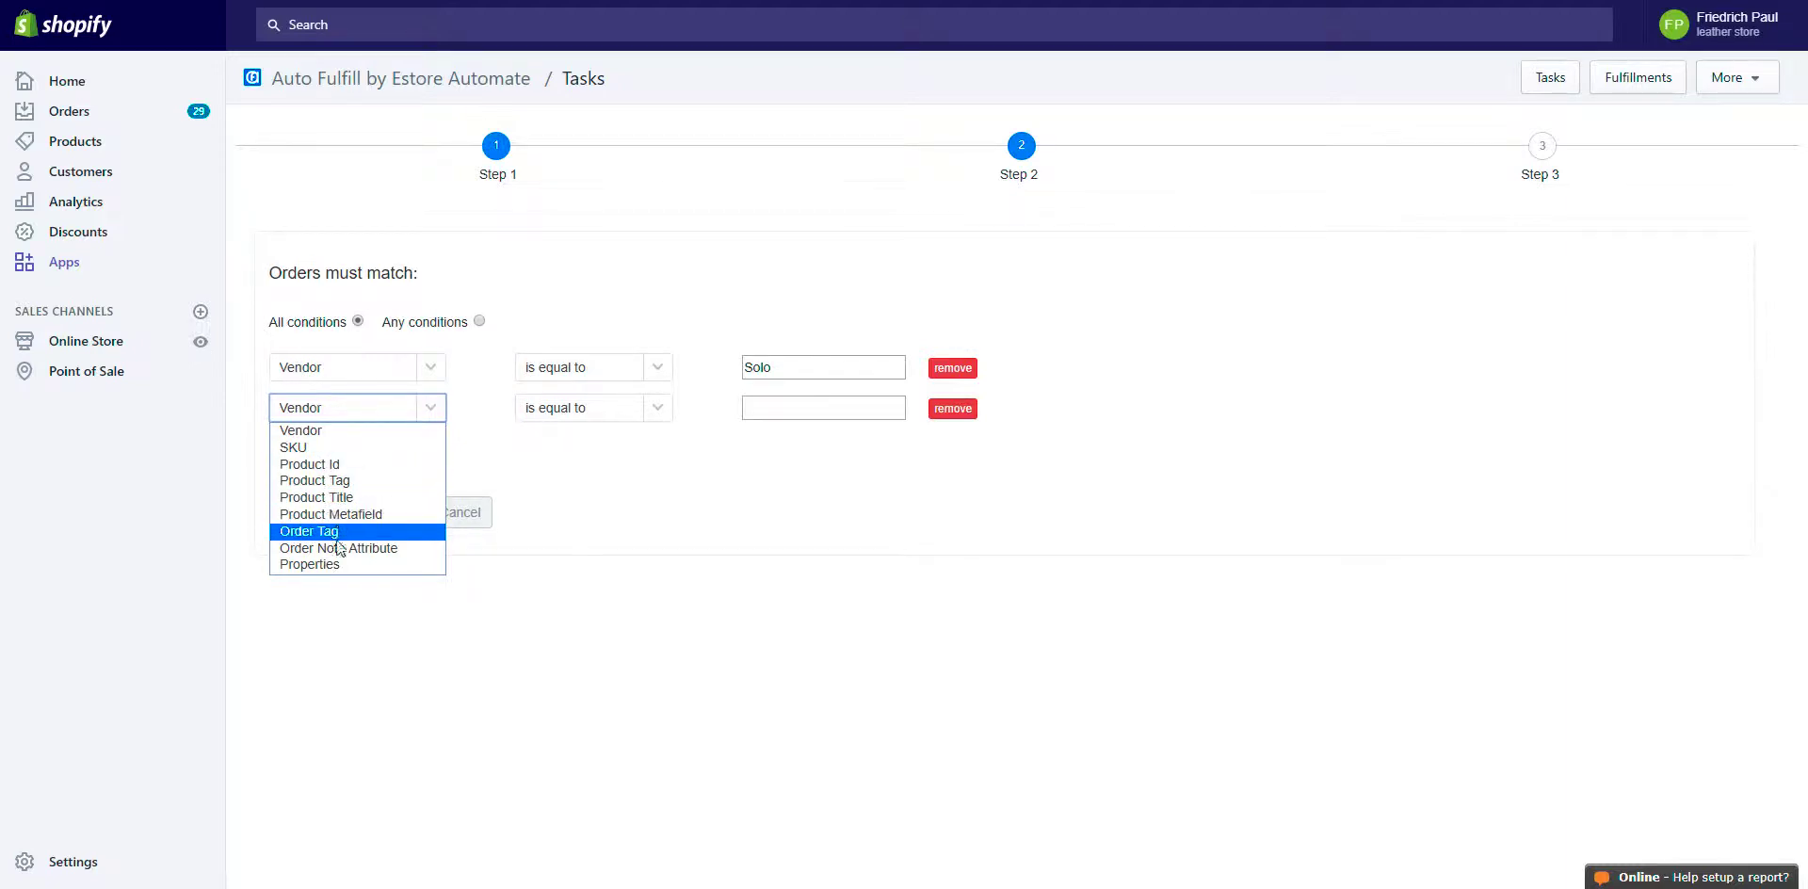
pyautogui.click(631, 563)
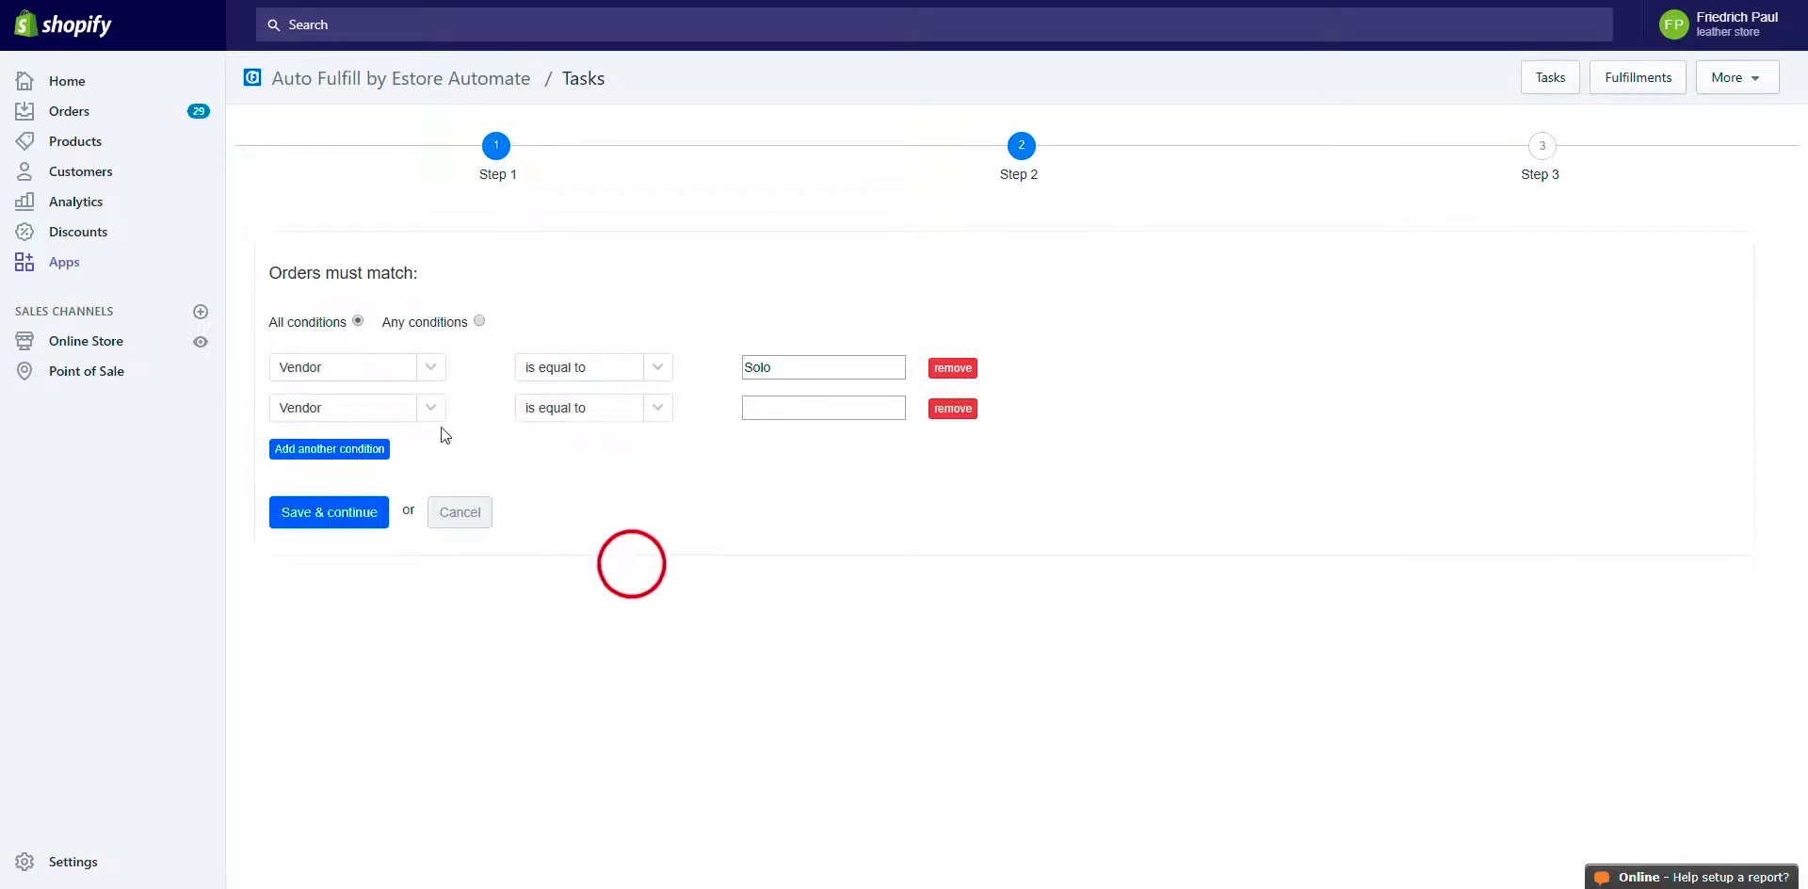
pyautogui.click(431, 405)
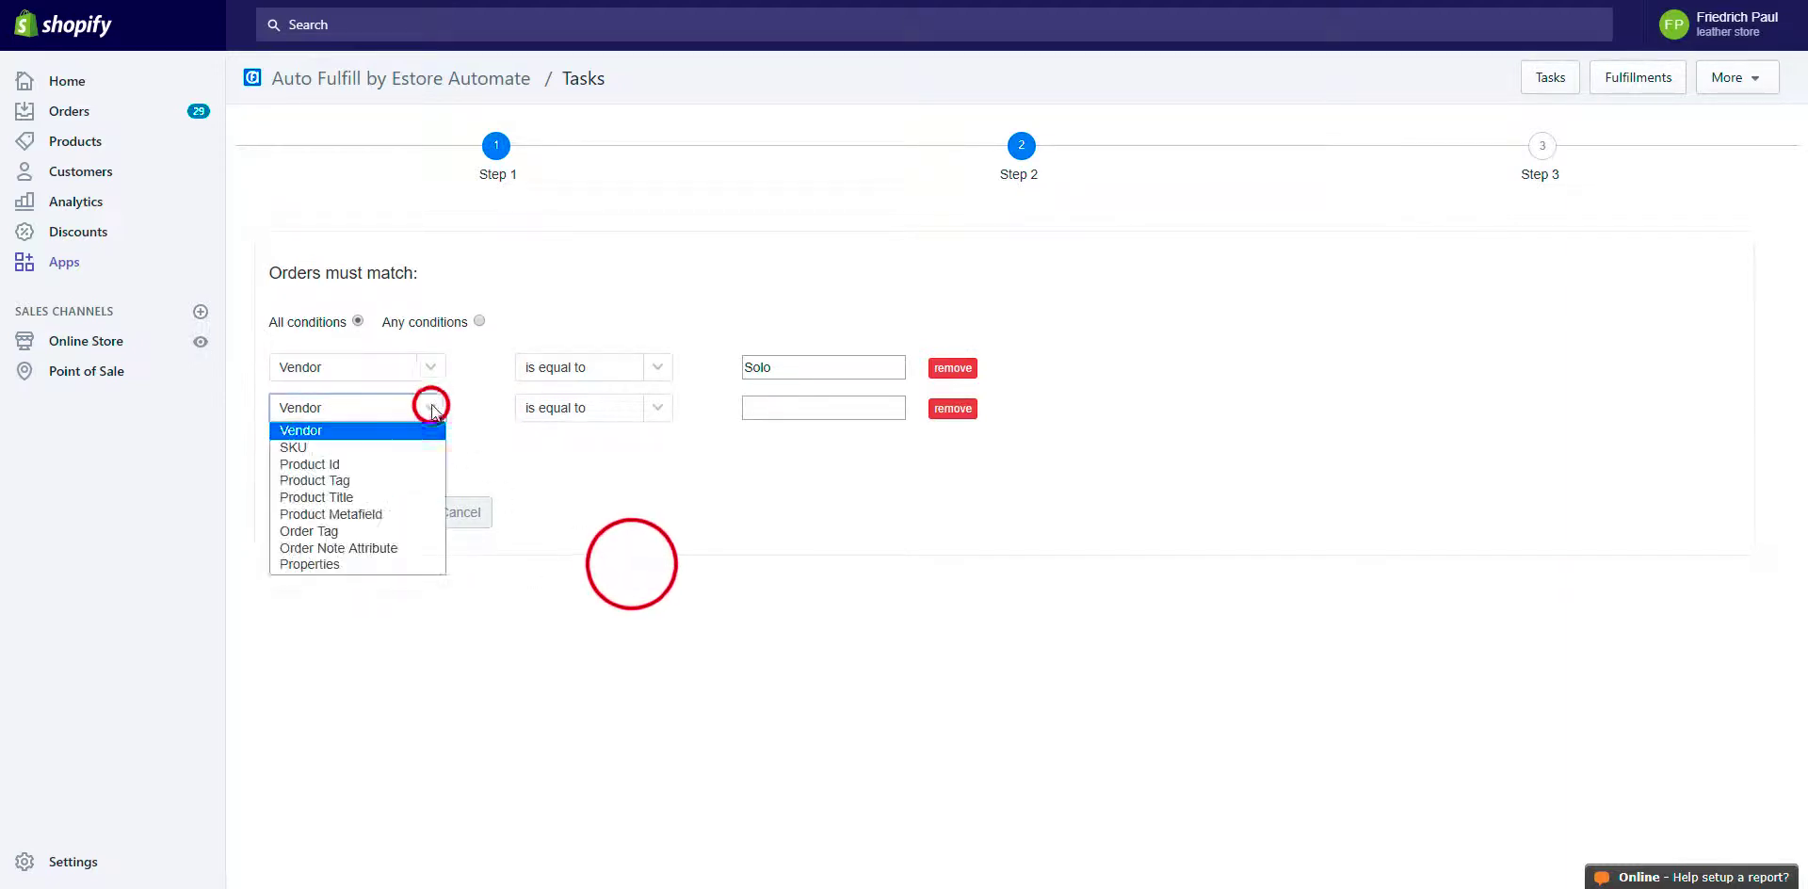
pyautogui.click(682, 557)
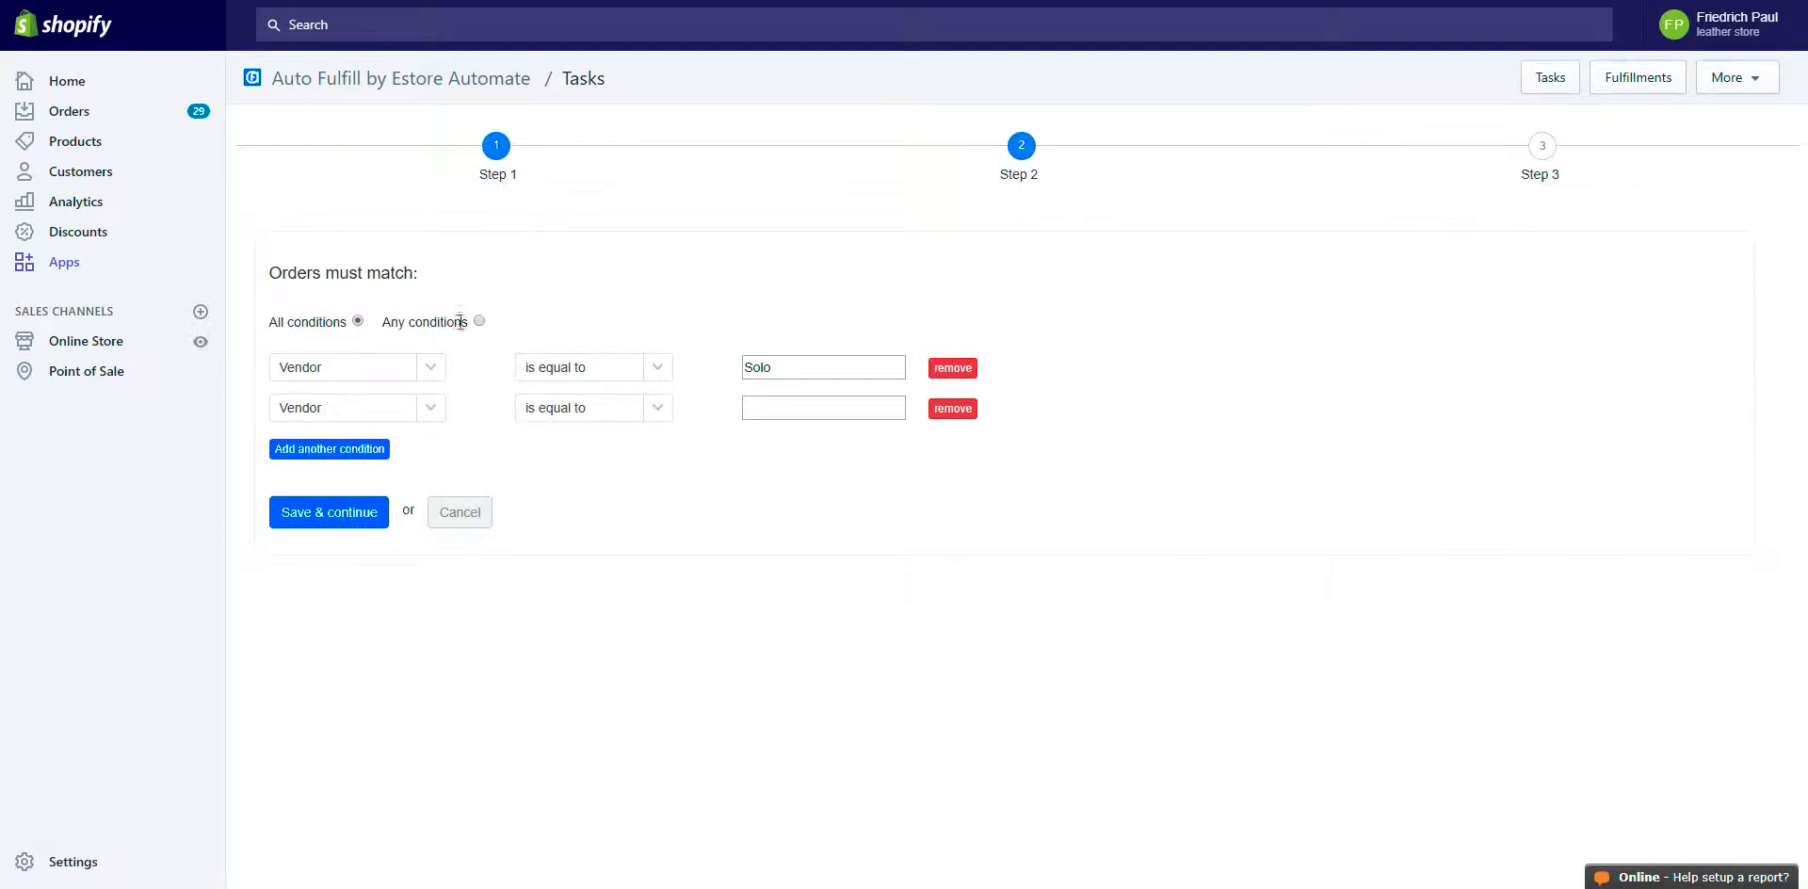
pyautogui.click(951, 408)
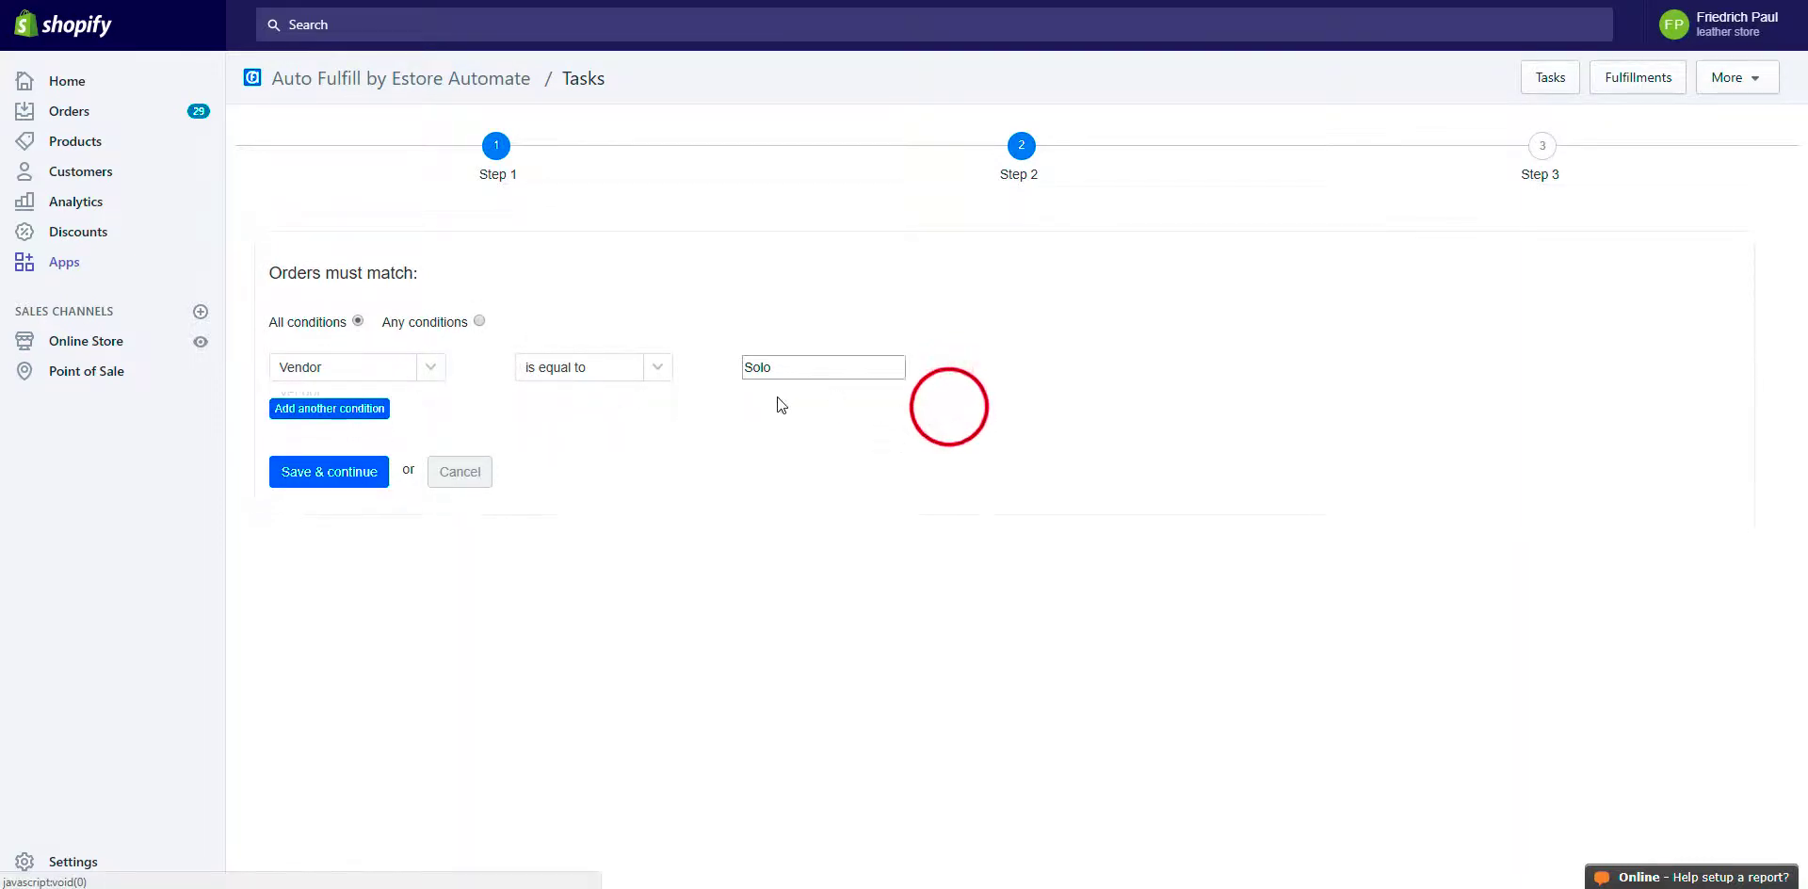
# - Save the order conditions and review the optional extra fields for the Google sheet
pyautogui.click(329, 471)
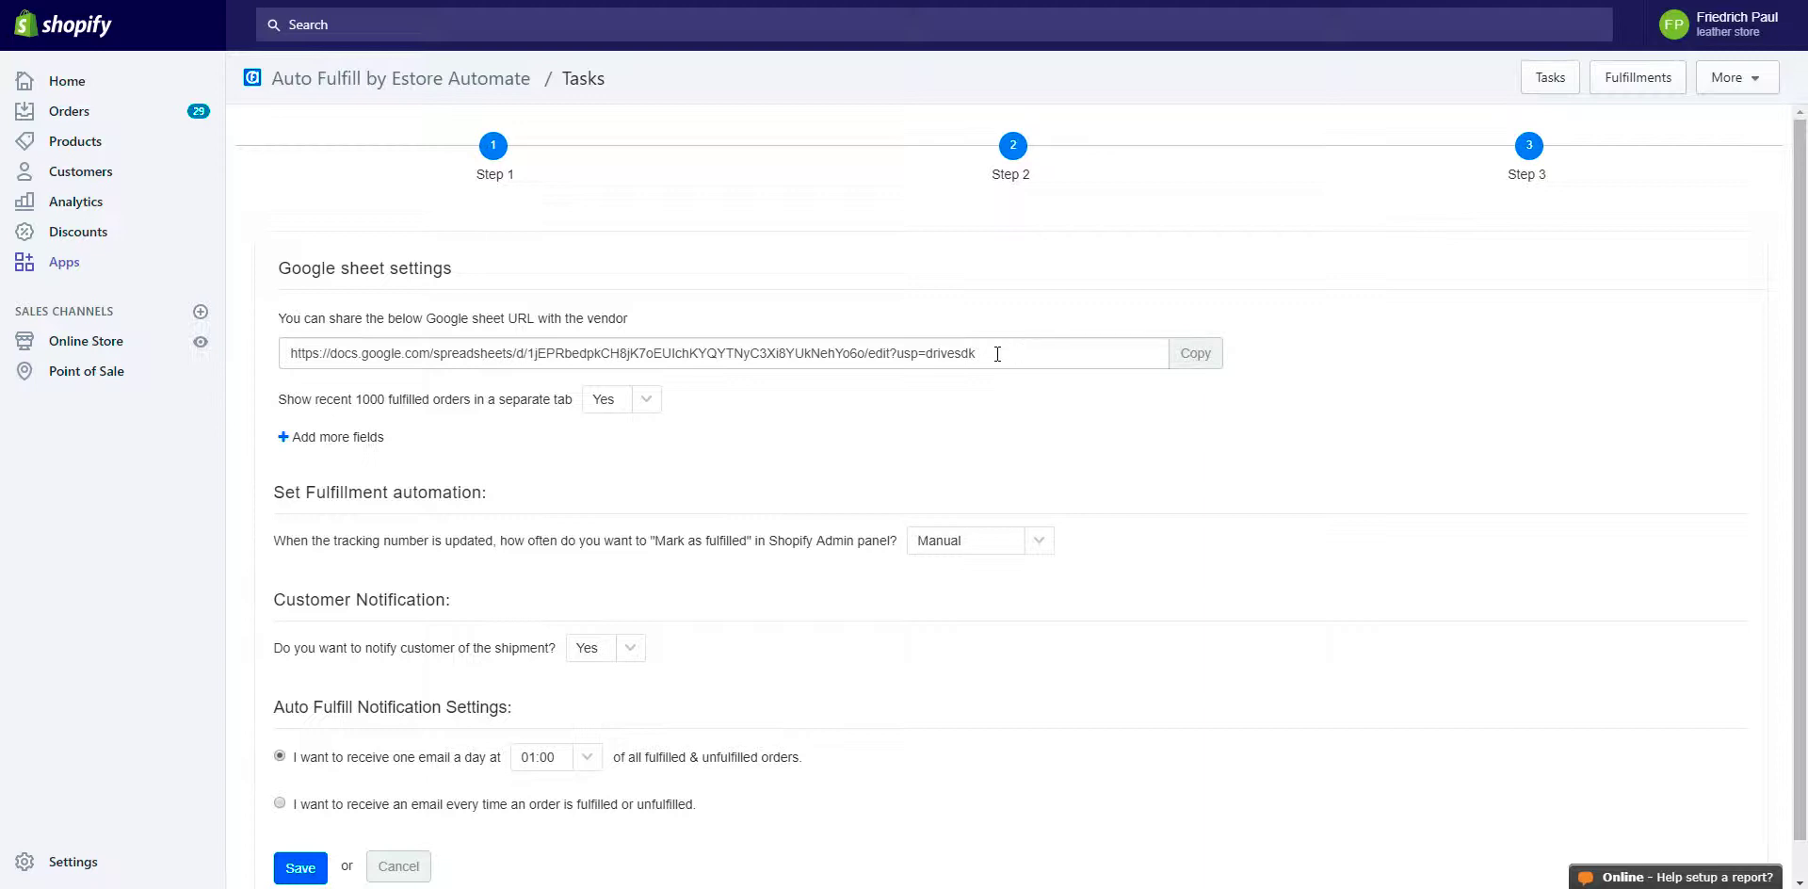
pyautogui.click(280, 436)
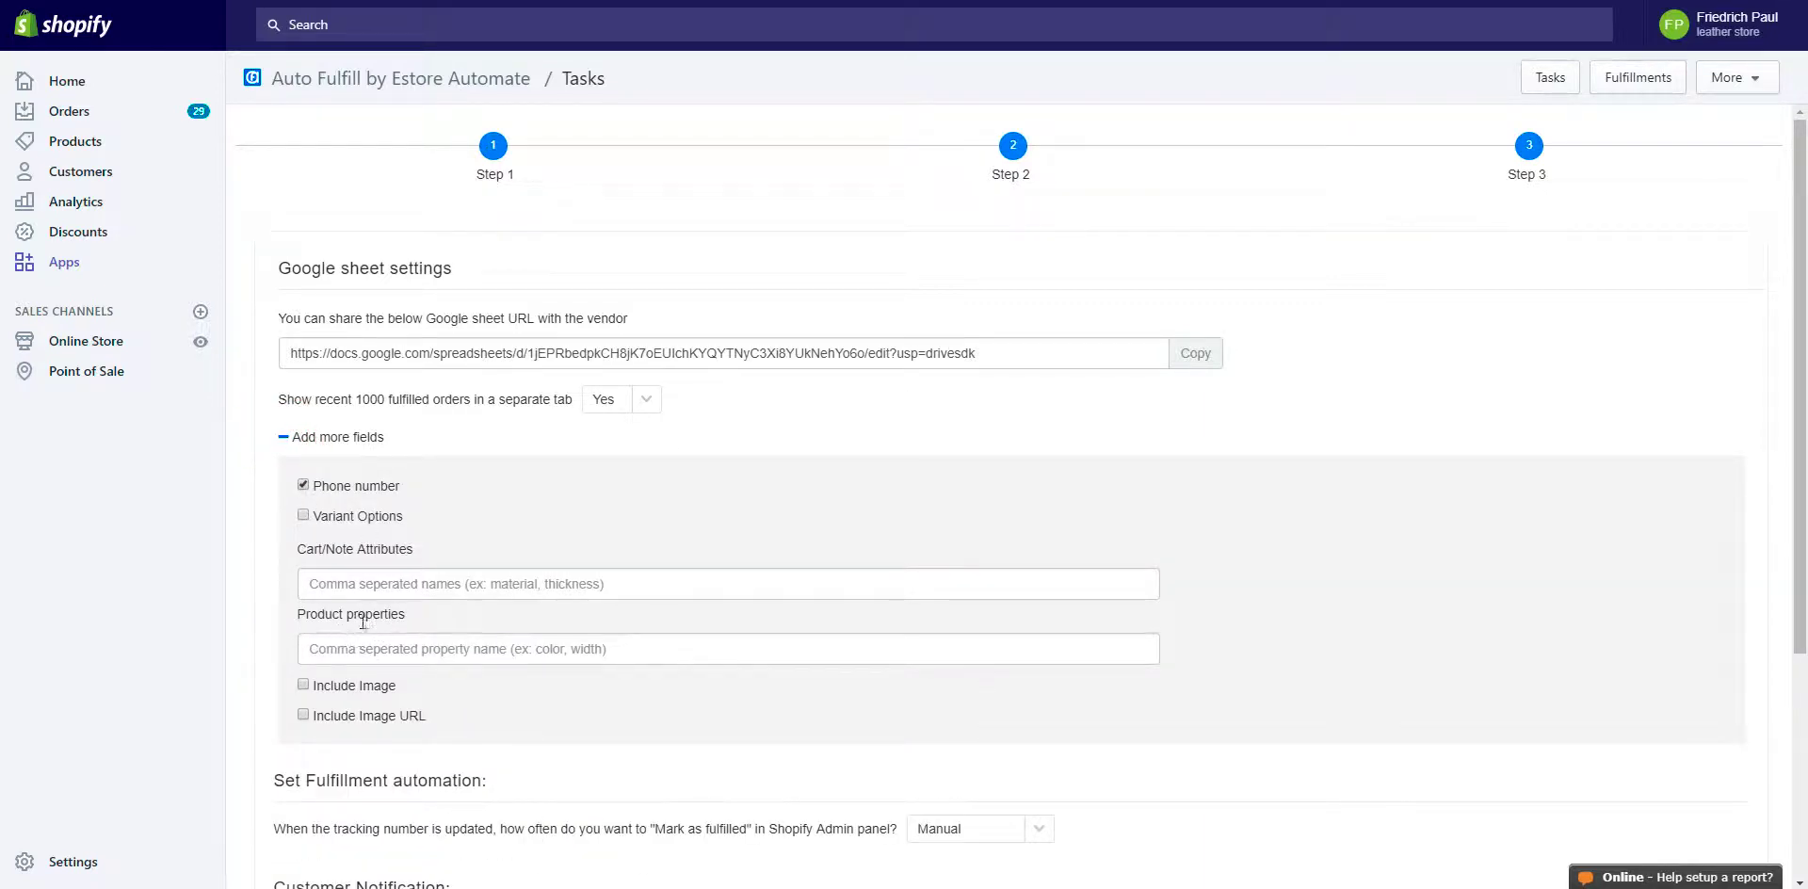
pyautogui.click(282, 438)
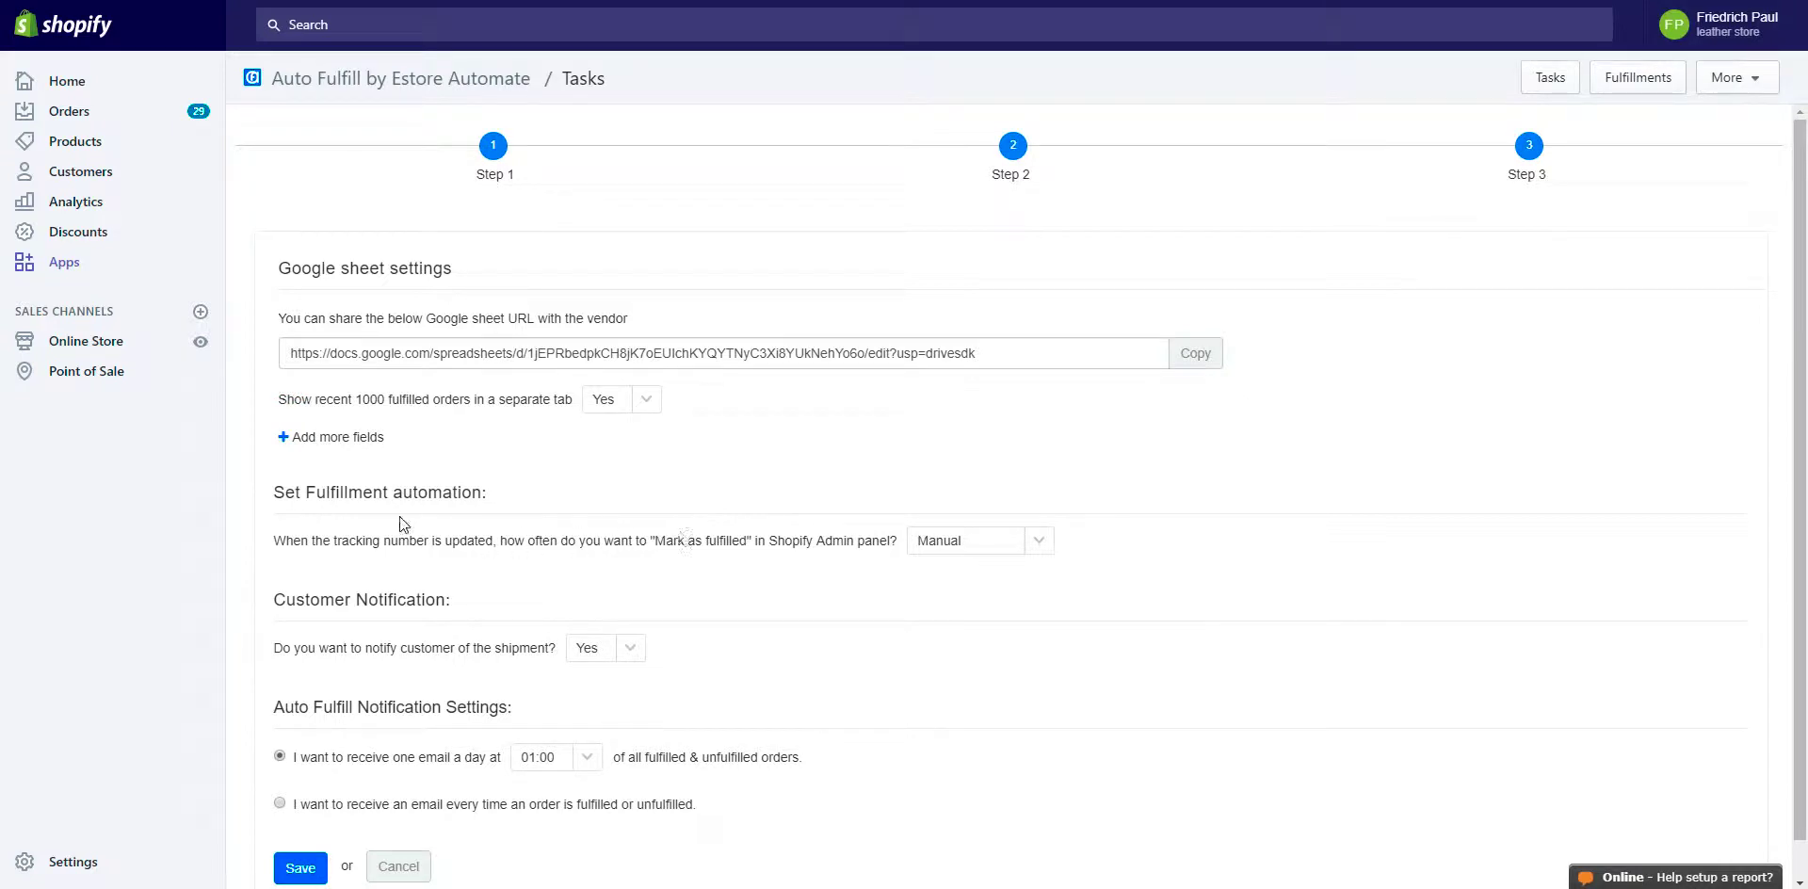
# - Try the Daily and Hourly schedules for marking orders as fulfilled, and return the frequency to Manual
pyautogui.moveTo(280, 495); pyautogui.dragTo(481, 495)
pyautogui.click(480, 495)
pyautogui.click(1047, 544)
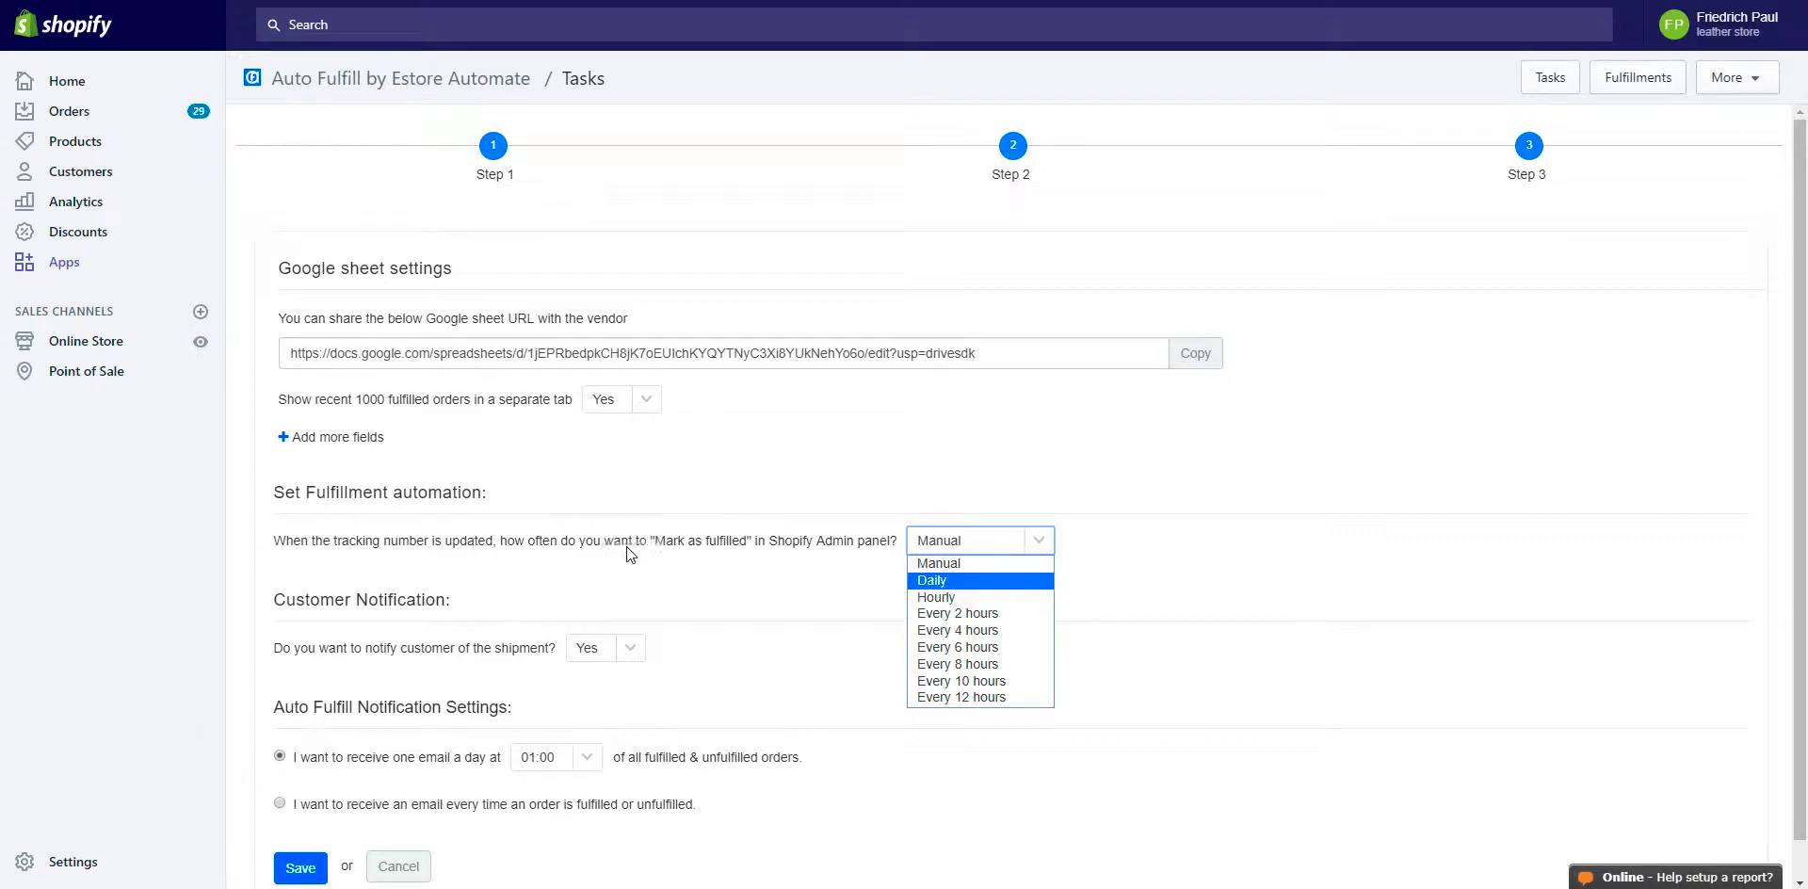
pyautogui.click(945, 581)
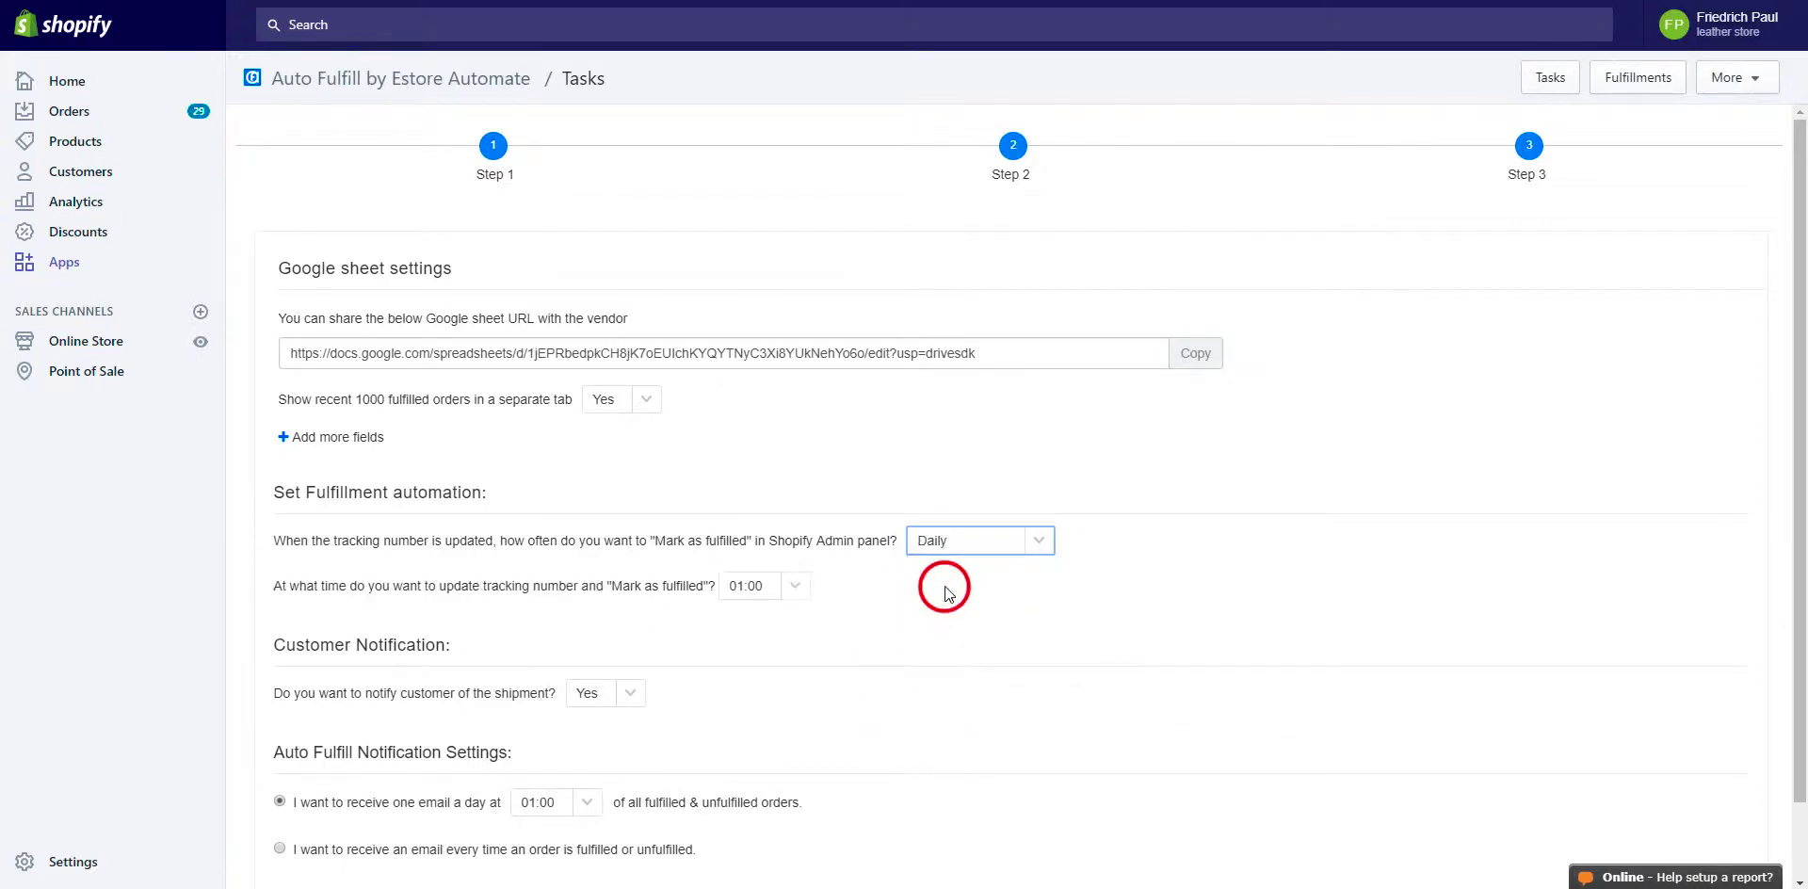
pyautogui.click(796, 586)
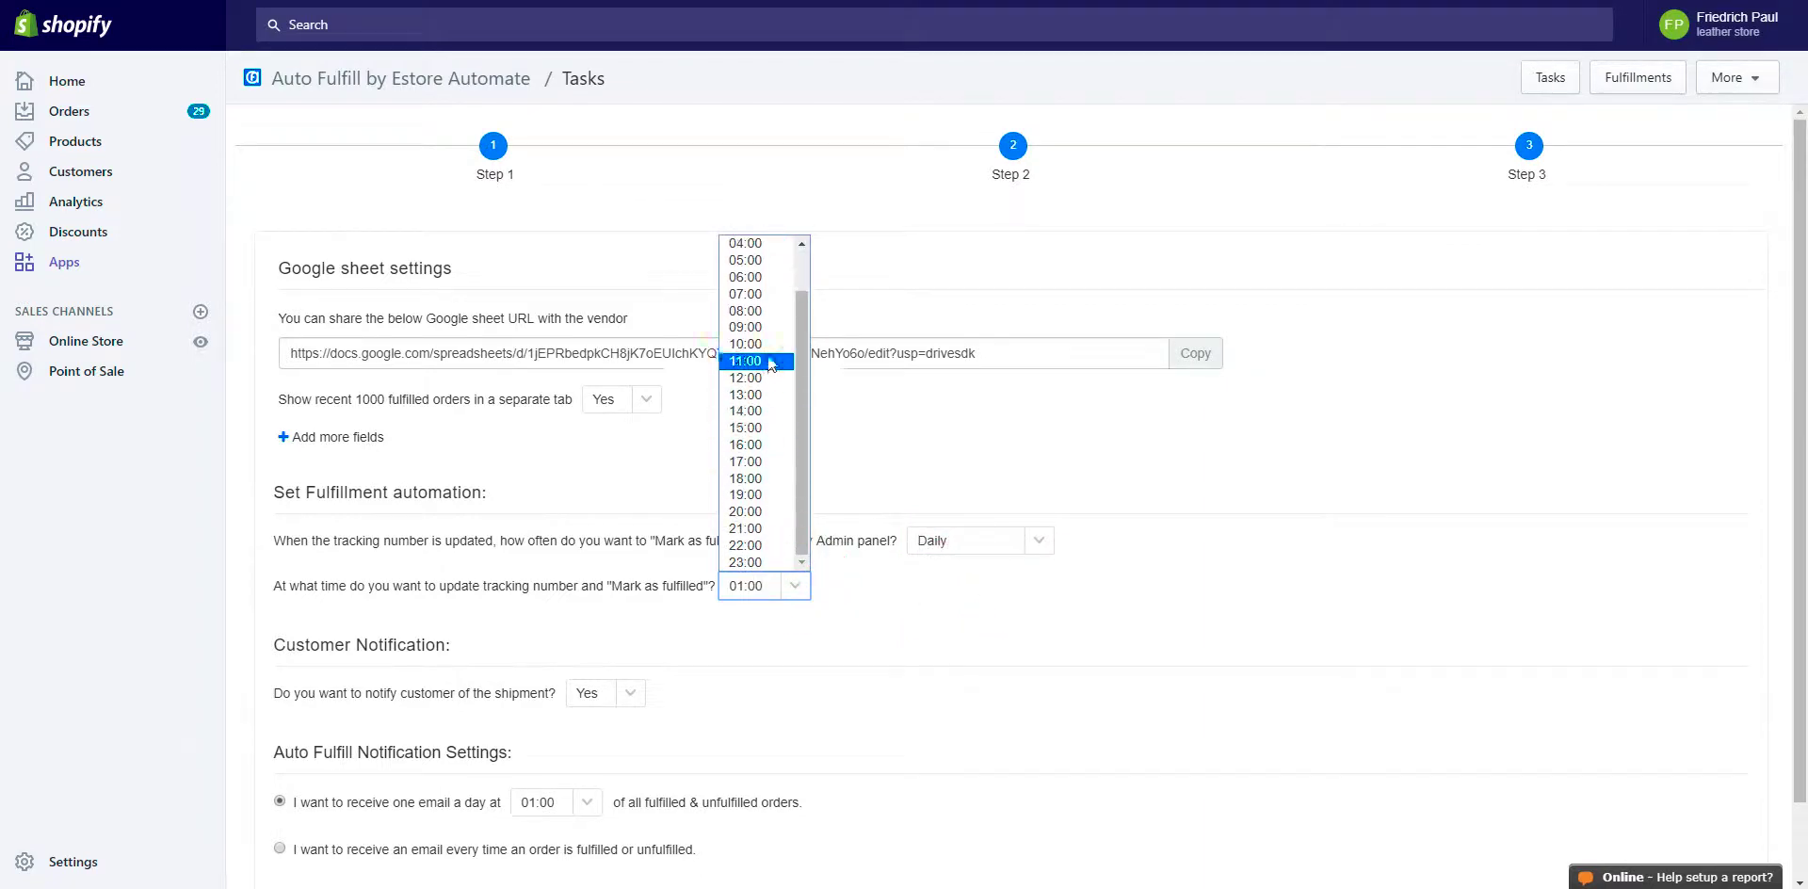
pyautogui.click(977, 633)
pyautogui.click(1040, 544)
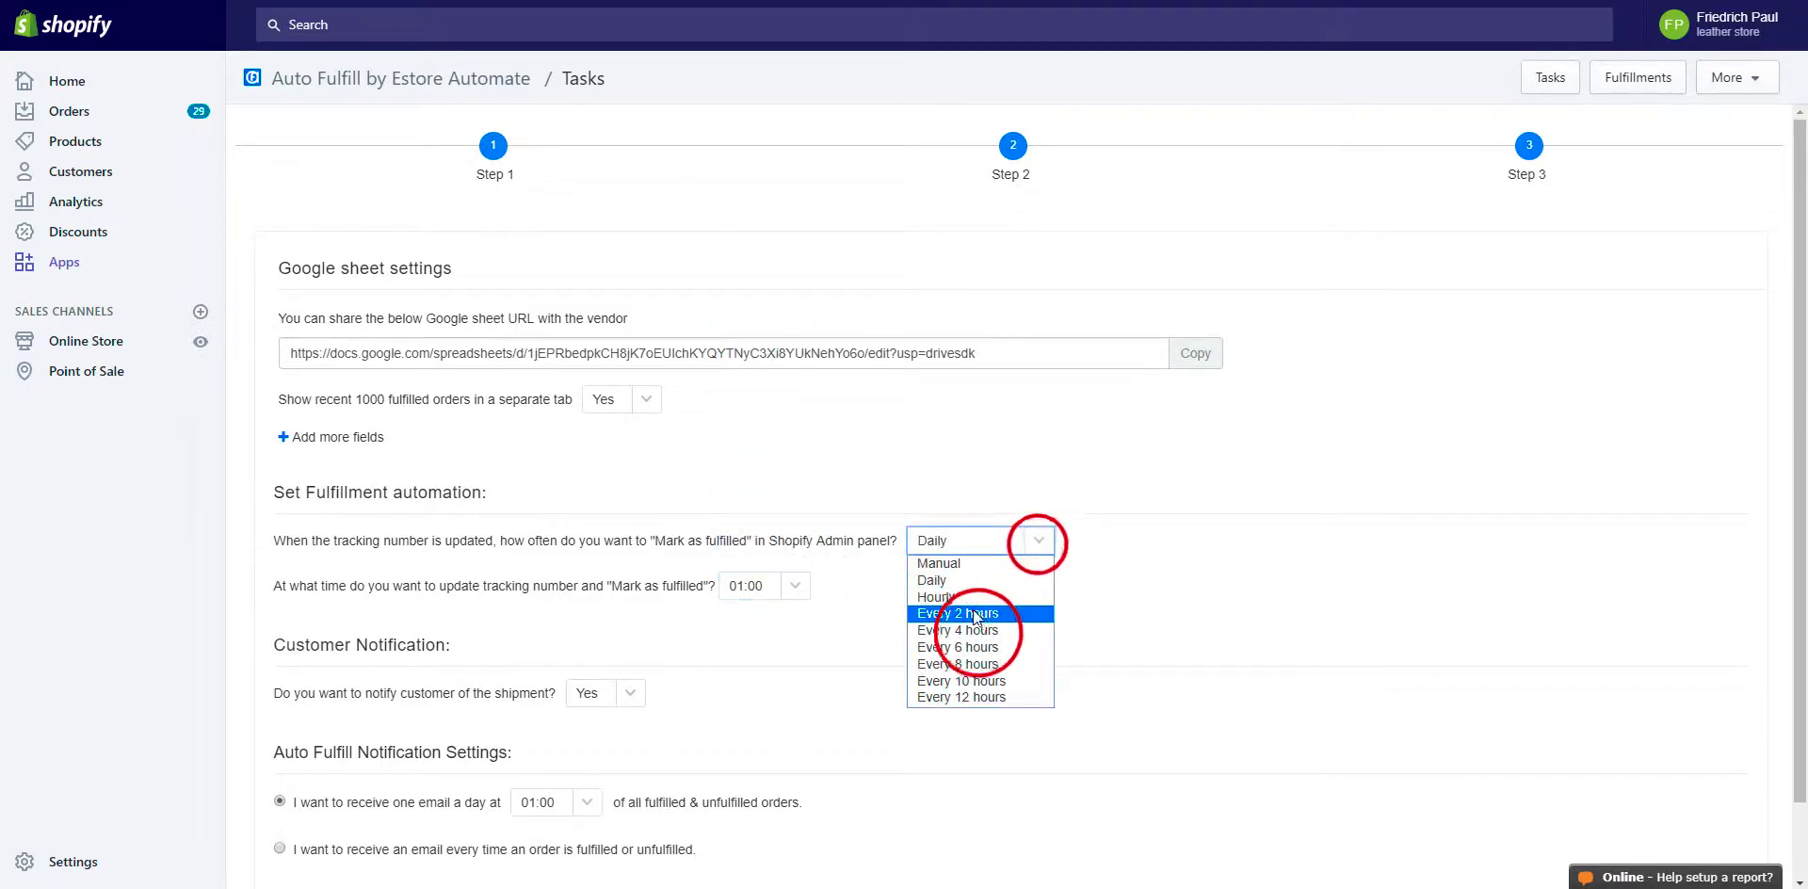
pyautogui.click(970, 603)
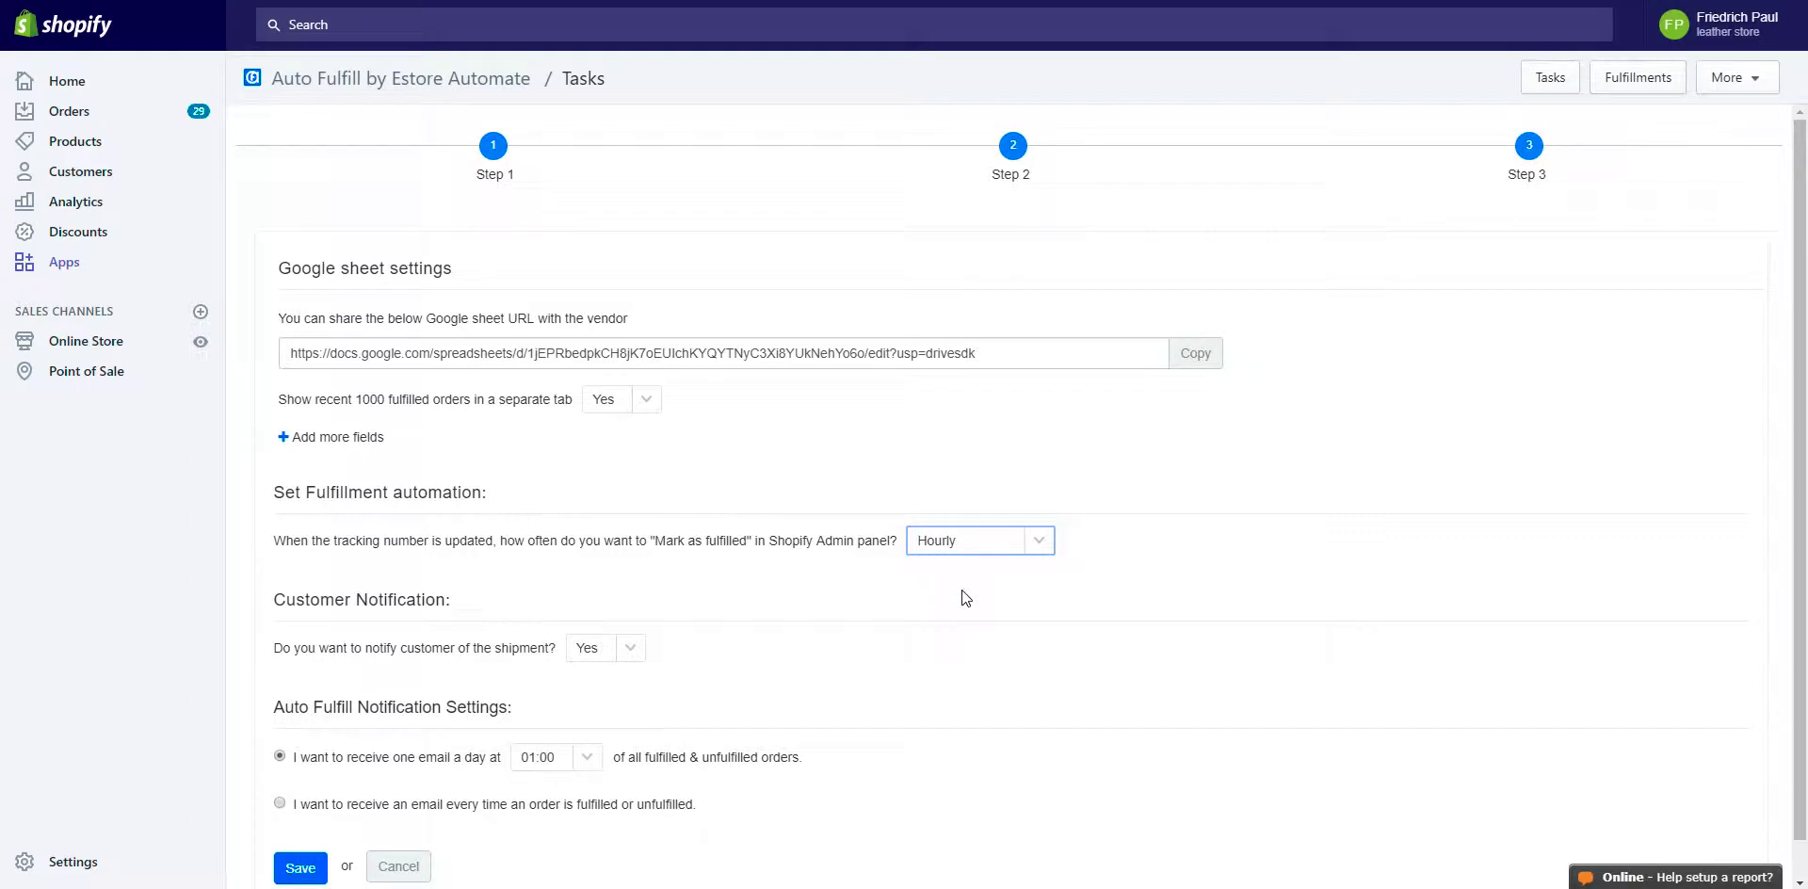
pyautogui.click(1042, 542)
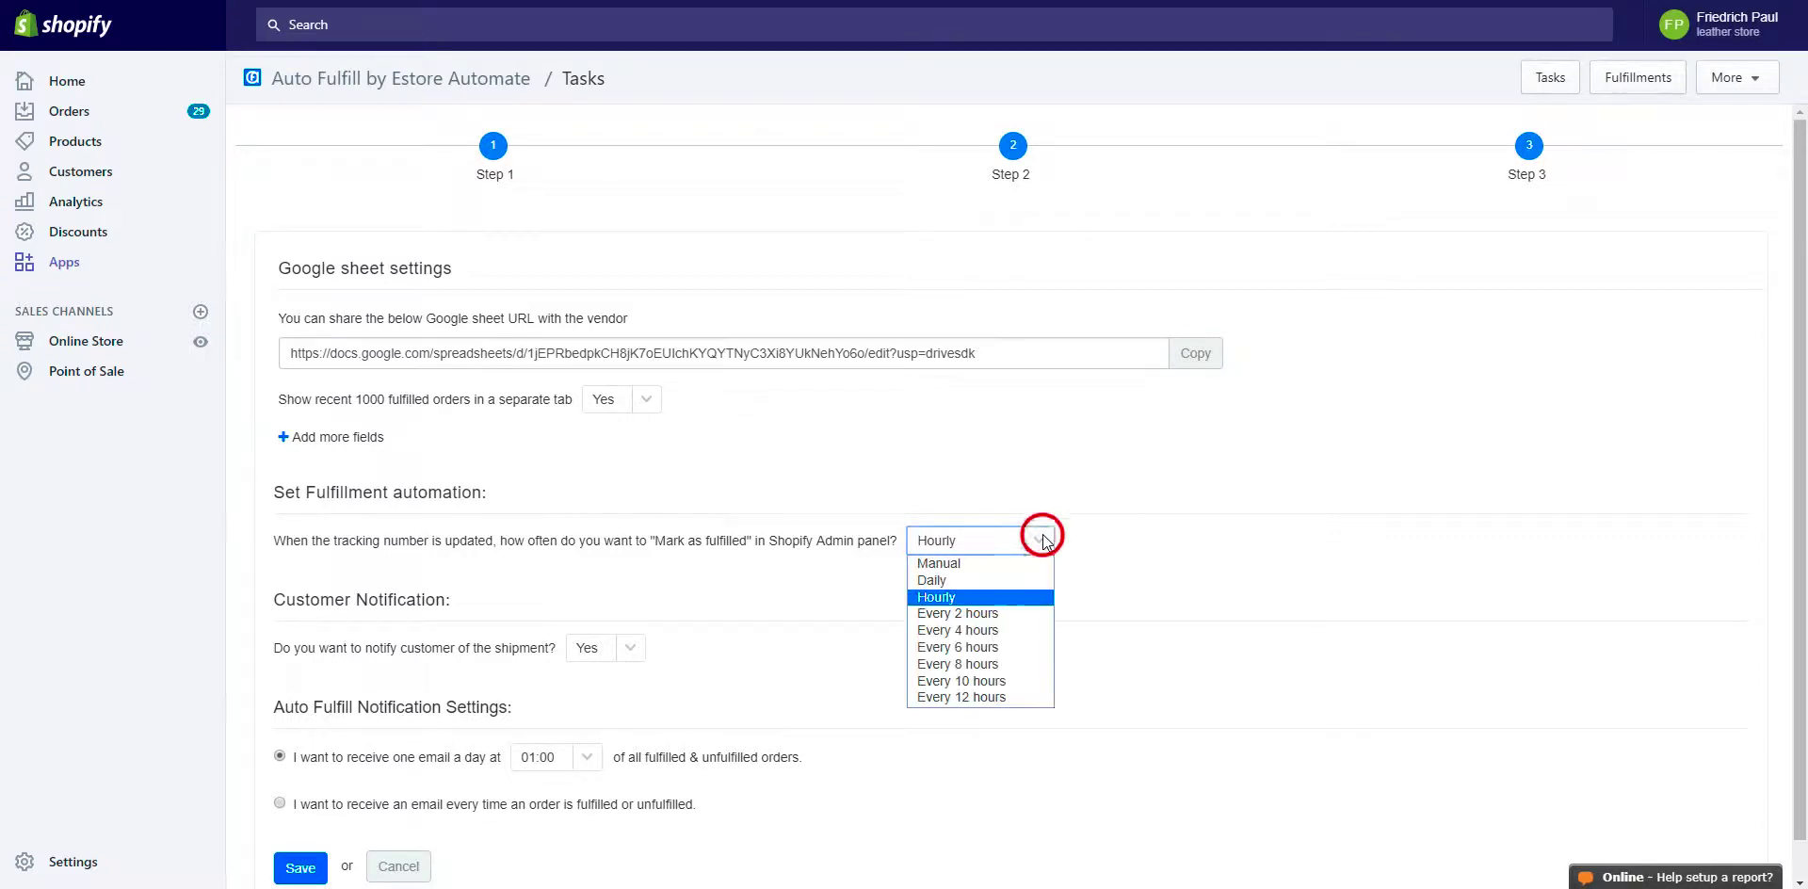
pyautogui.click(962, 564)
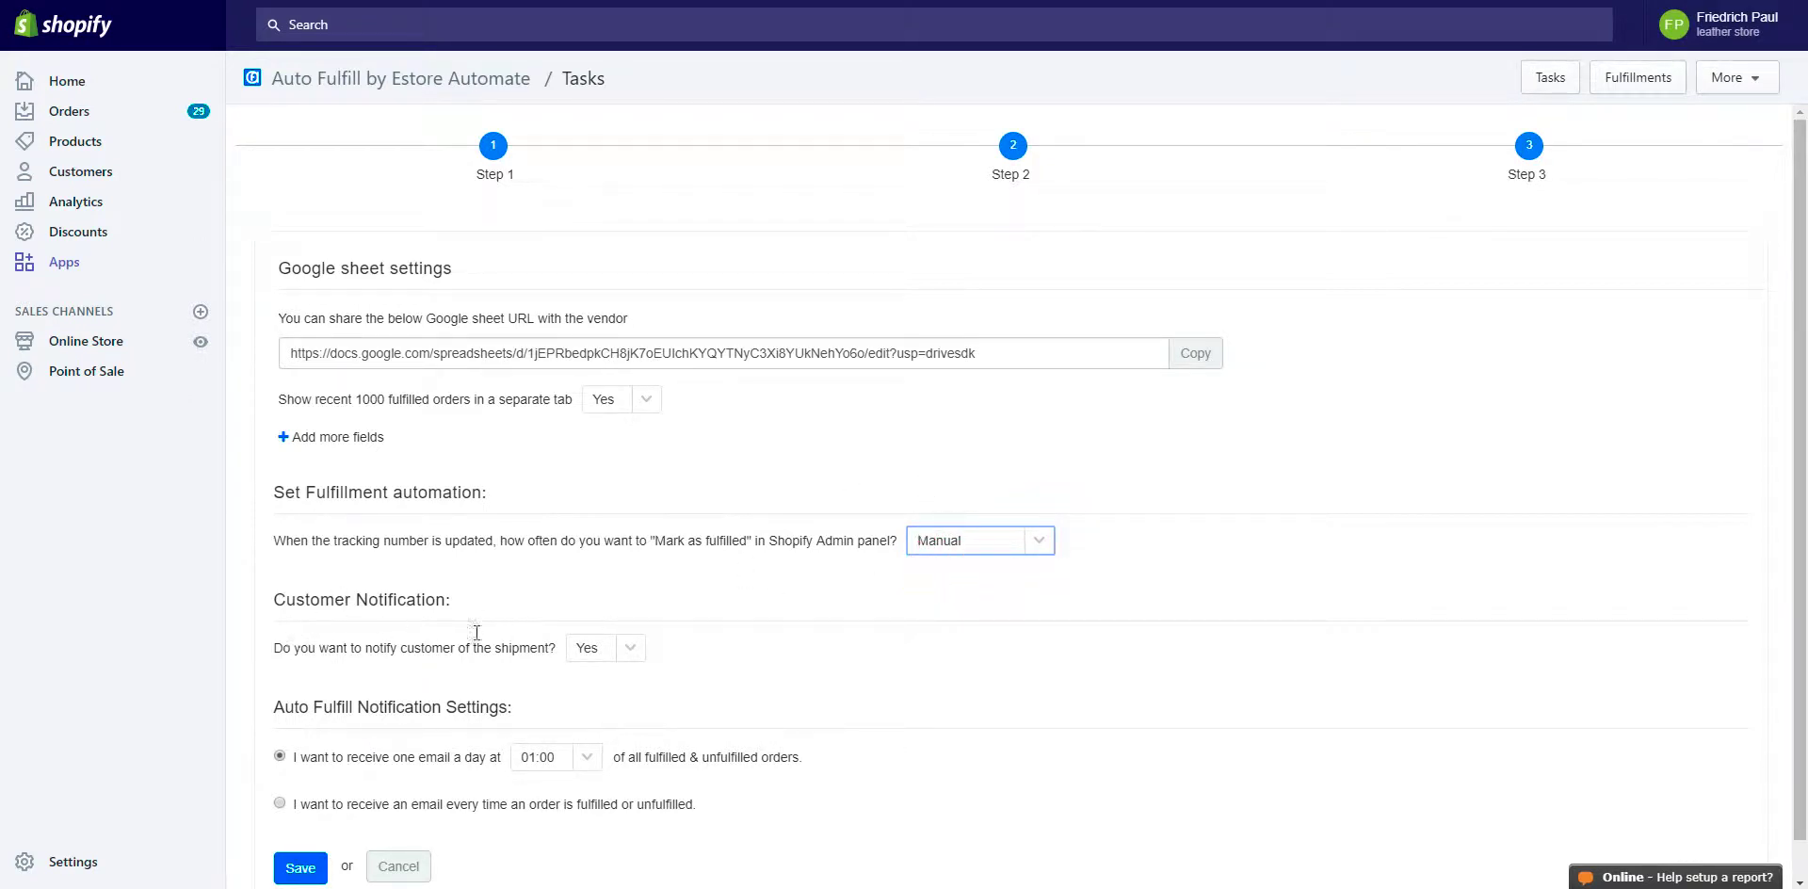
# - Save the Google sheet settings and open the Solo task's vendor spreadsheet
pyautogui.scroll(-1, 608, 673)
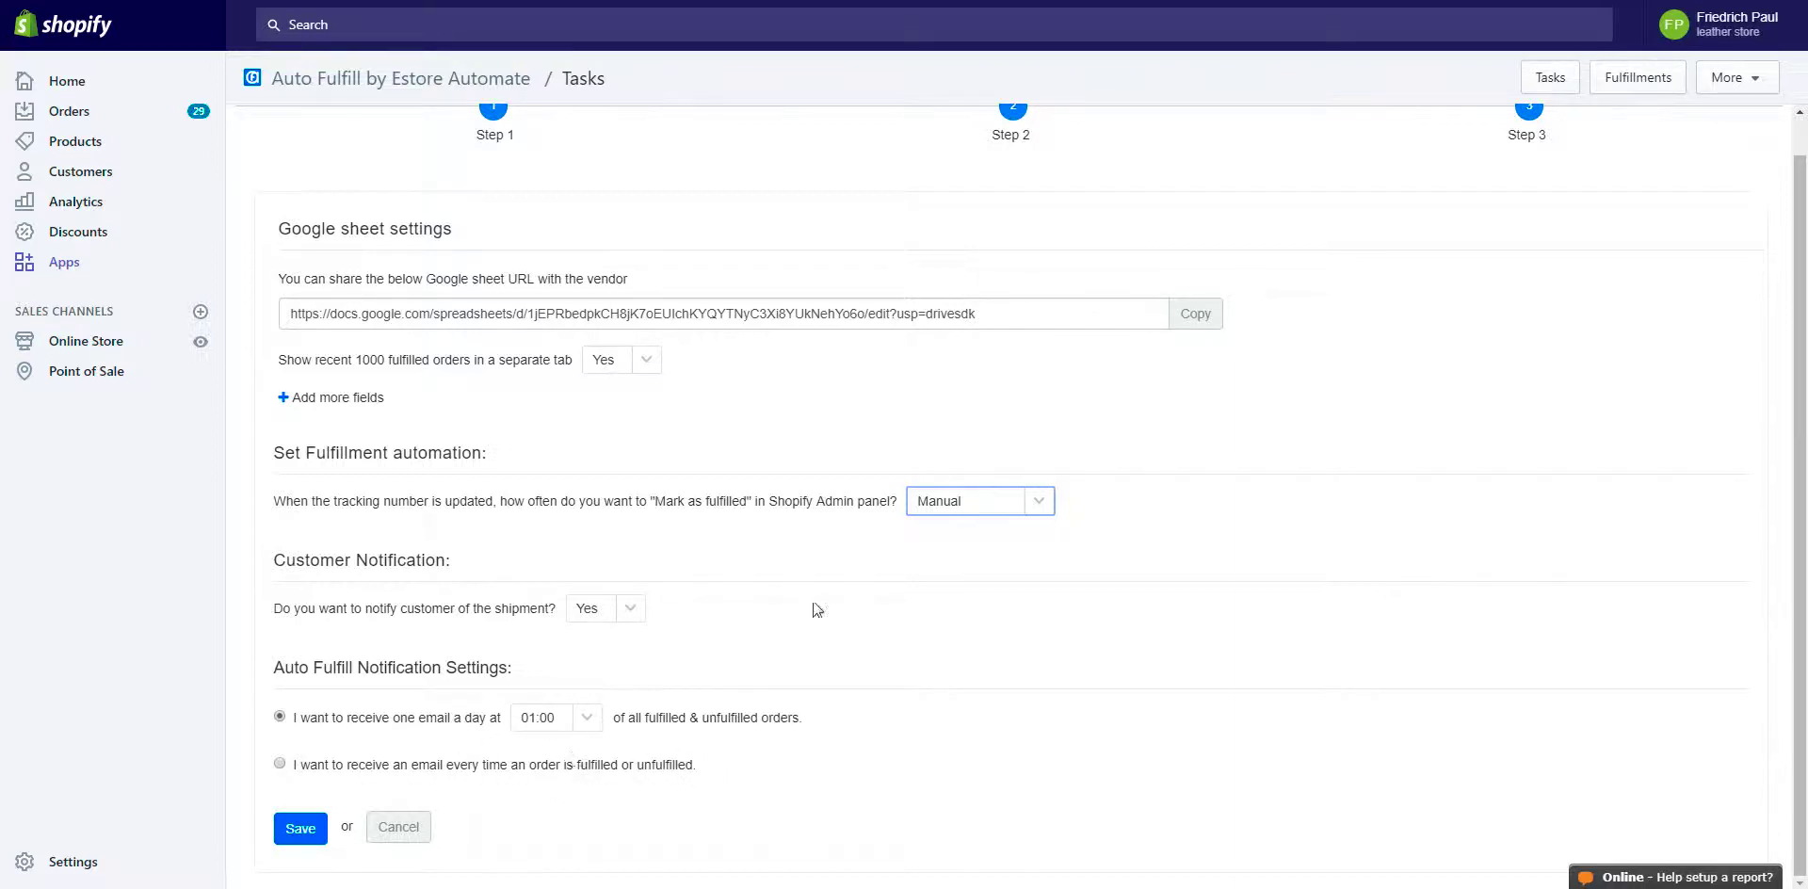
pyautogui.click(995, 507)
pyautogui.click(733, 789)
pyautogui.click(300, 828)
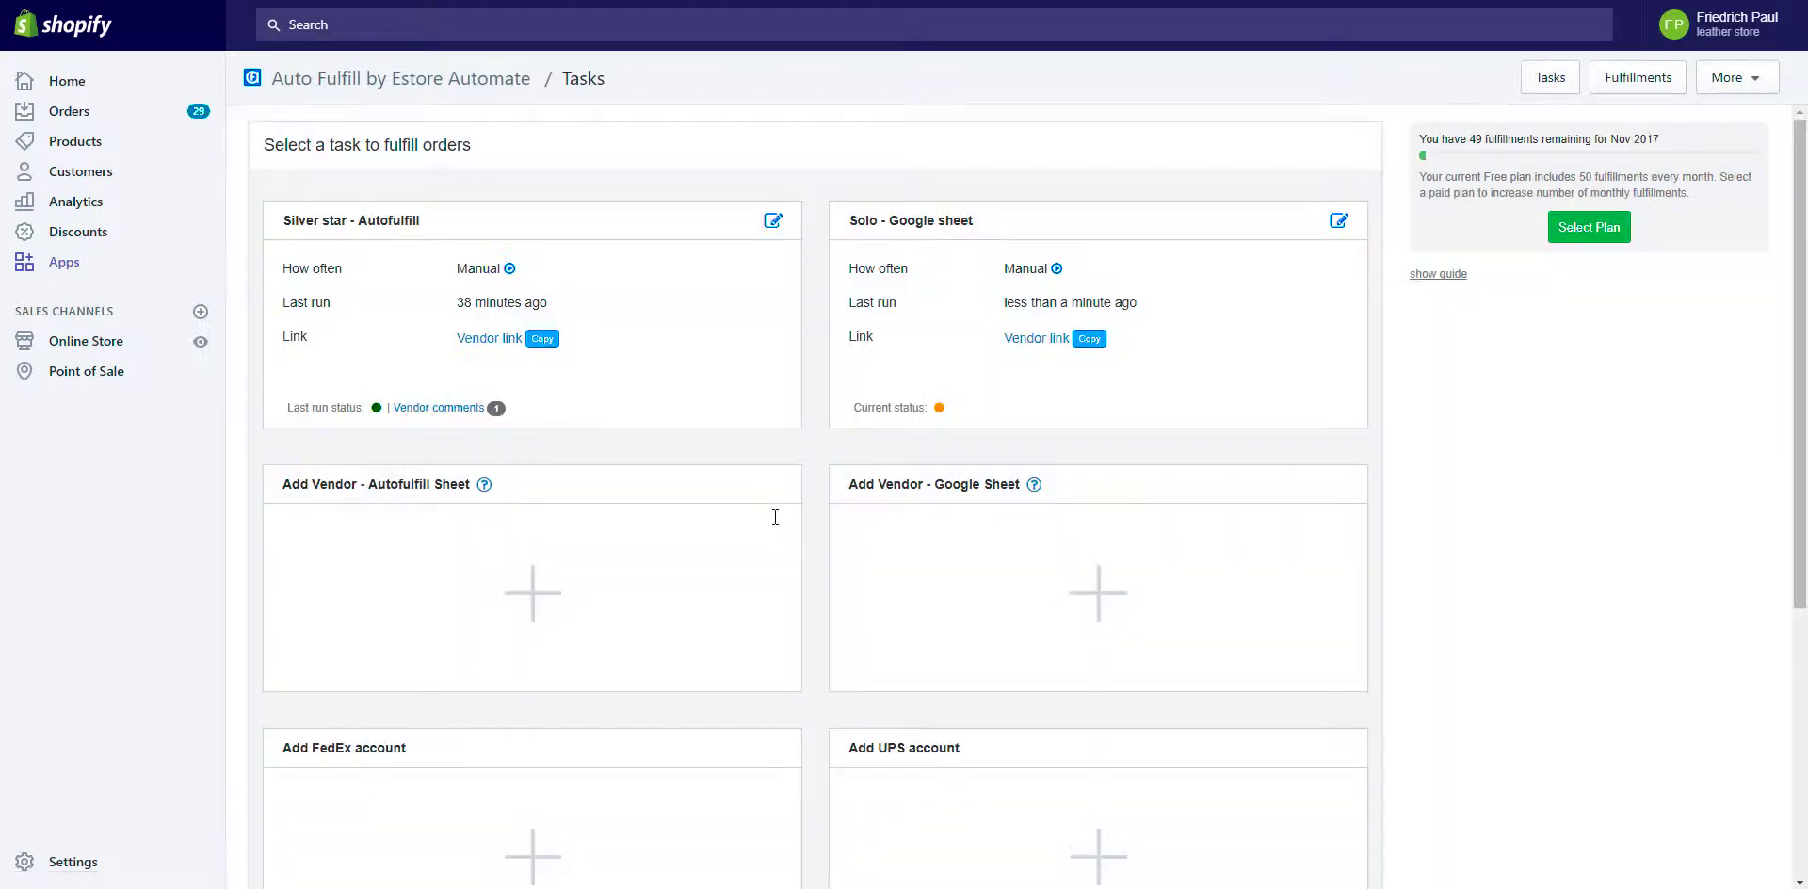
pyautogui.moveTo(939, 414)
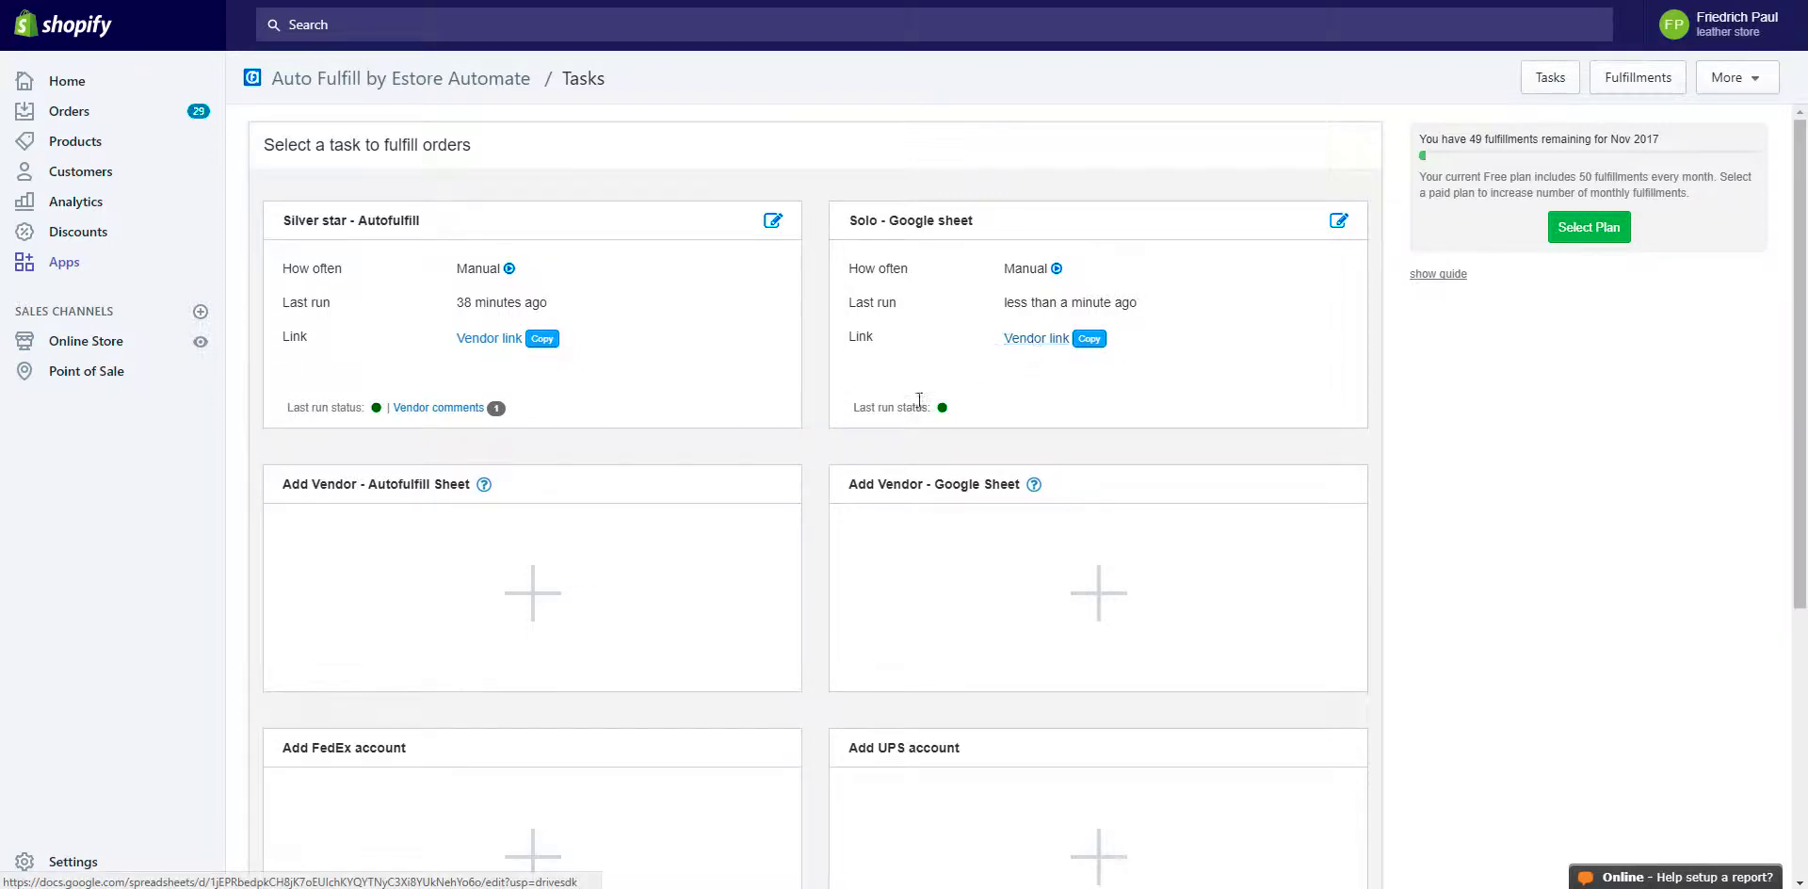
pyautogui.click(1030, 338)
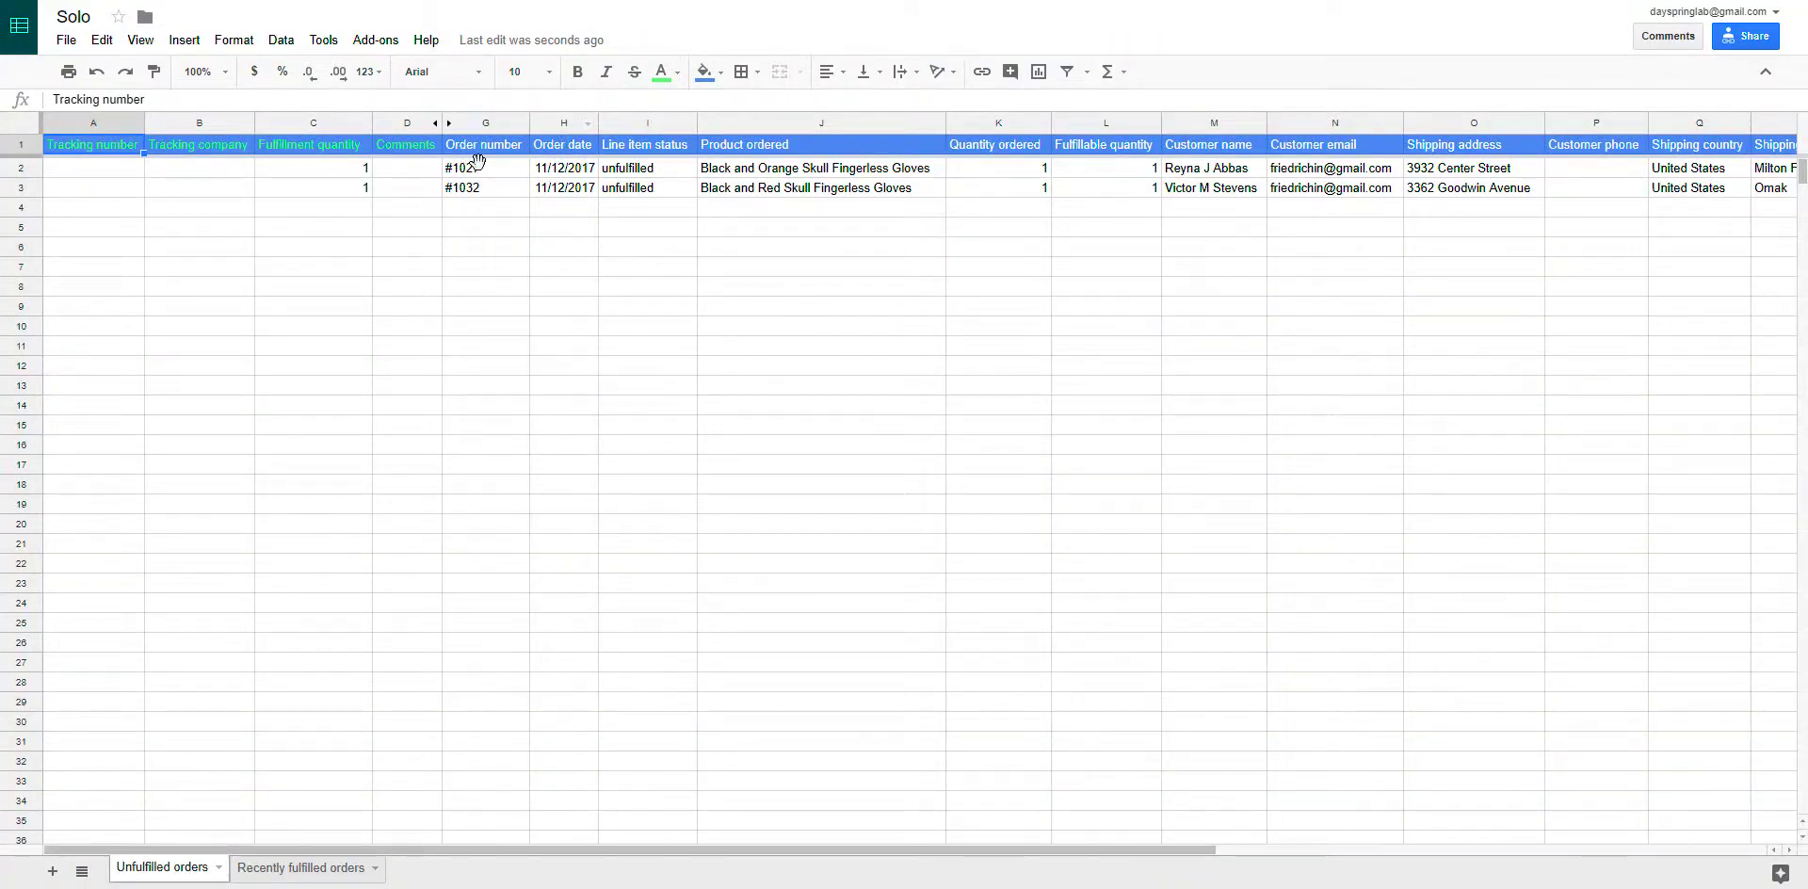
# - Enter tracking number 1234567 and tracking company UPS for the Black and Red Skull Fingerless Gloves order in row 3
pyautogui.click(484, 185)
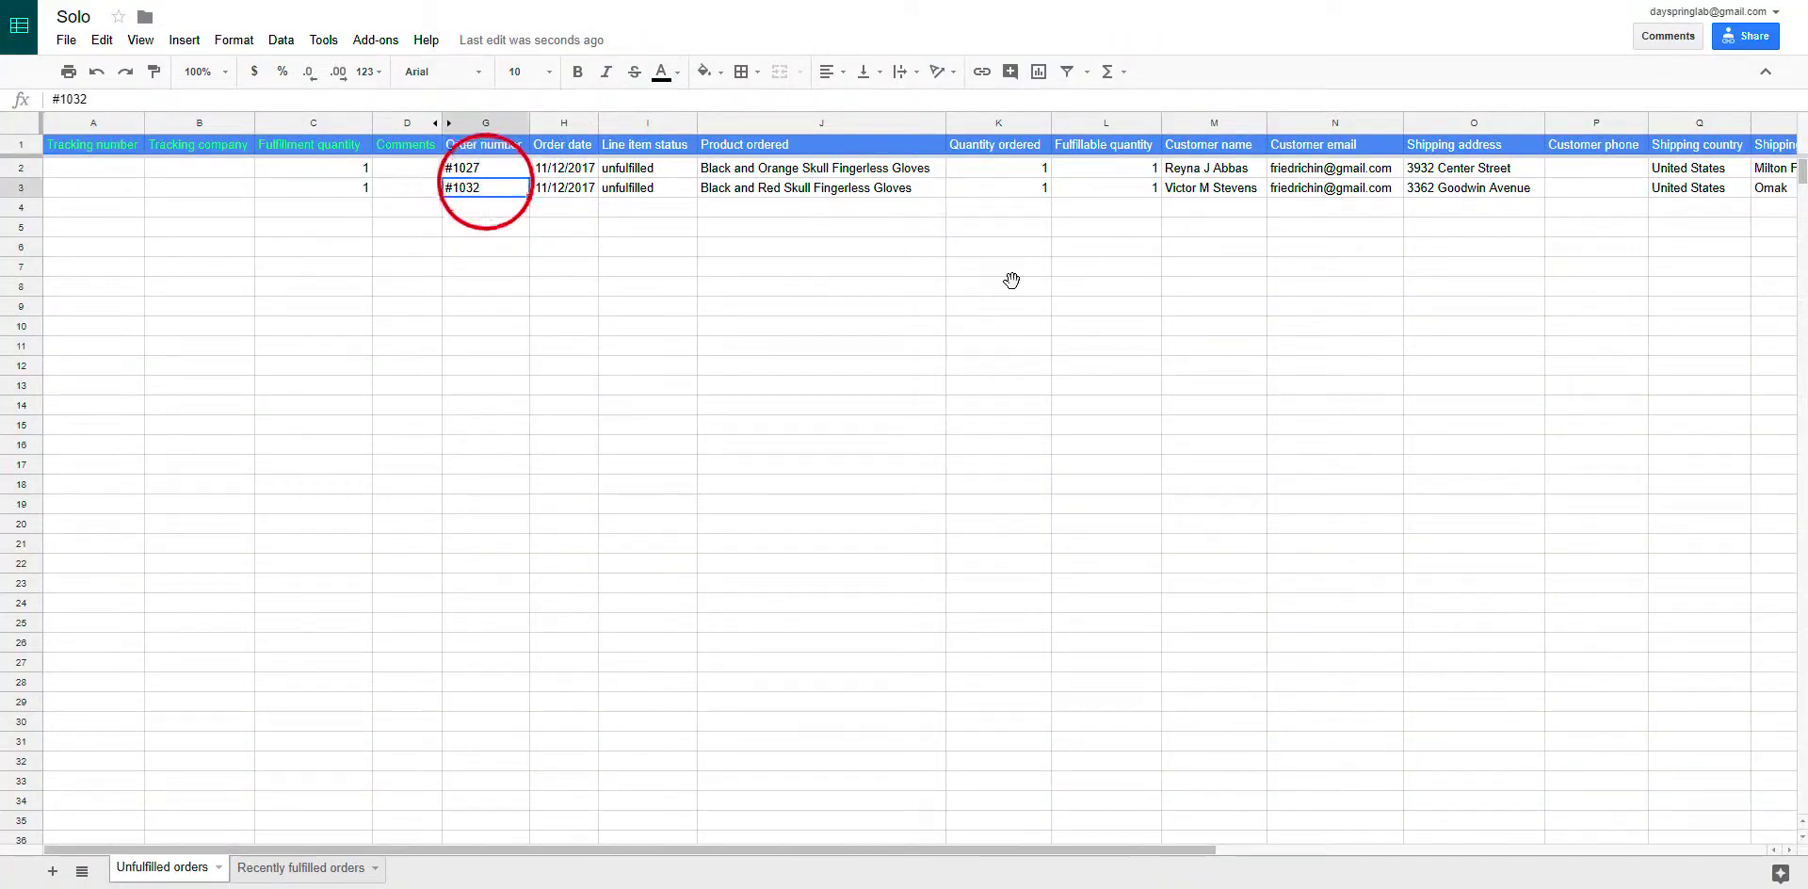
pyautogui.press('Left')
pyautogui.press('Left')
pyautogui.press('Left')
pyautogui.press('Left')
pyautogui.press('Right')
pyautogui.press('Right')
pyautogui.press('Left')
pyautogui.press('Left')
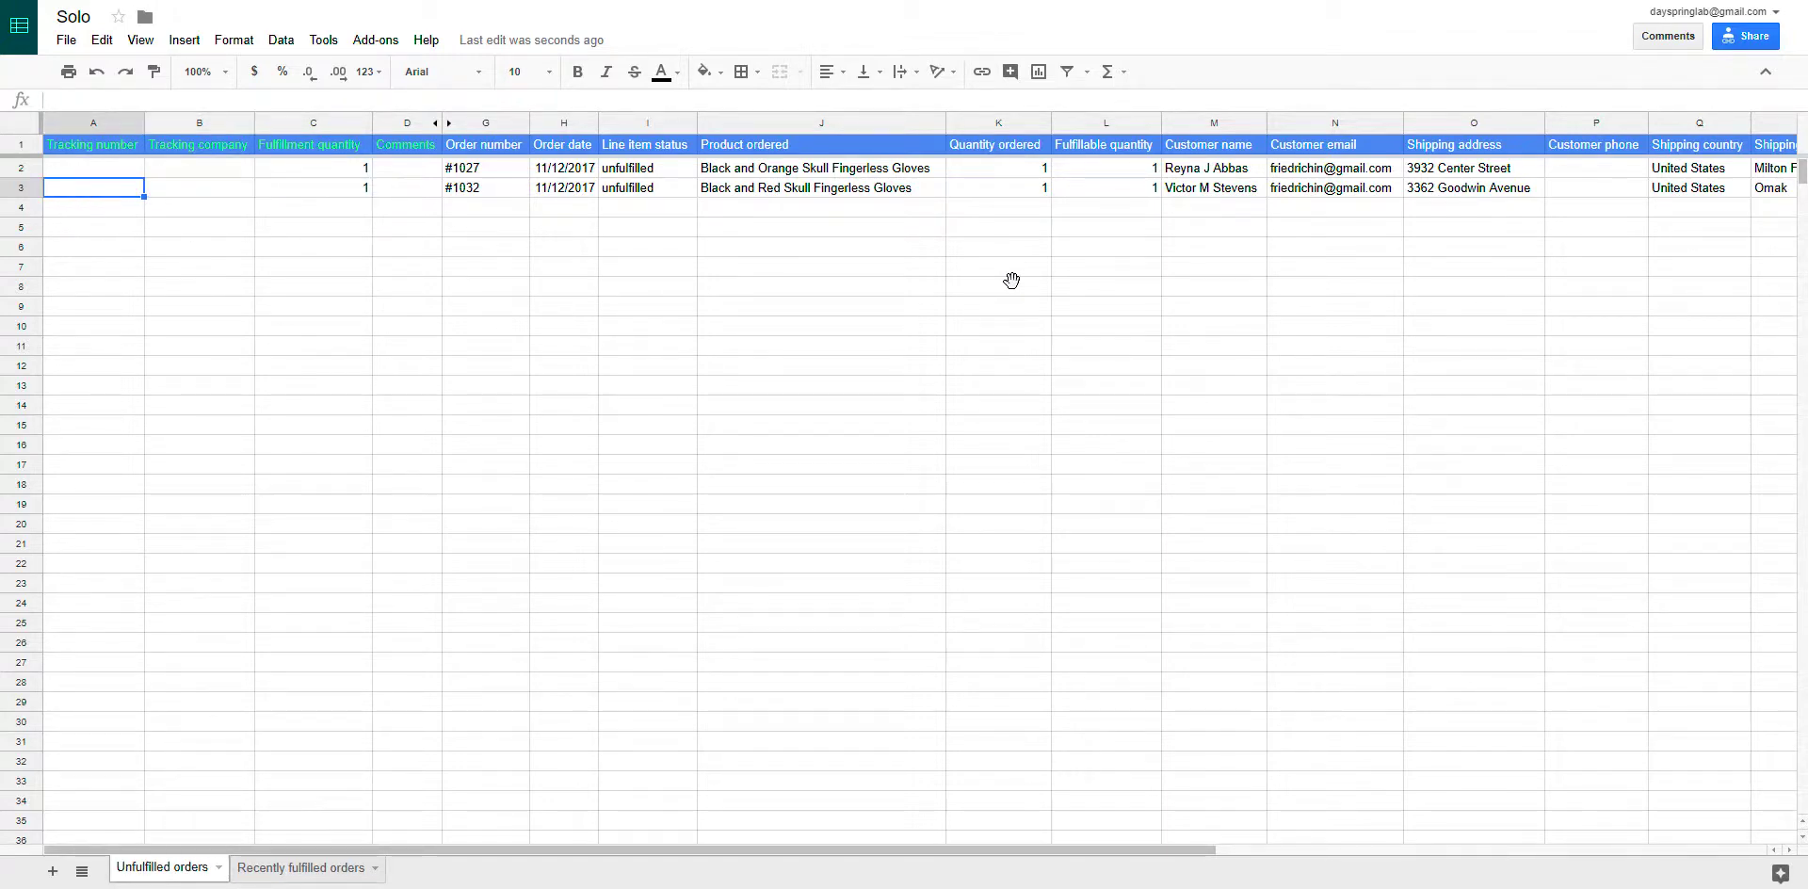
pyautogui.write('1234567')
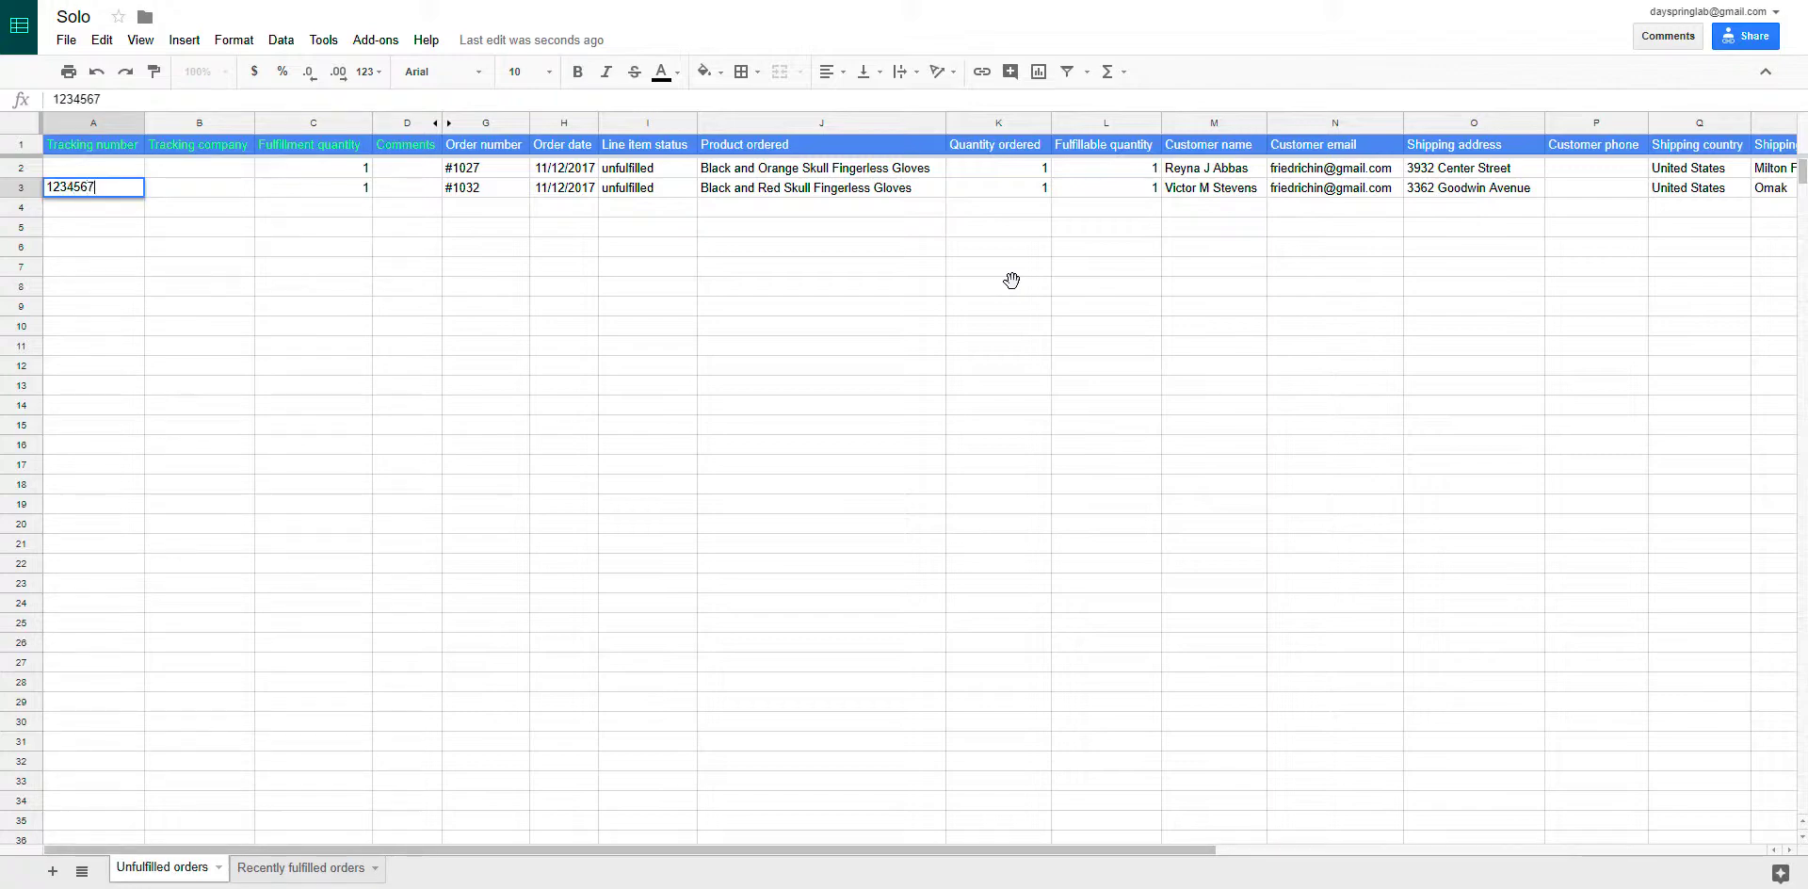
pyautogui.press('Tab')
pyautogui.write('U')
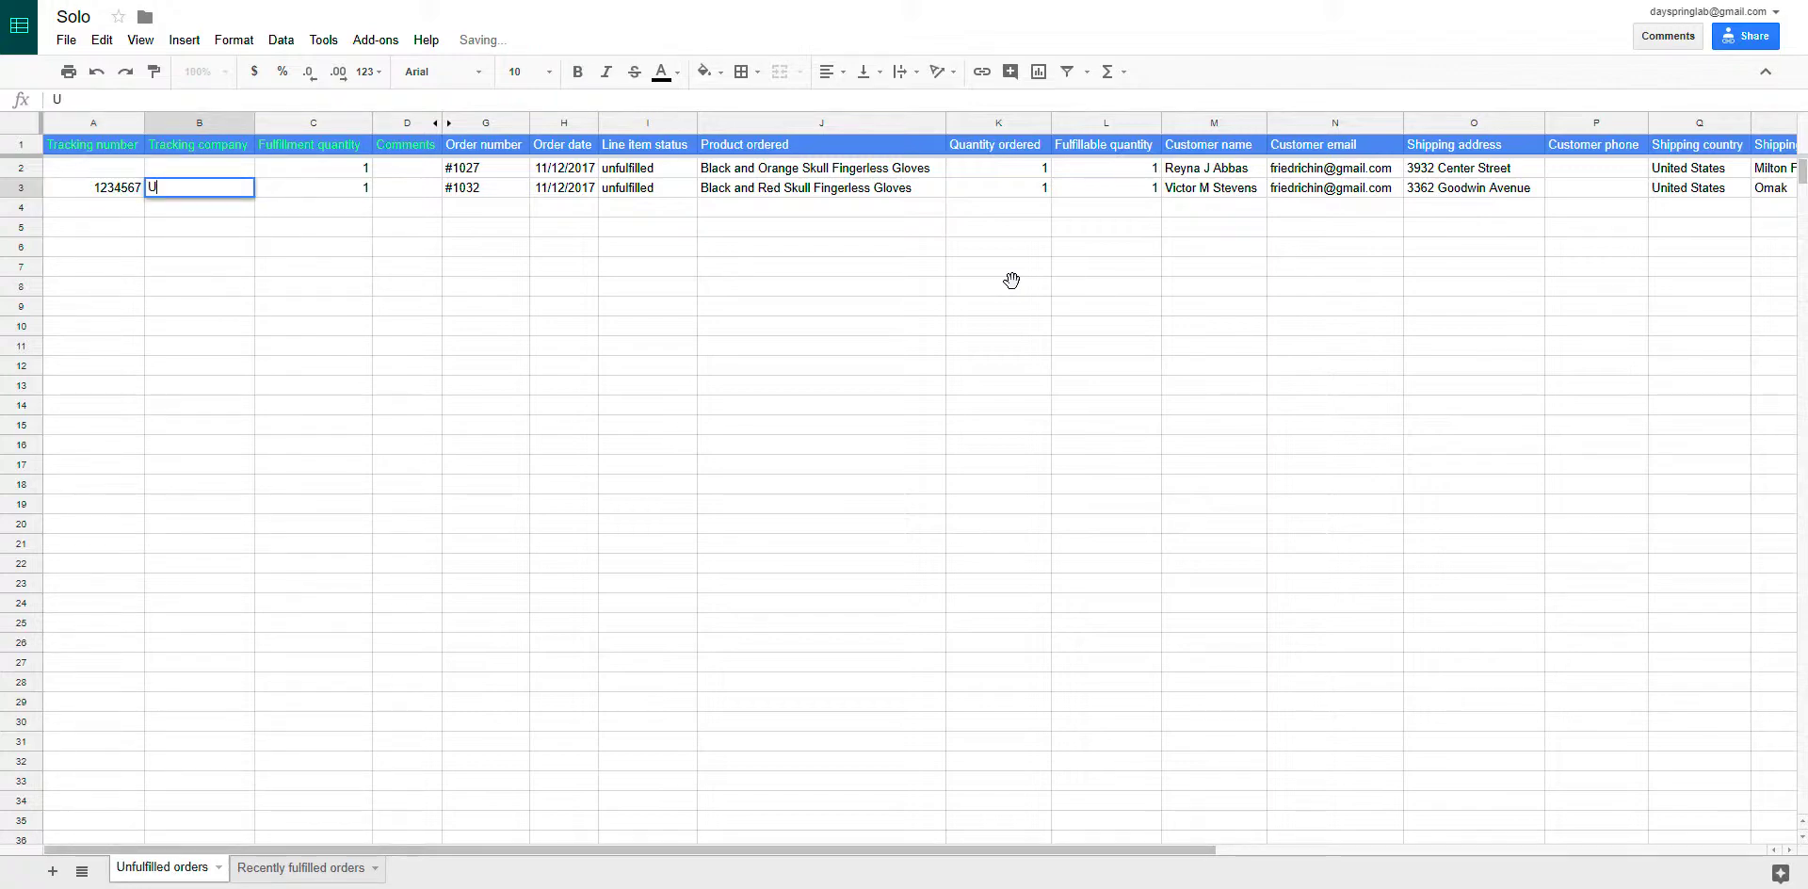
pyautogui.write('PS')
pyautogui.press('Tab')
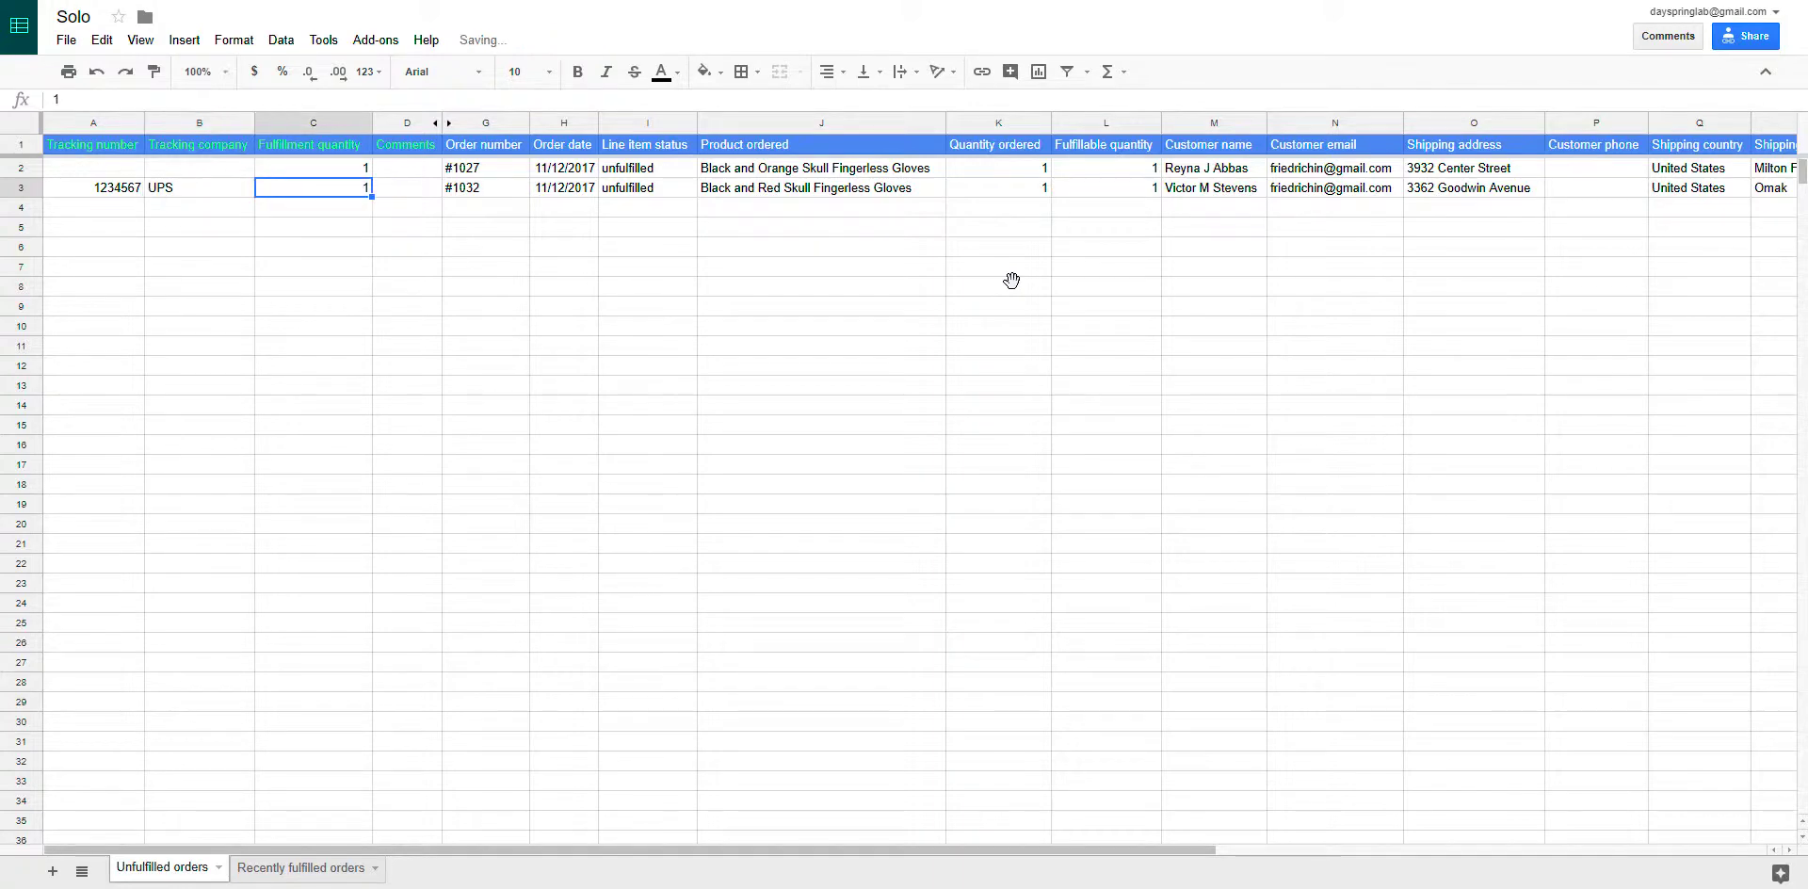
# - Examine the vendor entry columns from Tracking number to Comments, and the fulfillment quantity in row 3
pyautogui.press('Right')
pyautogui.press('Up')
pyautogui.press('Up')
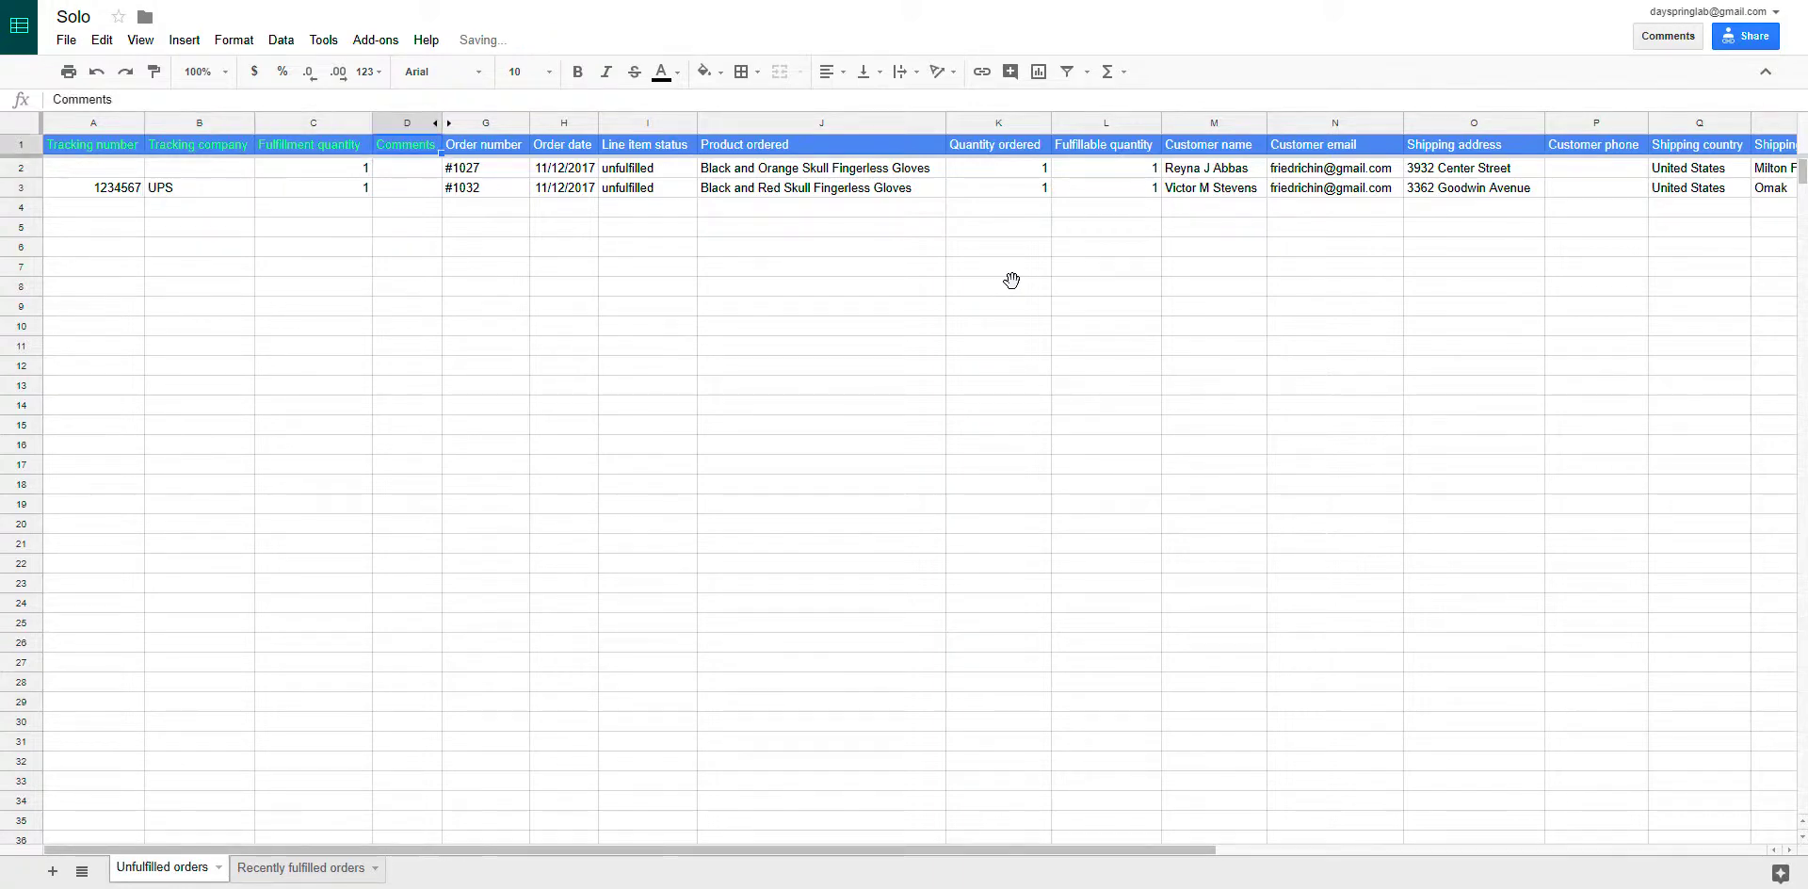
pyautogui.hotkey('shift', 'Left')
pyautogui.hotkey('shift', 'Left')
pyautogui.hotkey('shift', 'Left')
pyautogui.press('Down')
pyautogui.press('Up')
pyautogui.hotkey('shift', 'Left')
pyautogui.hotkey('shift', 'Left')
pyautogui.hotkey('shift', 'Left')
pyautogui.press('Down')
pyautogui.press('Up')
pyautogui.hotkey('shift', 'Left')
pyautogui.hotkey('shift', 'Left')
pyautogui.hotkey('shift', 'Left')
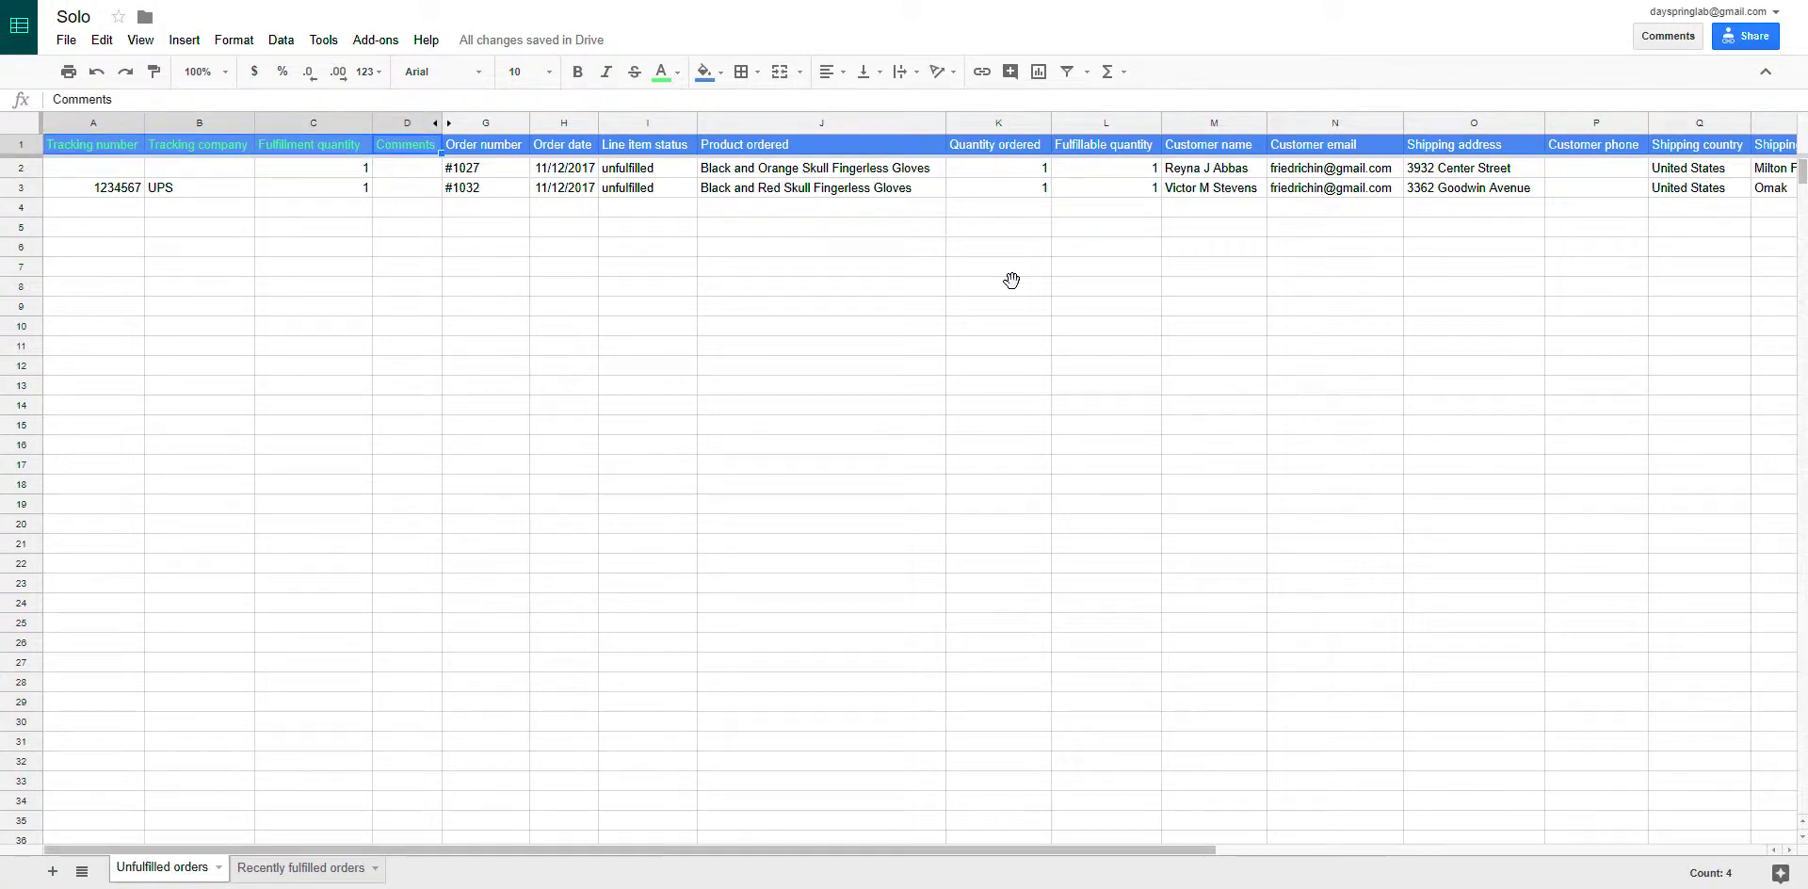
pyautogui.press('Down')
pyautogui.press('Down')
pyautogui.press('Left')
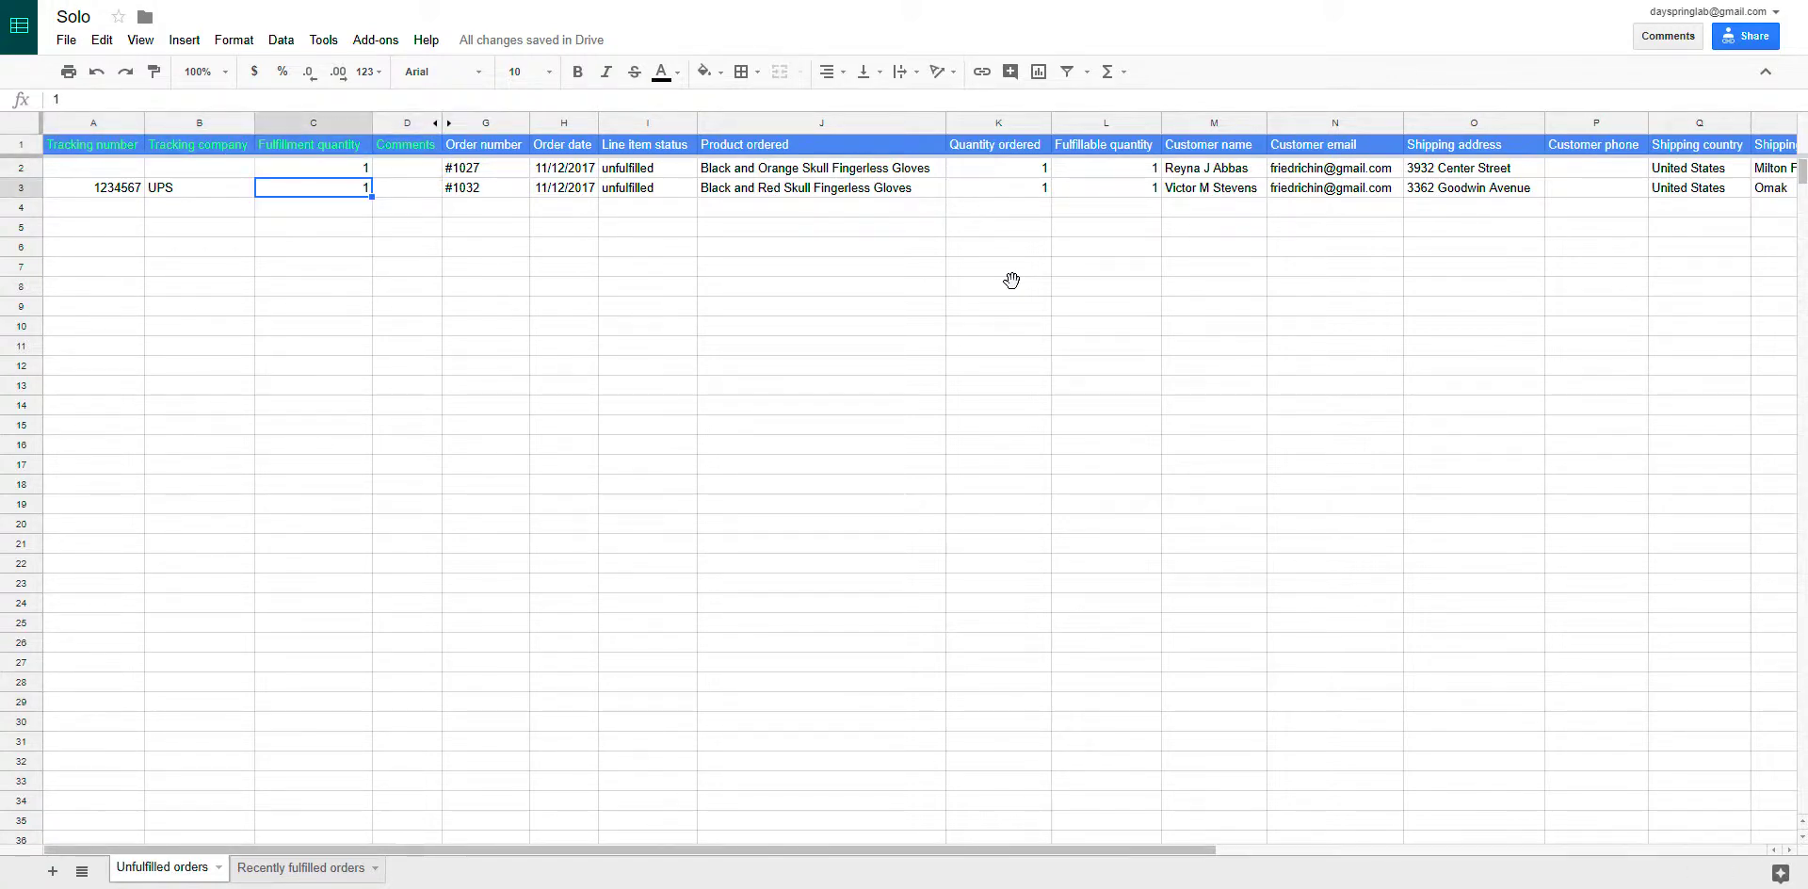
# - Compare the quantity ordered and fulfillable quantity with the fulfillment quantity for the Black and Red Skull Fingerless Gloves order in row 3
pyautogui.click(1005, 187)
pyautogui.click(1118, 187)
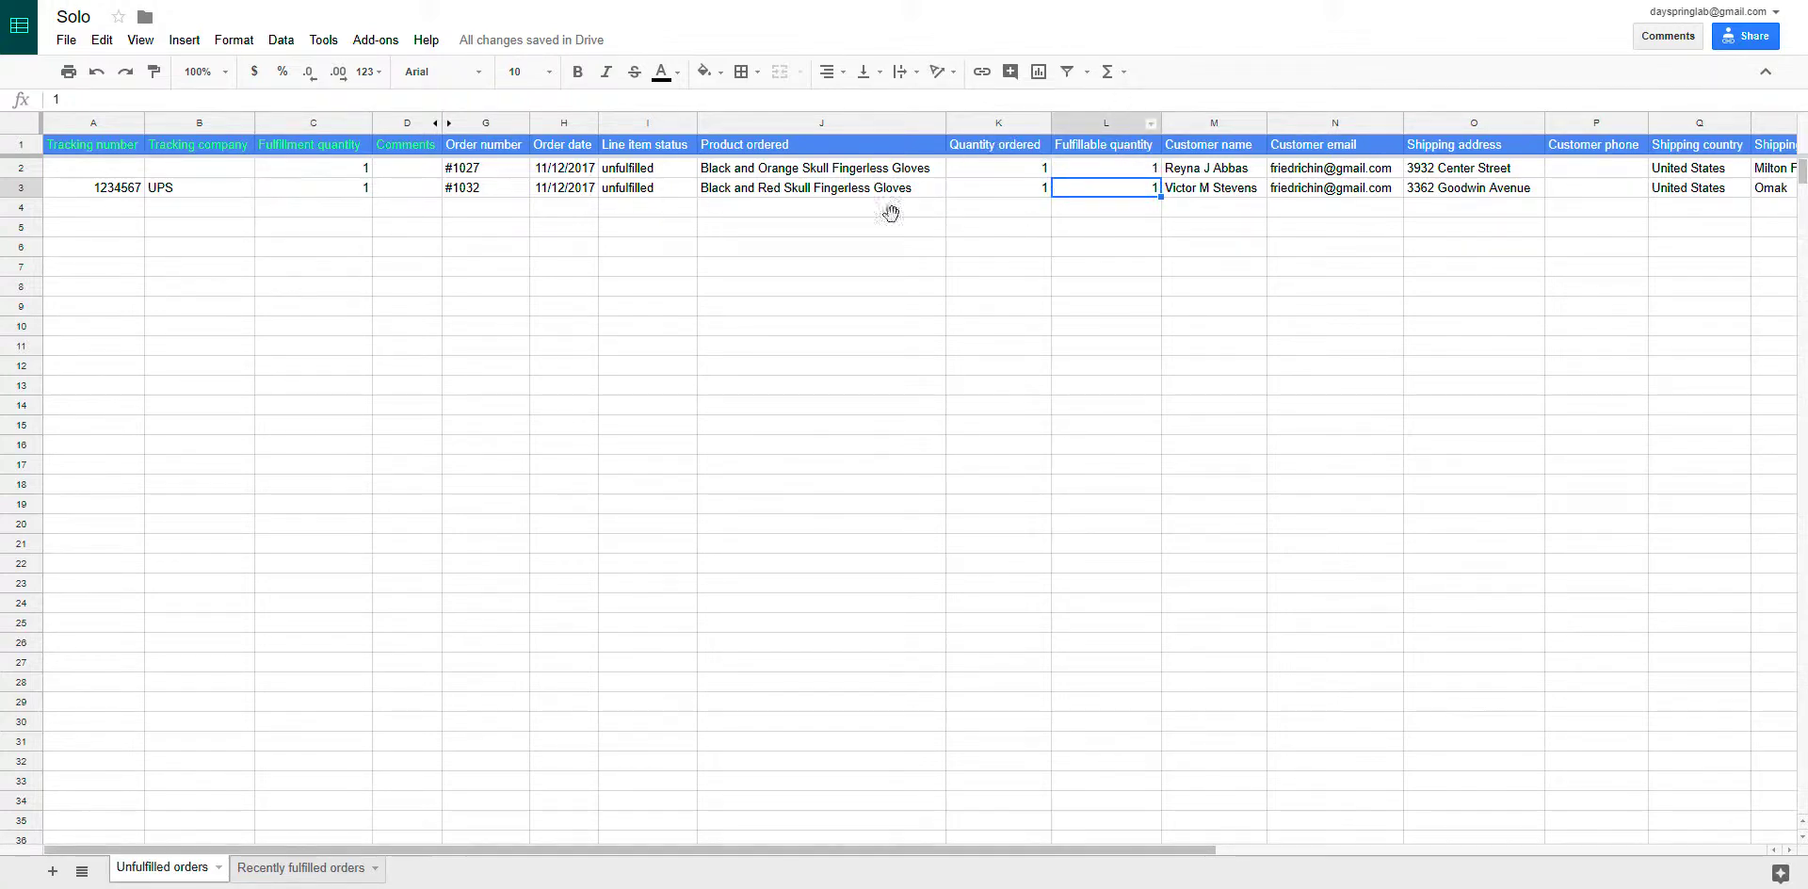
pyautogui.click(310, 188)
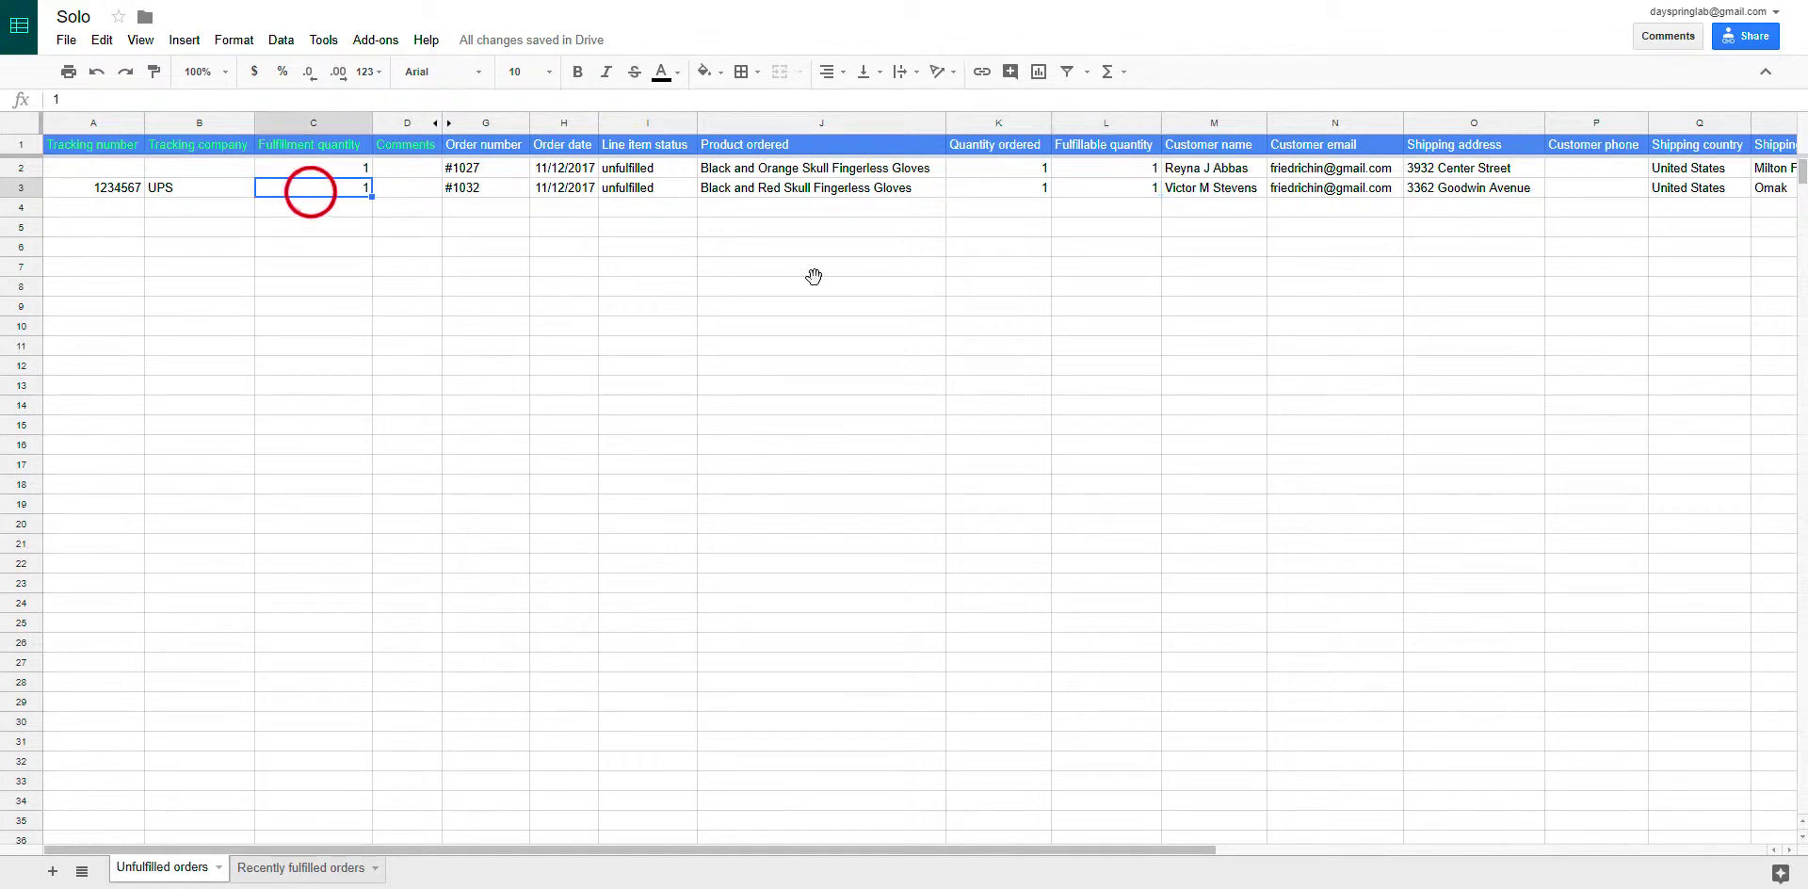
pyautogui.press('Up')
pyautogui.press('Up')
pyautogui.press('Down')
pyautogui.press('Down')
pyautogui.press('Up')
pyautogui.press('Up')
pyautogui.press('Down')
# - Enter the comment "Out of stock. Will ship in 1 week." for the Black and Orange Skull Fingerless Gloves order in row 2
pyautogui.press('Right')
pyautogui.press('Right')
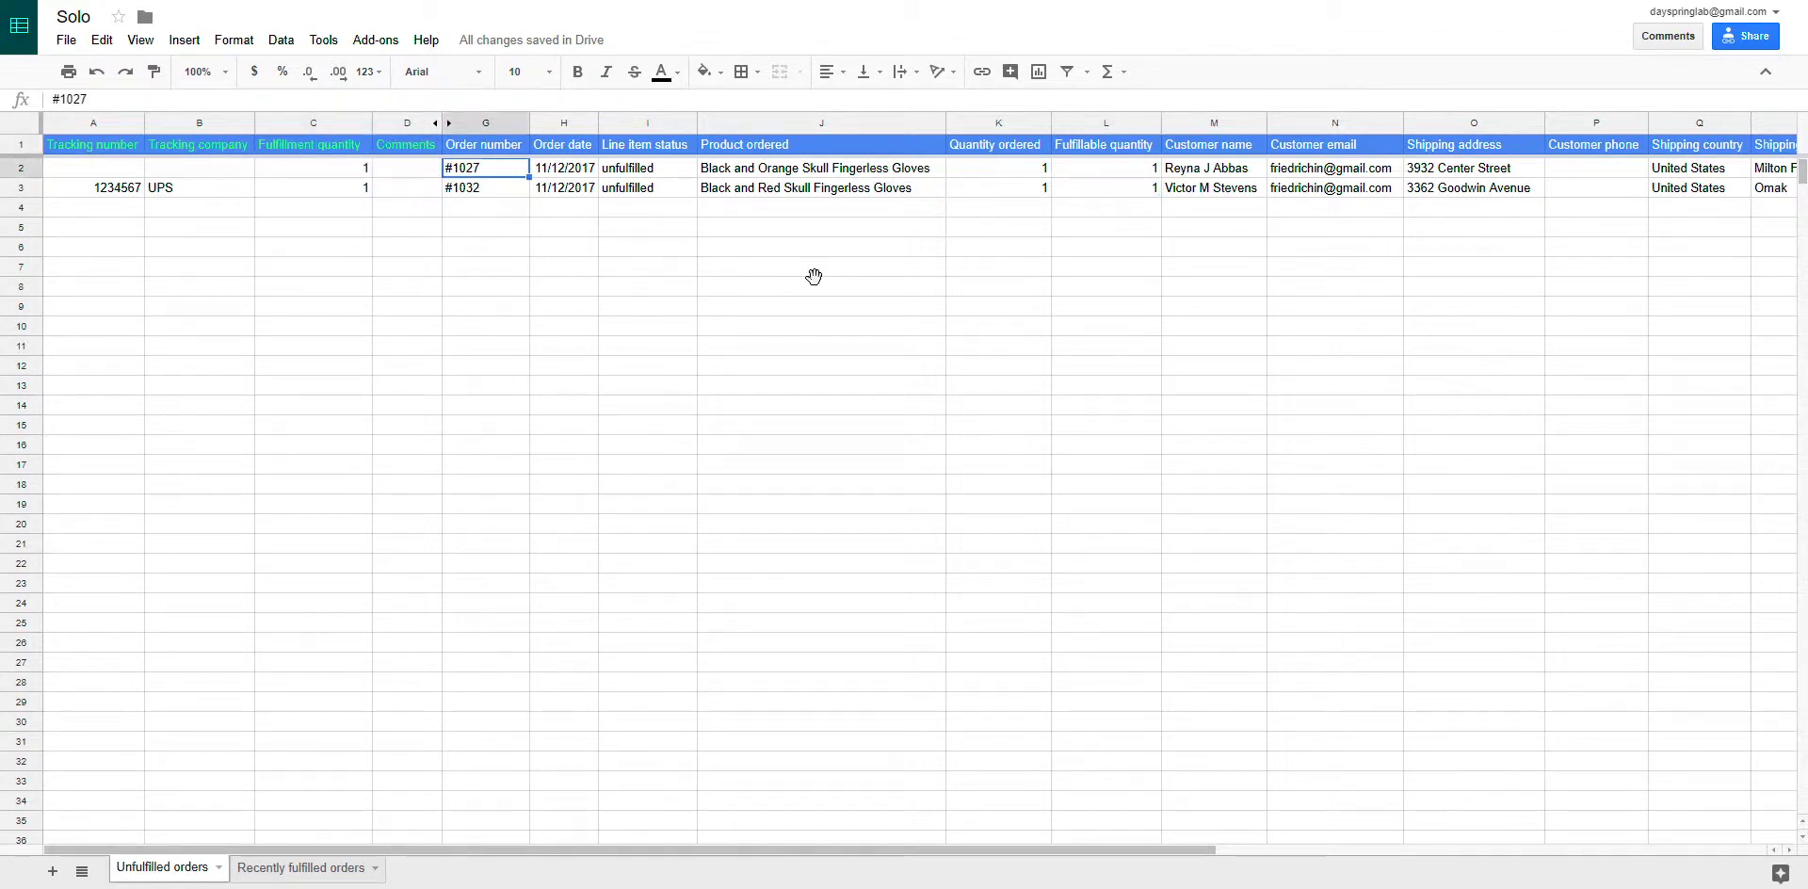
pyautogui.press('Left')
pyautogui.write('Ou')
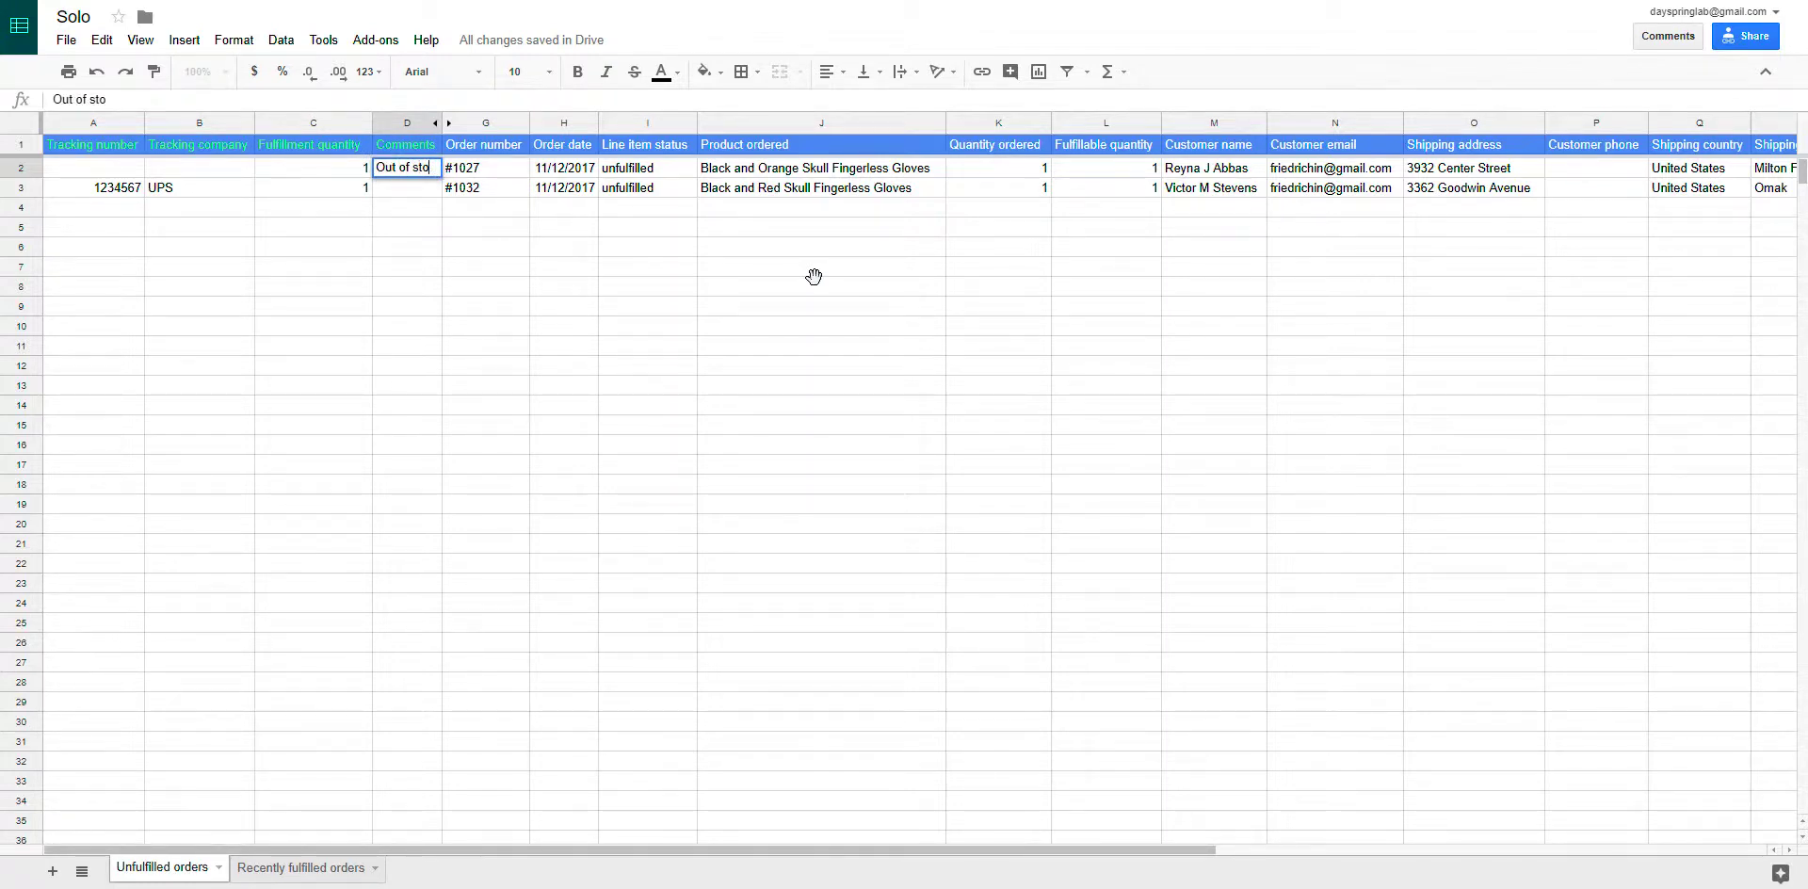
pyautogui.write('t of stocj')
pyautogui.press('BackSpace')
pyautogui.write('k. Will s')
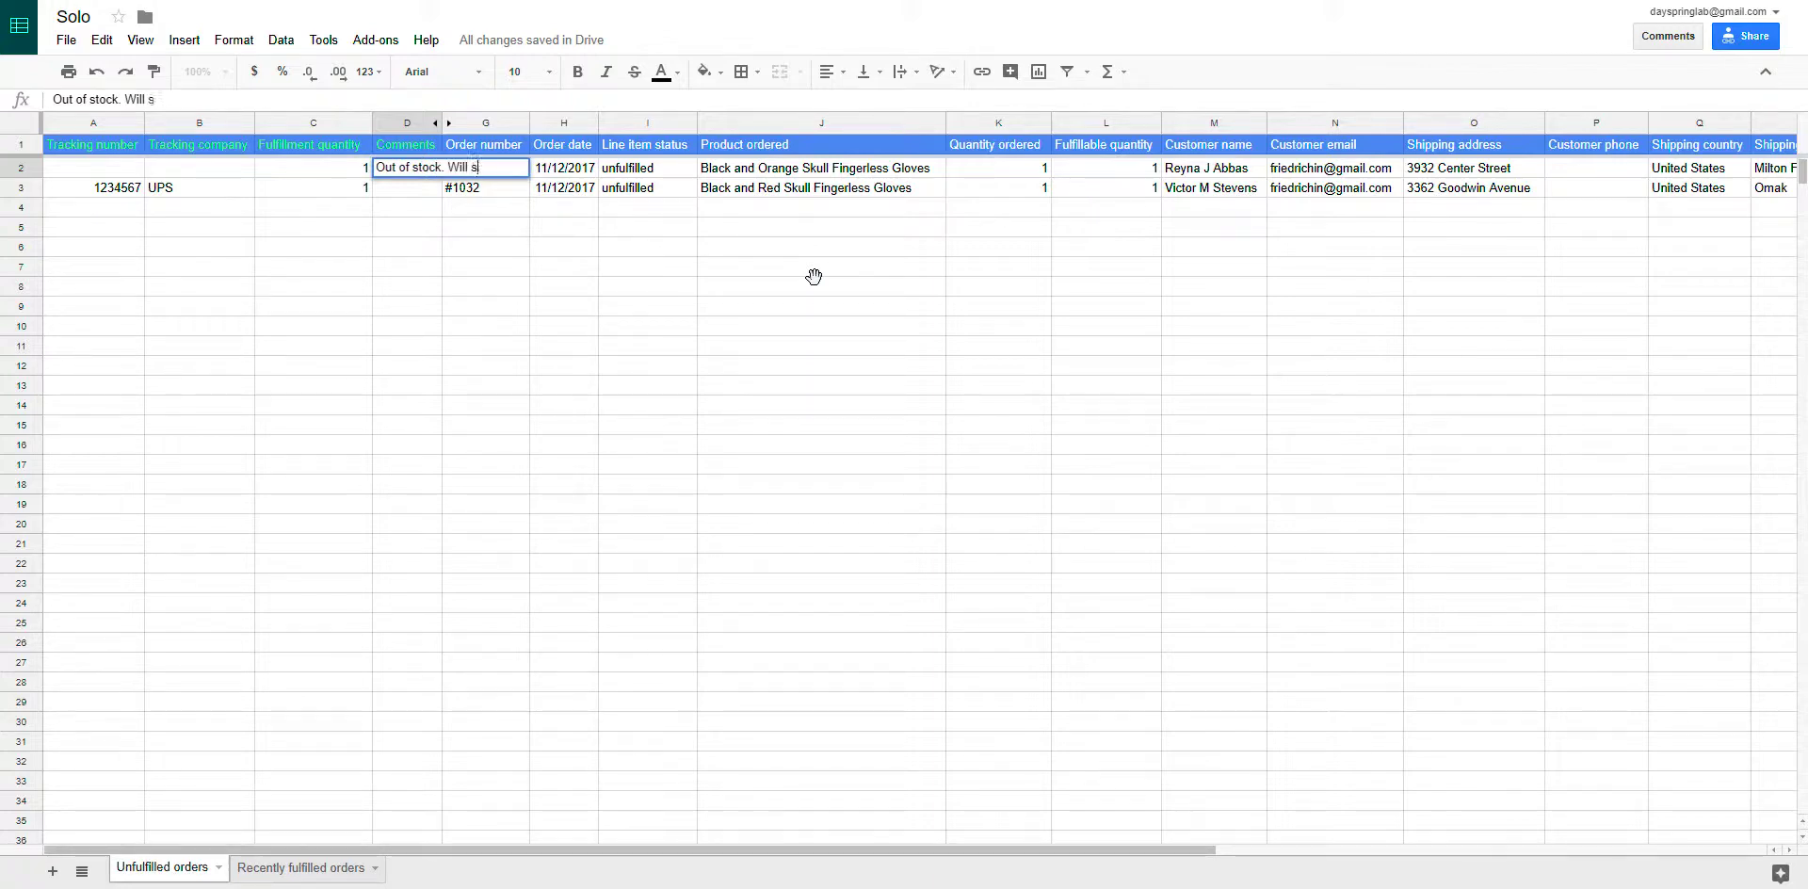
pyautogui.write('hip in 1 week.')
pyautogui.press('Return')
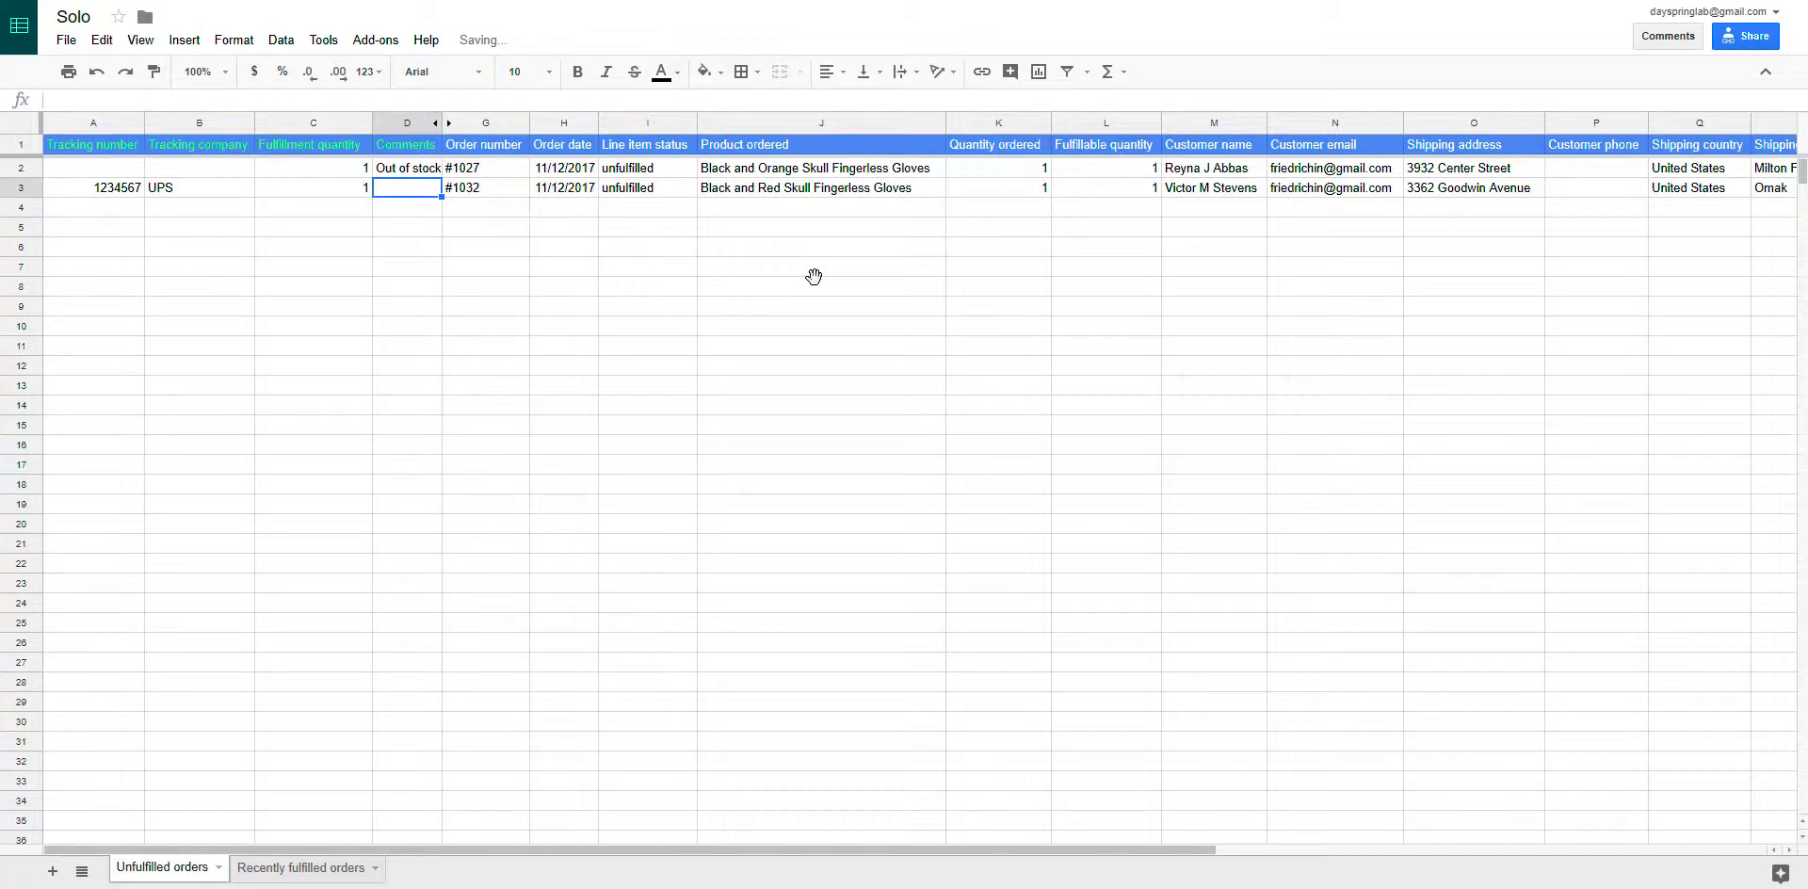
pyautogui.press('Up')
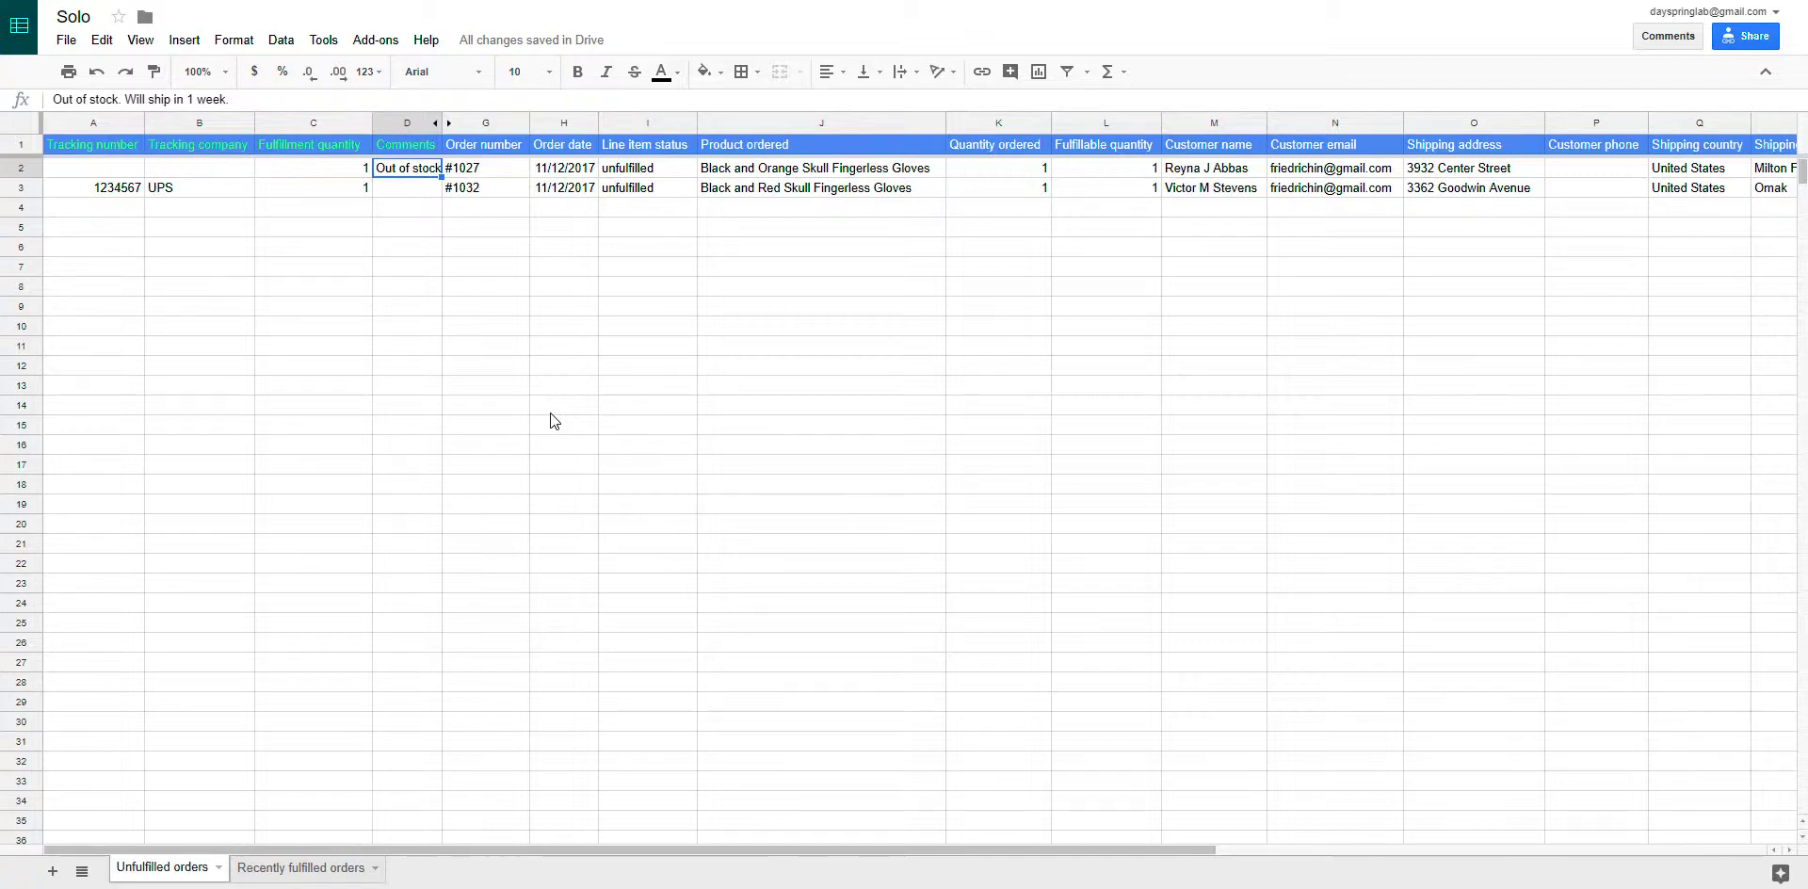
pyautogui.click(408, 185)
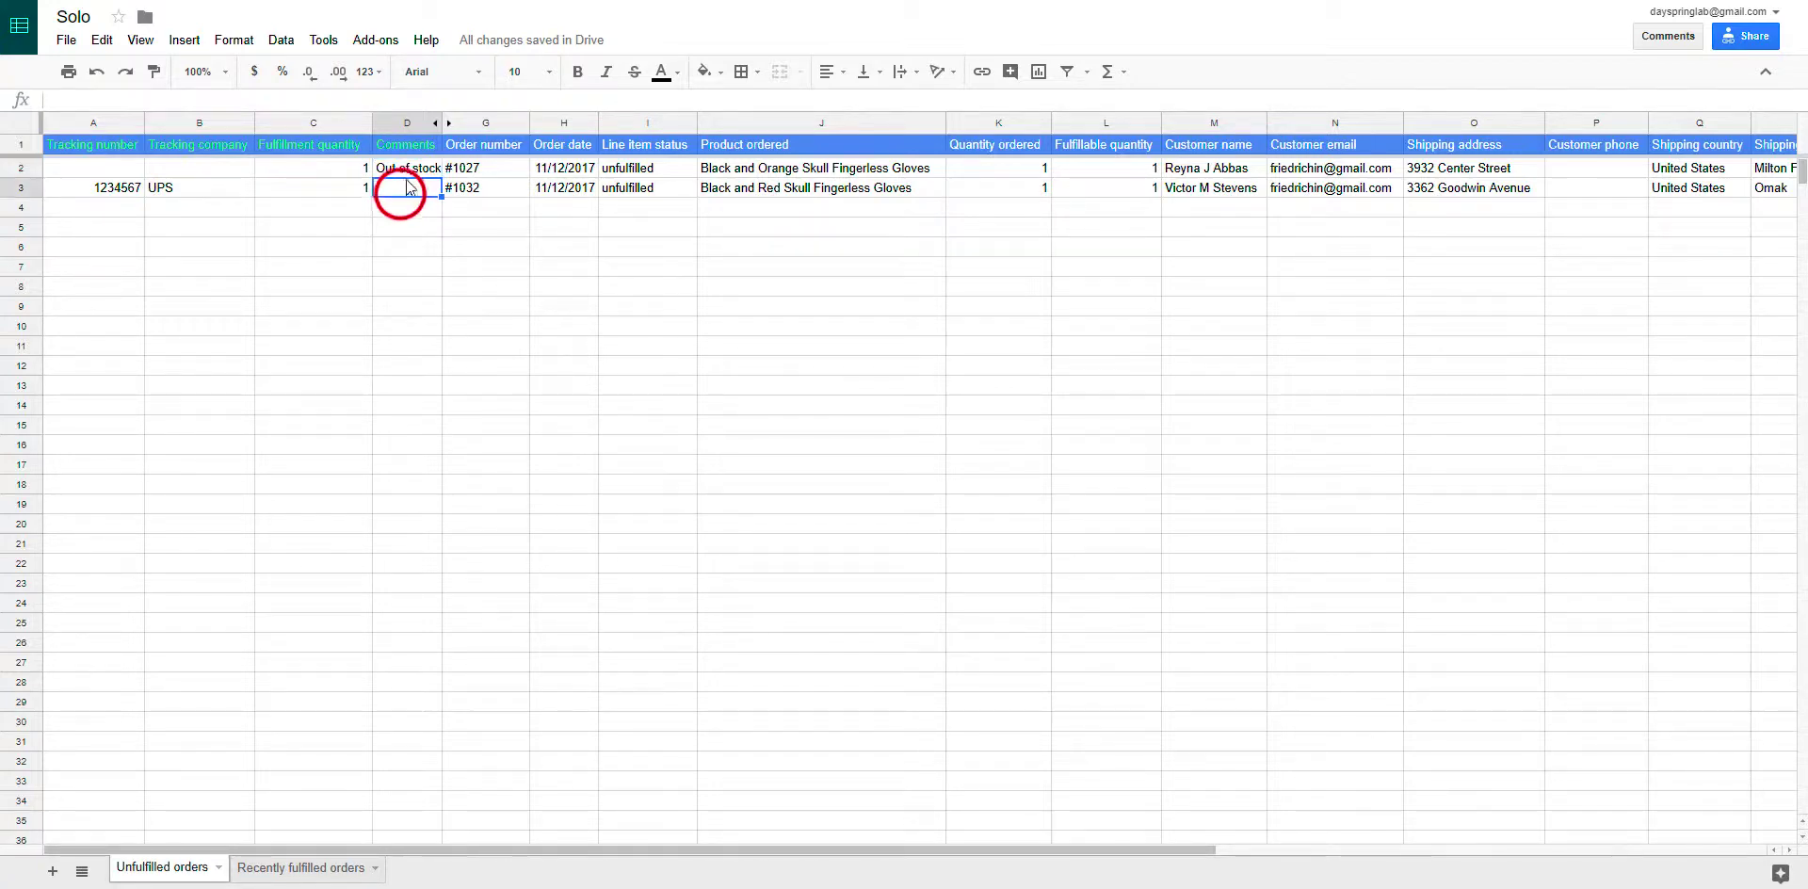
pyautogui.click(407, 169)
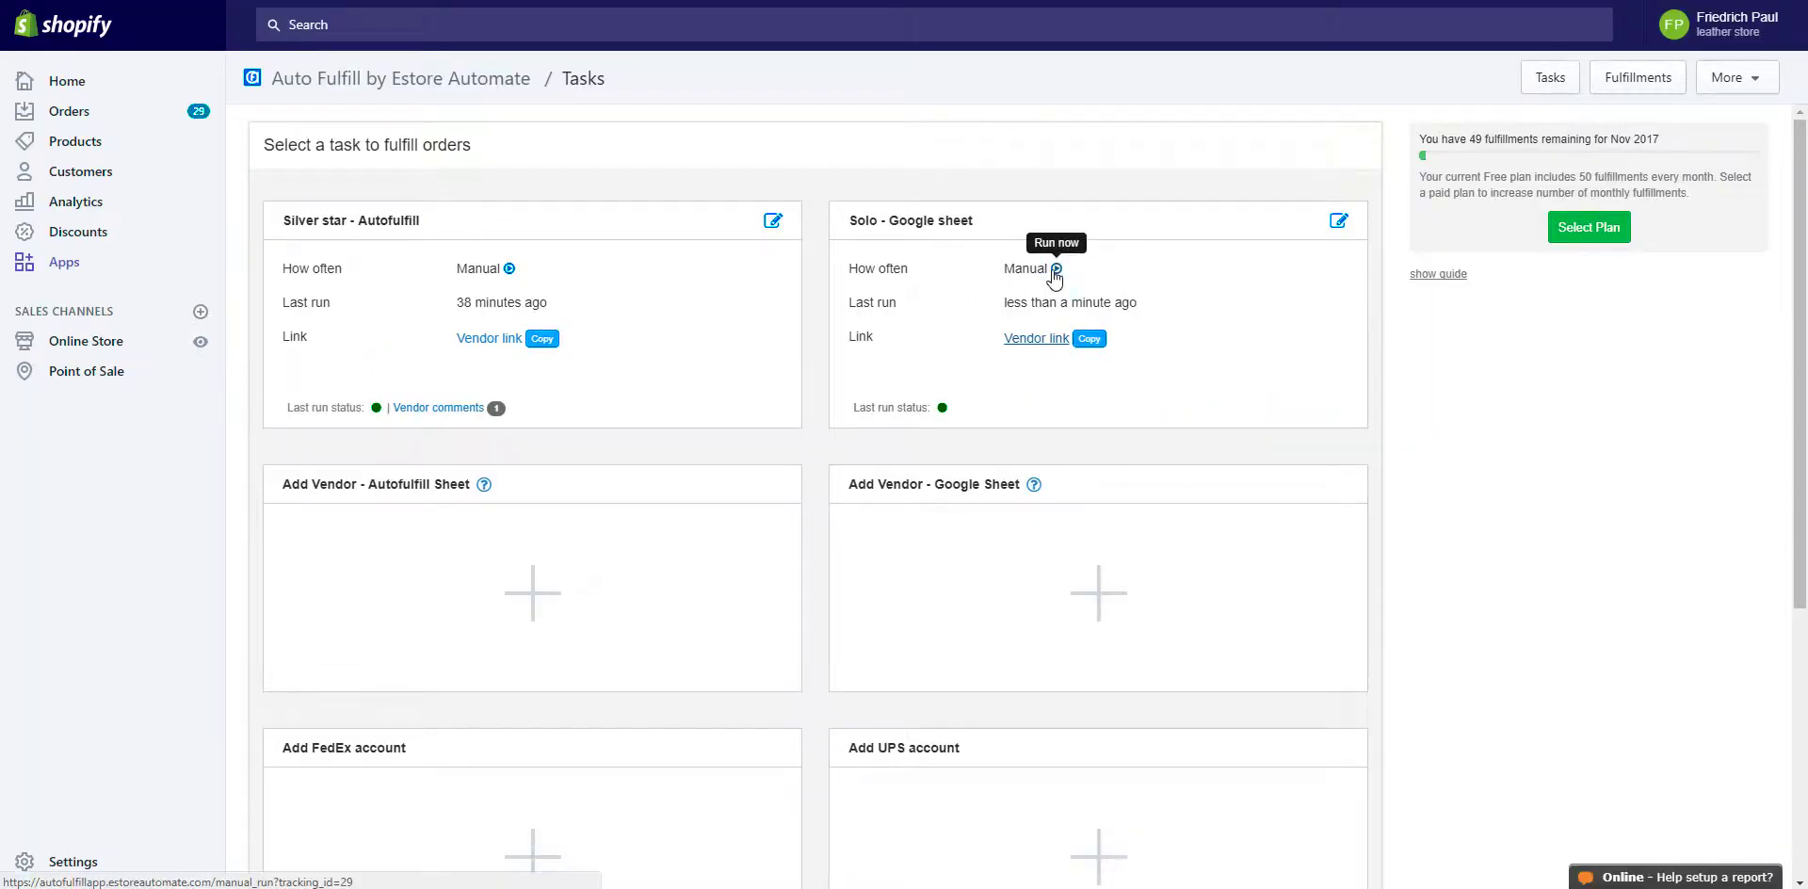
# - Switch to Auto Fulfill's task list, review the fulfillment automation frequency in the Solo task's settings, and leave without saving
pyautogui.click(1338, 226)
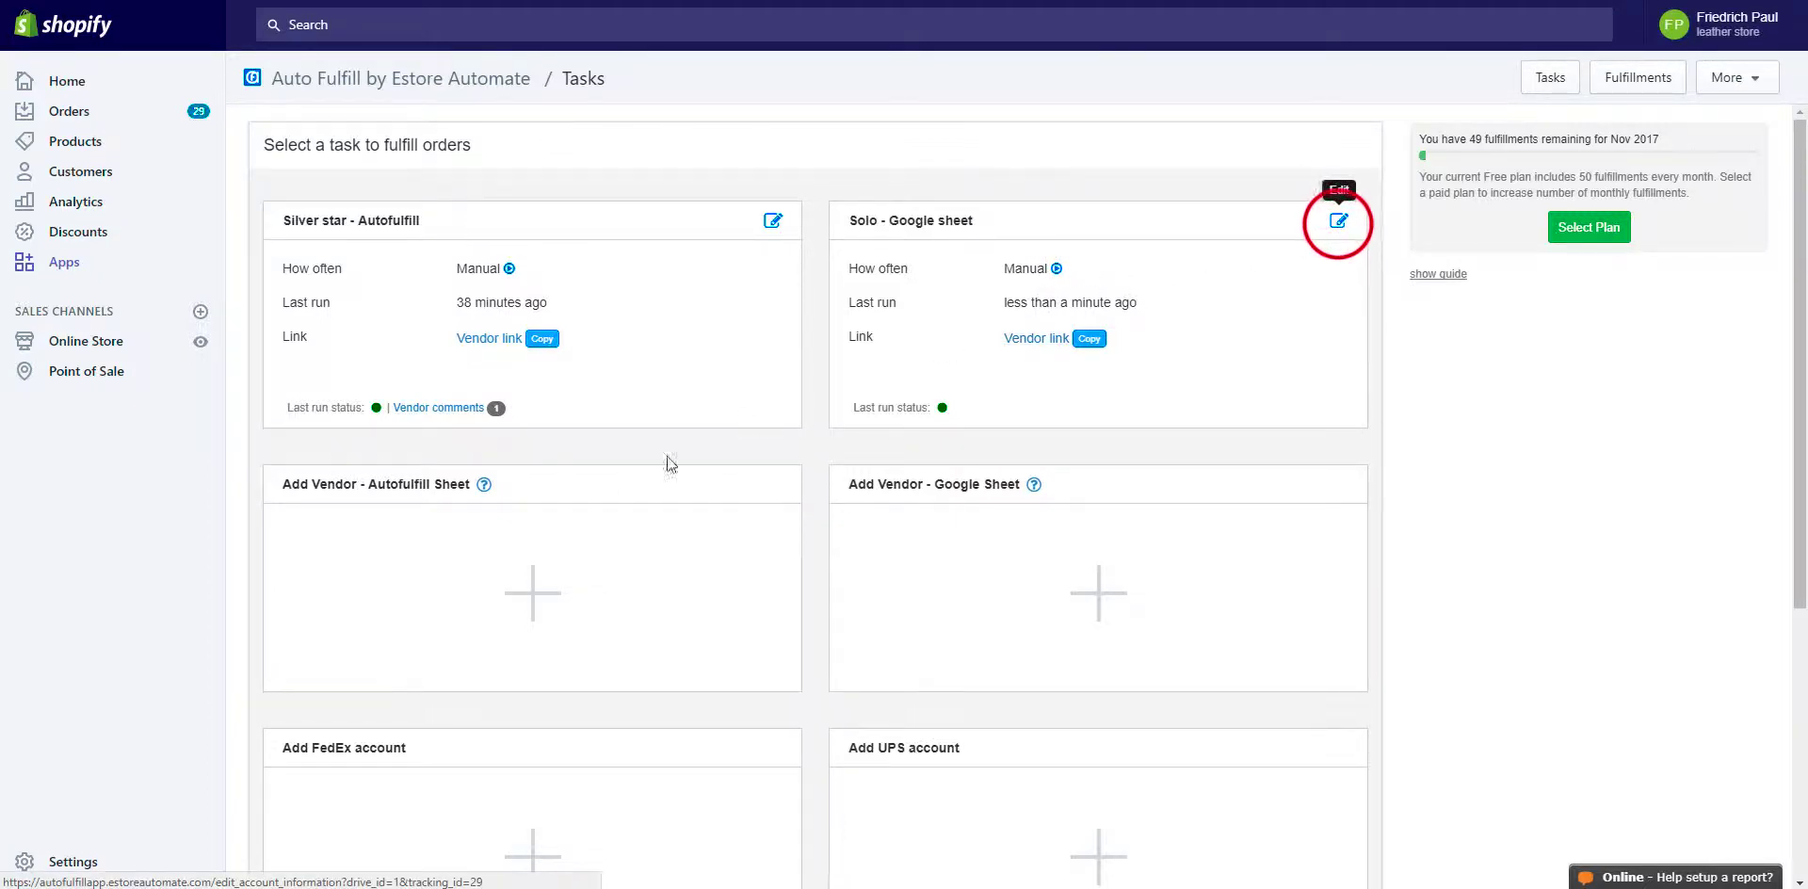
pyautogui.click(571, 499)
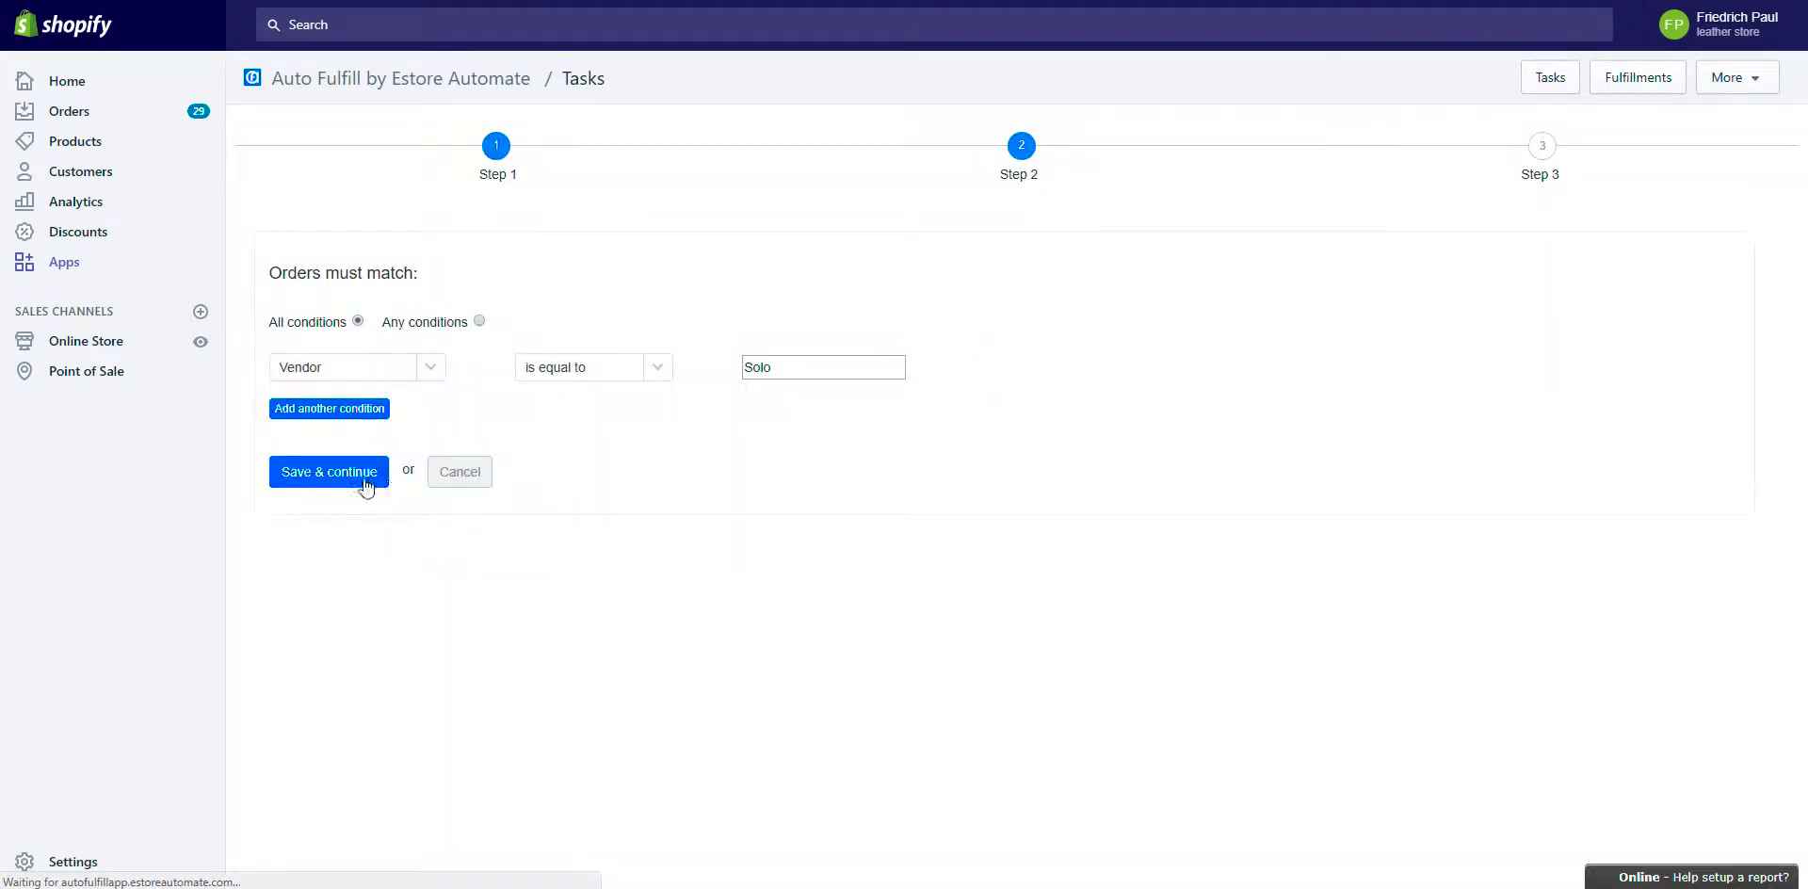
pyautogui.click(353, 476)
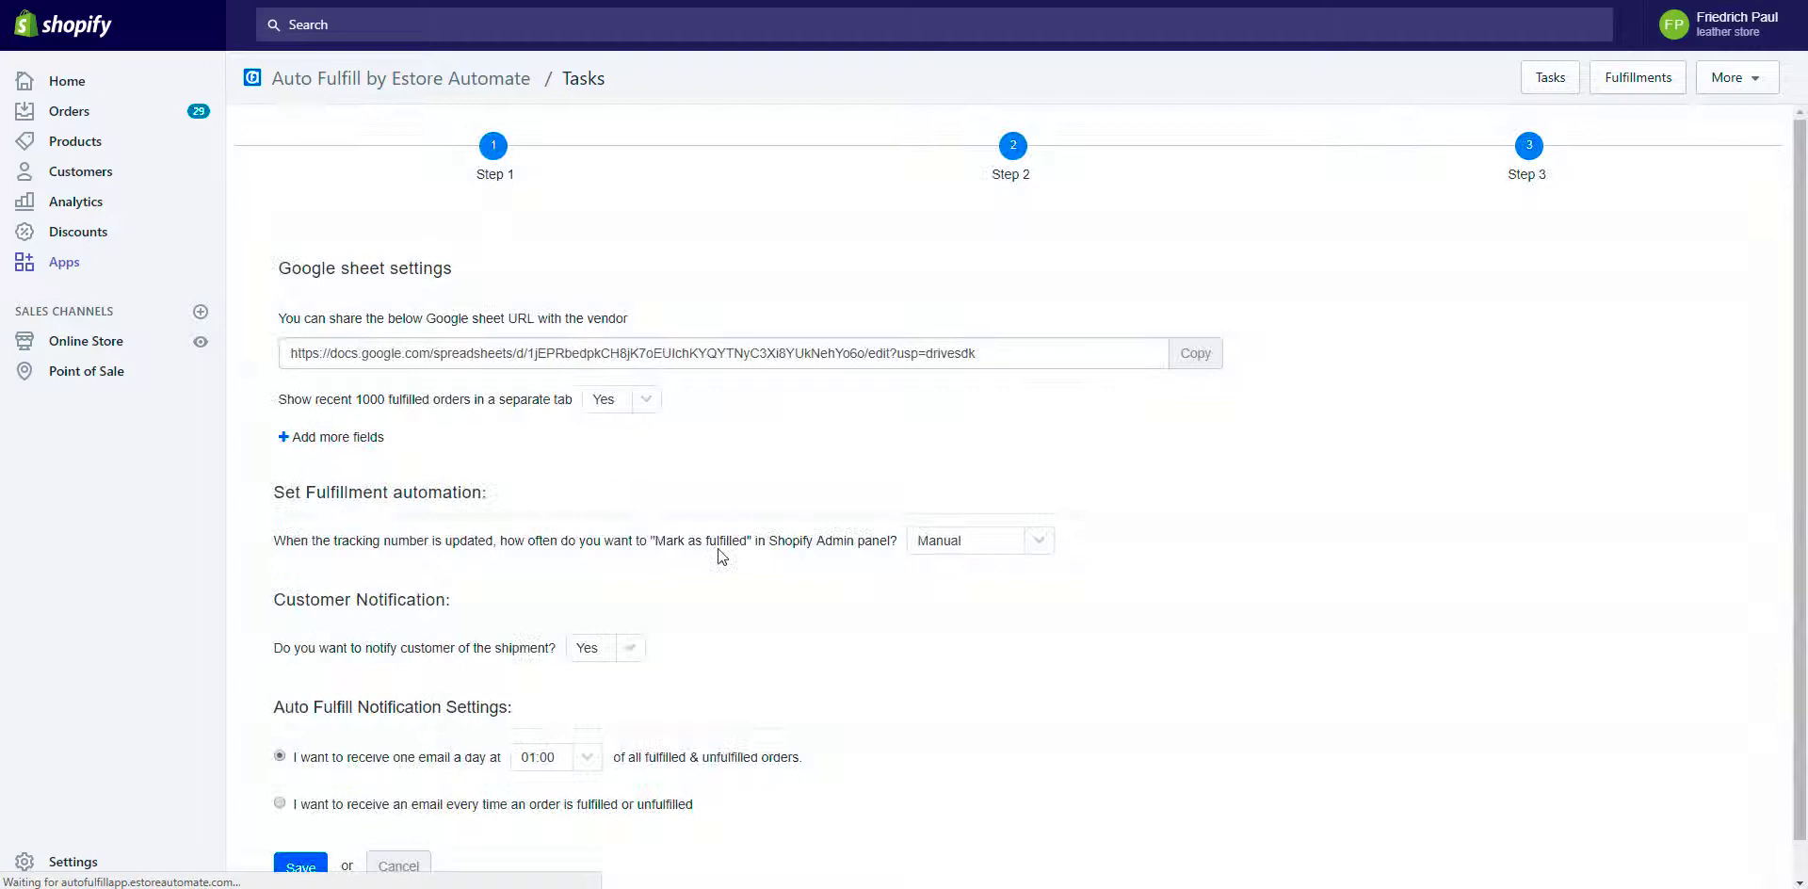
pyautogui.click(1039, 539)
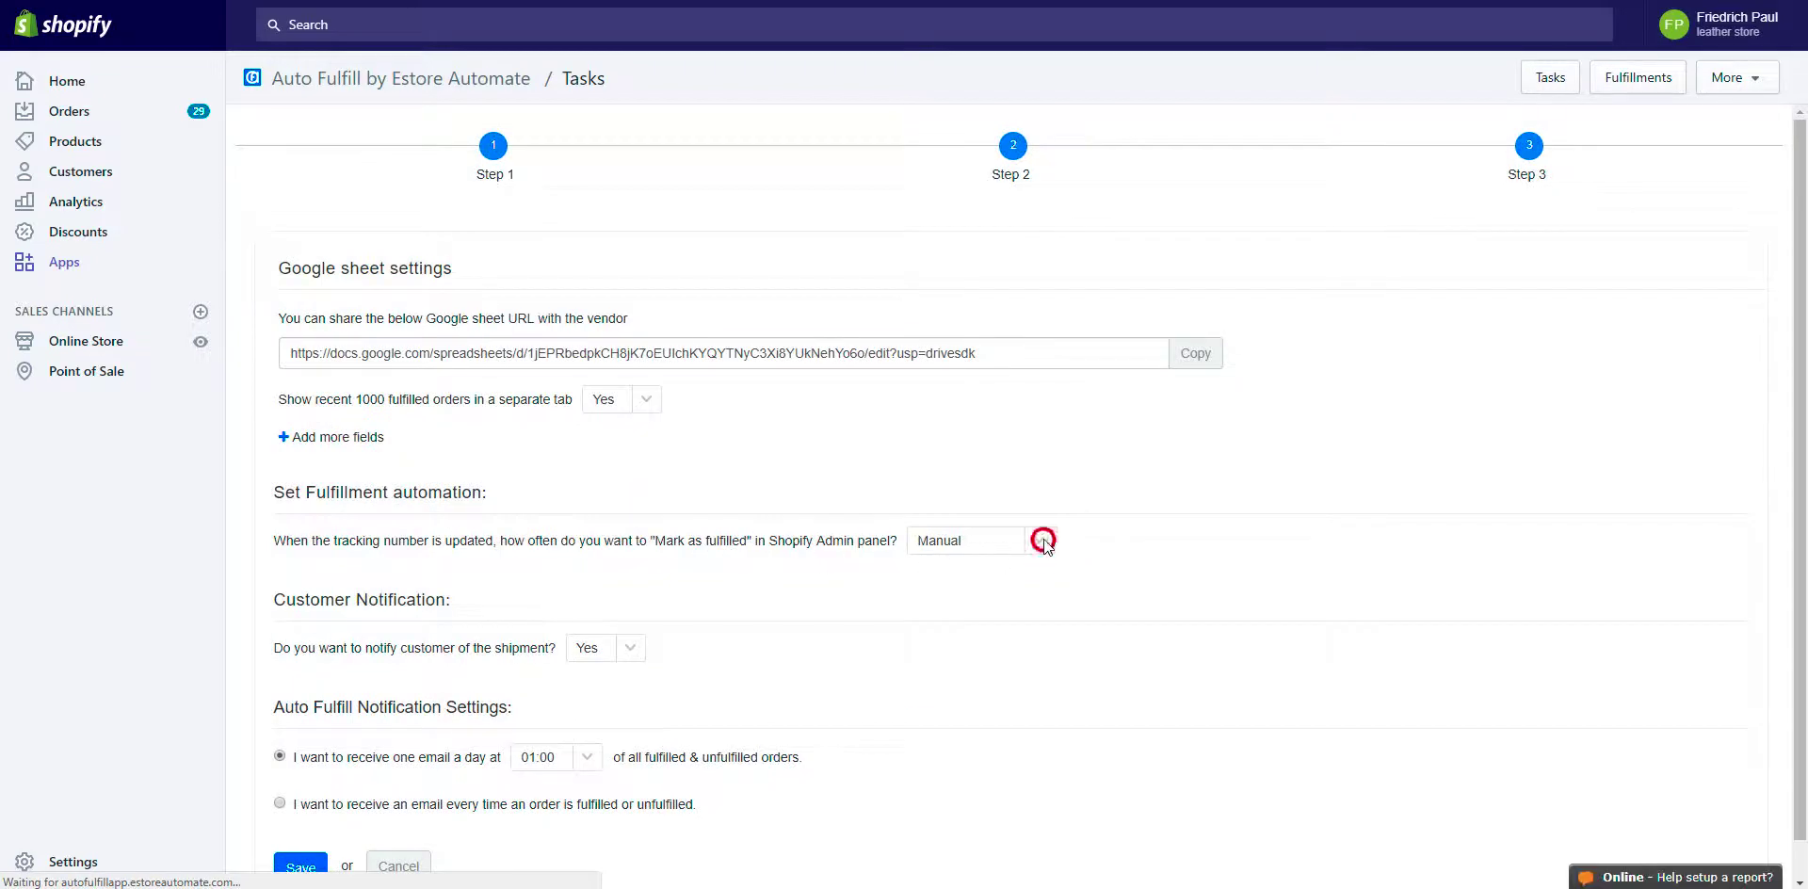
pyautogui.click(1291, 544)
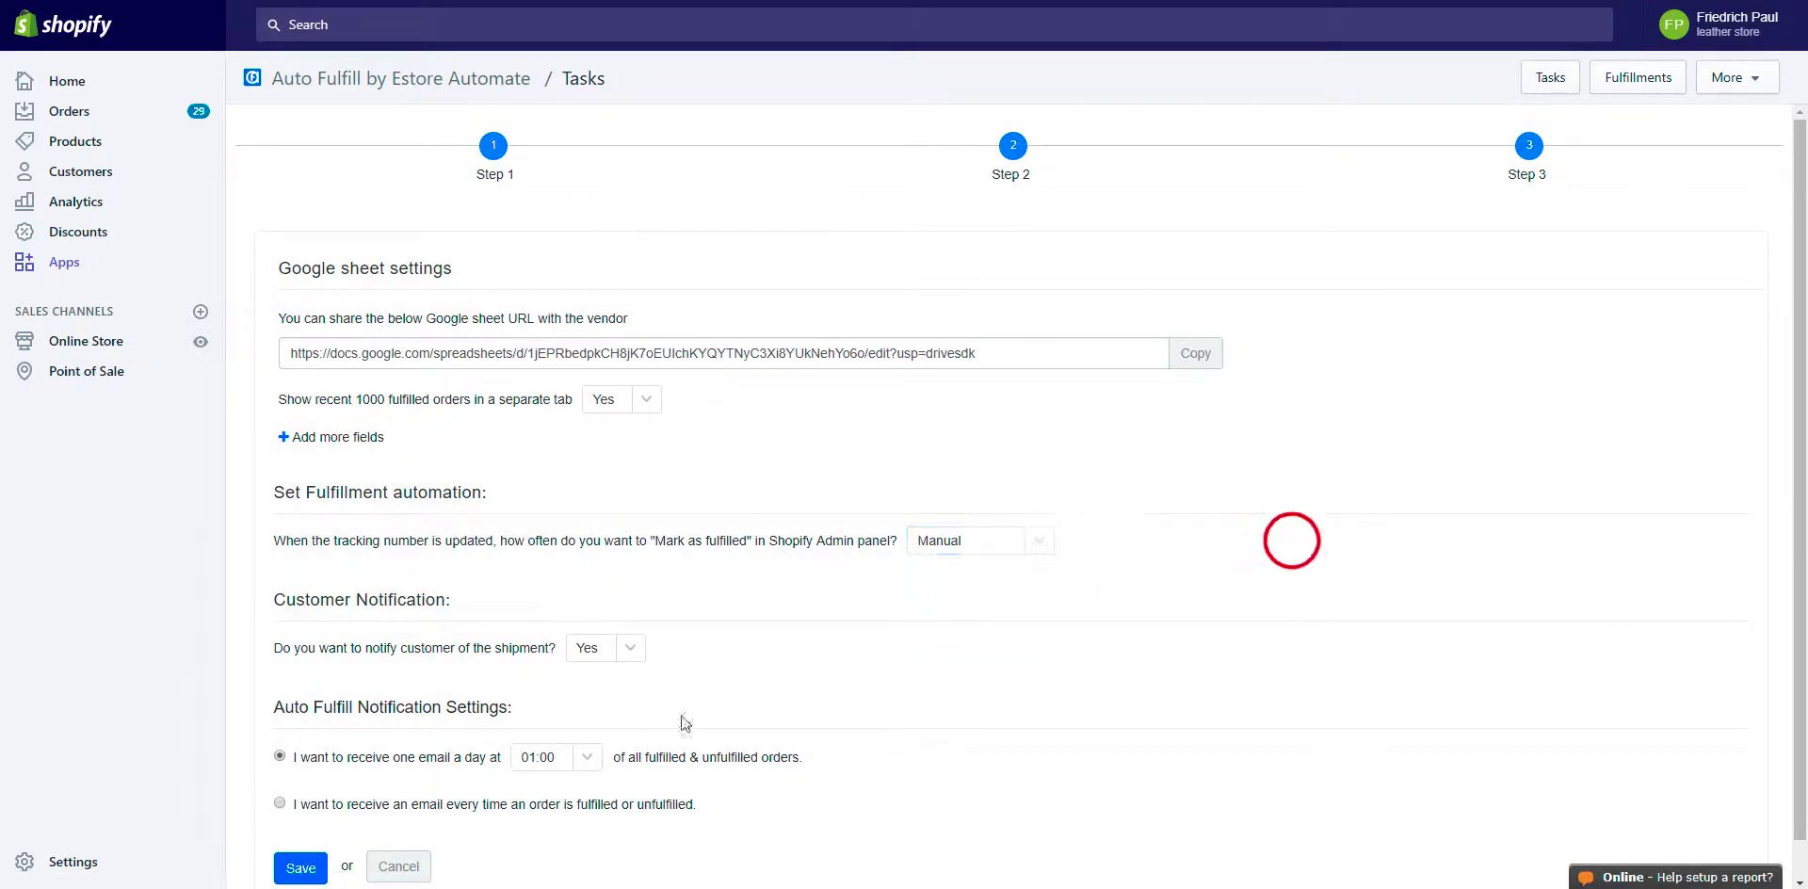
pyautogui.click(386, 861)
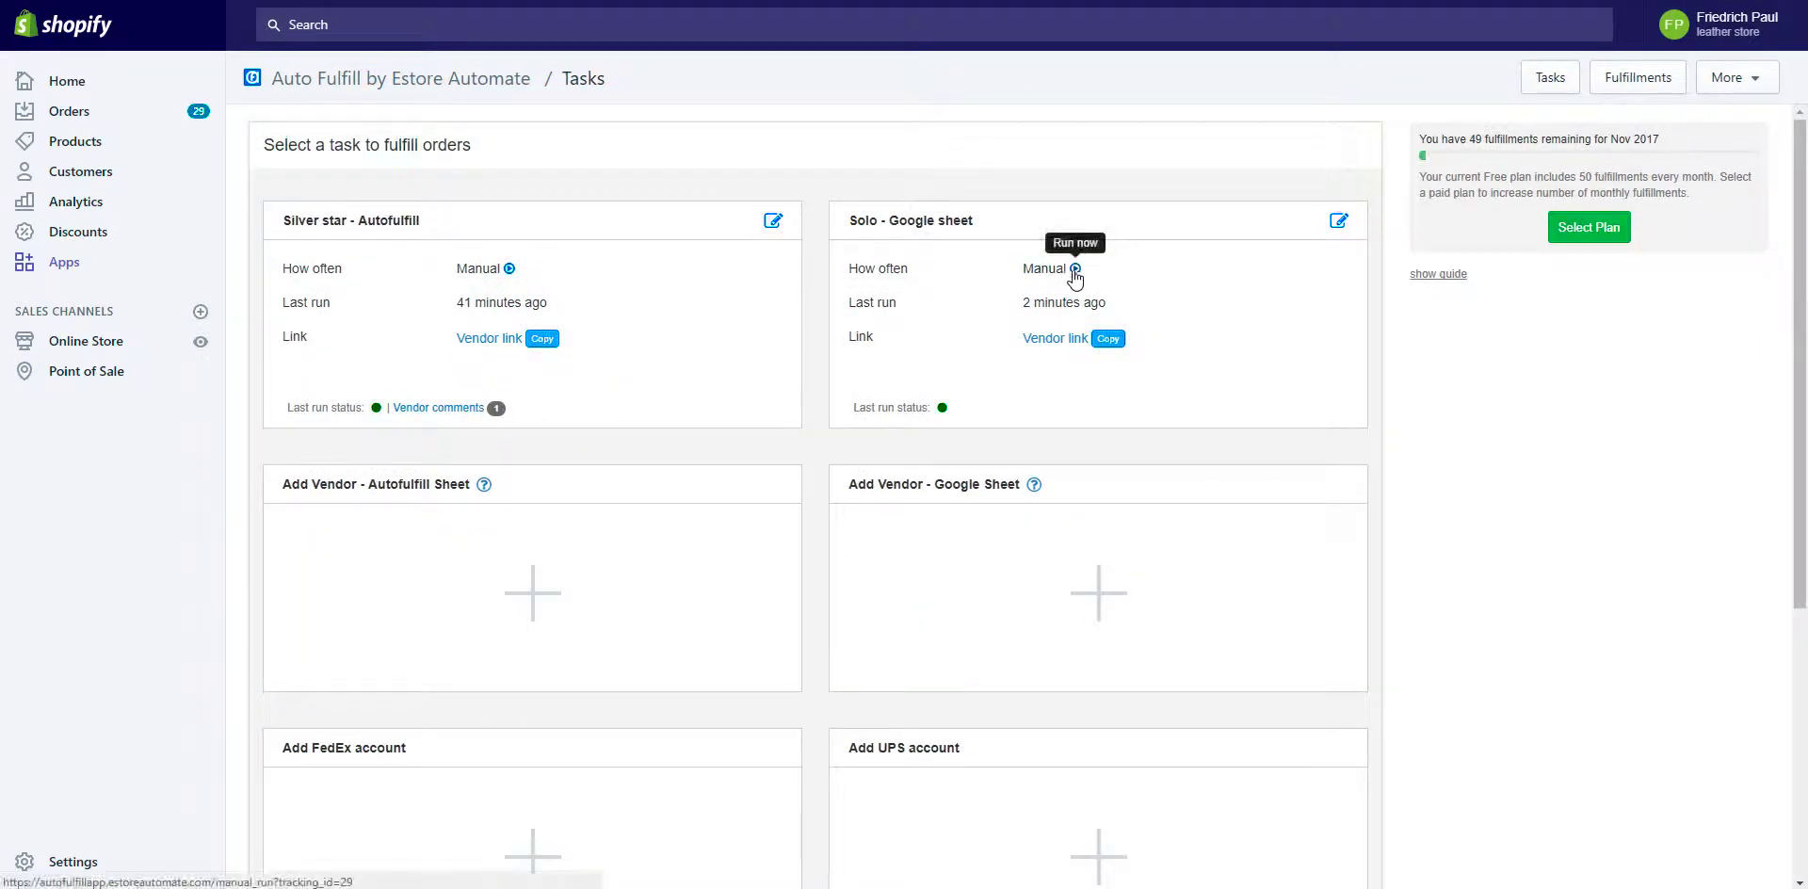
# - Run the Solo Google Sheet task manually and view the log of its fulfillment results
pyautogui.click(1075, 269)
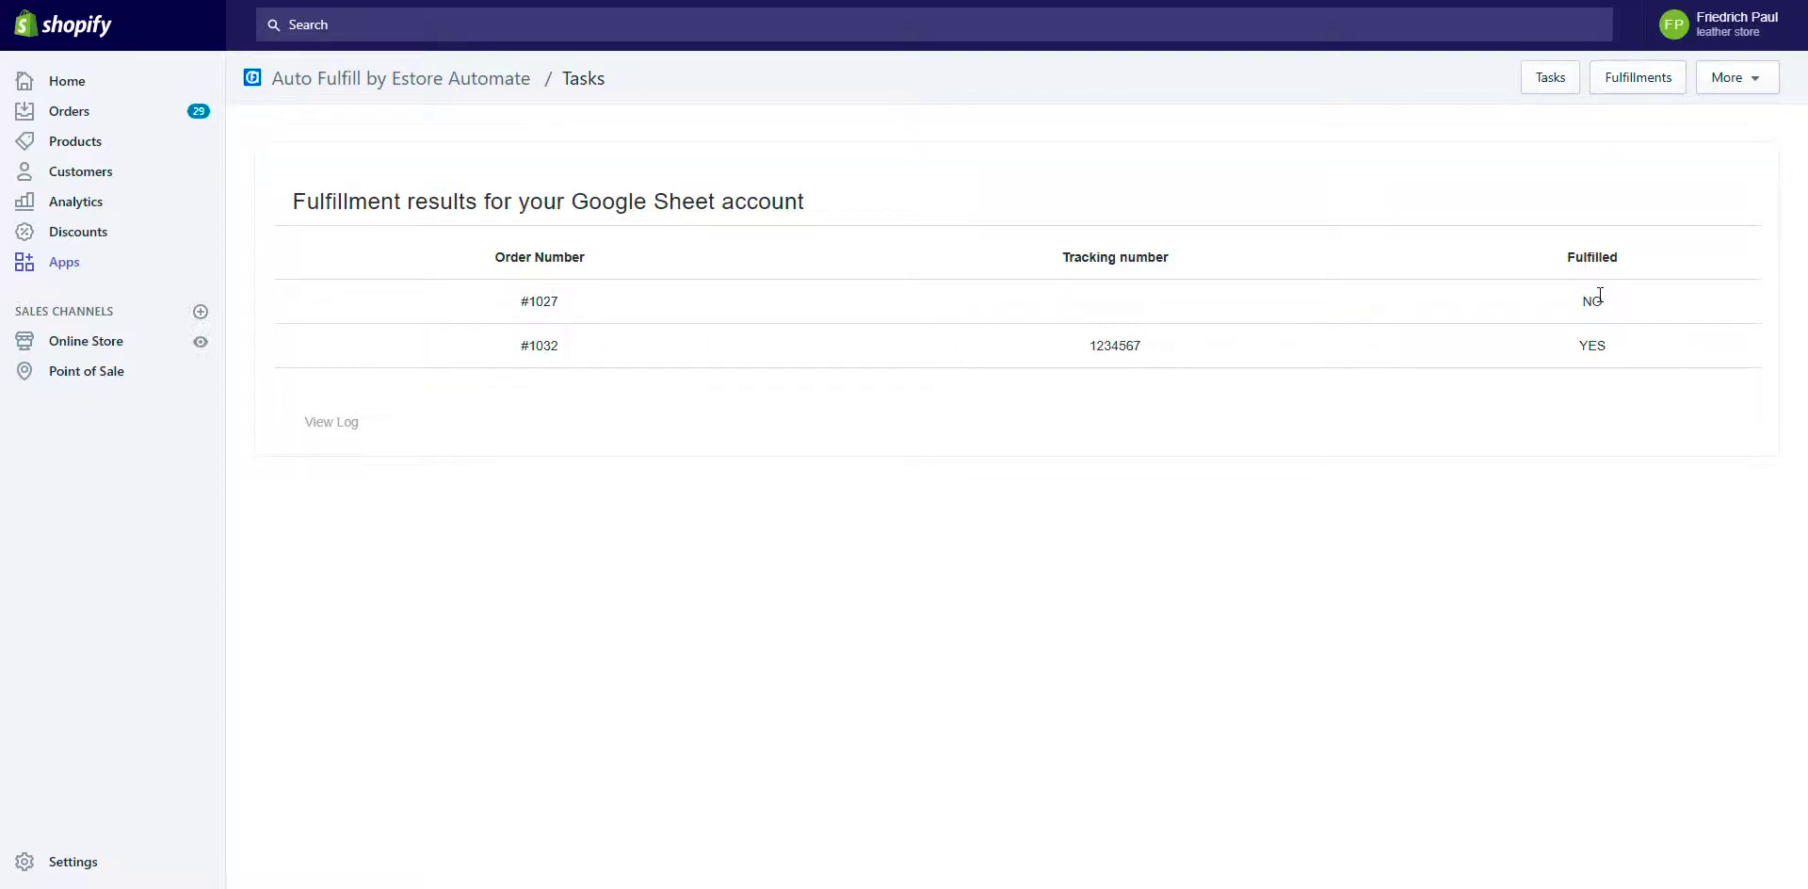
pyautogui.click(340, 420)
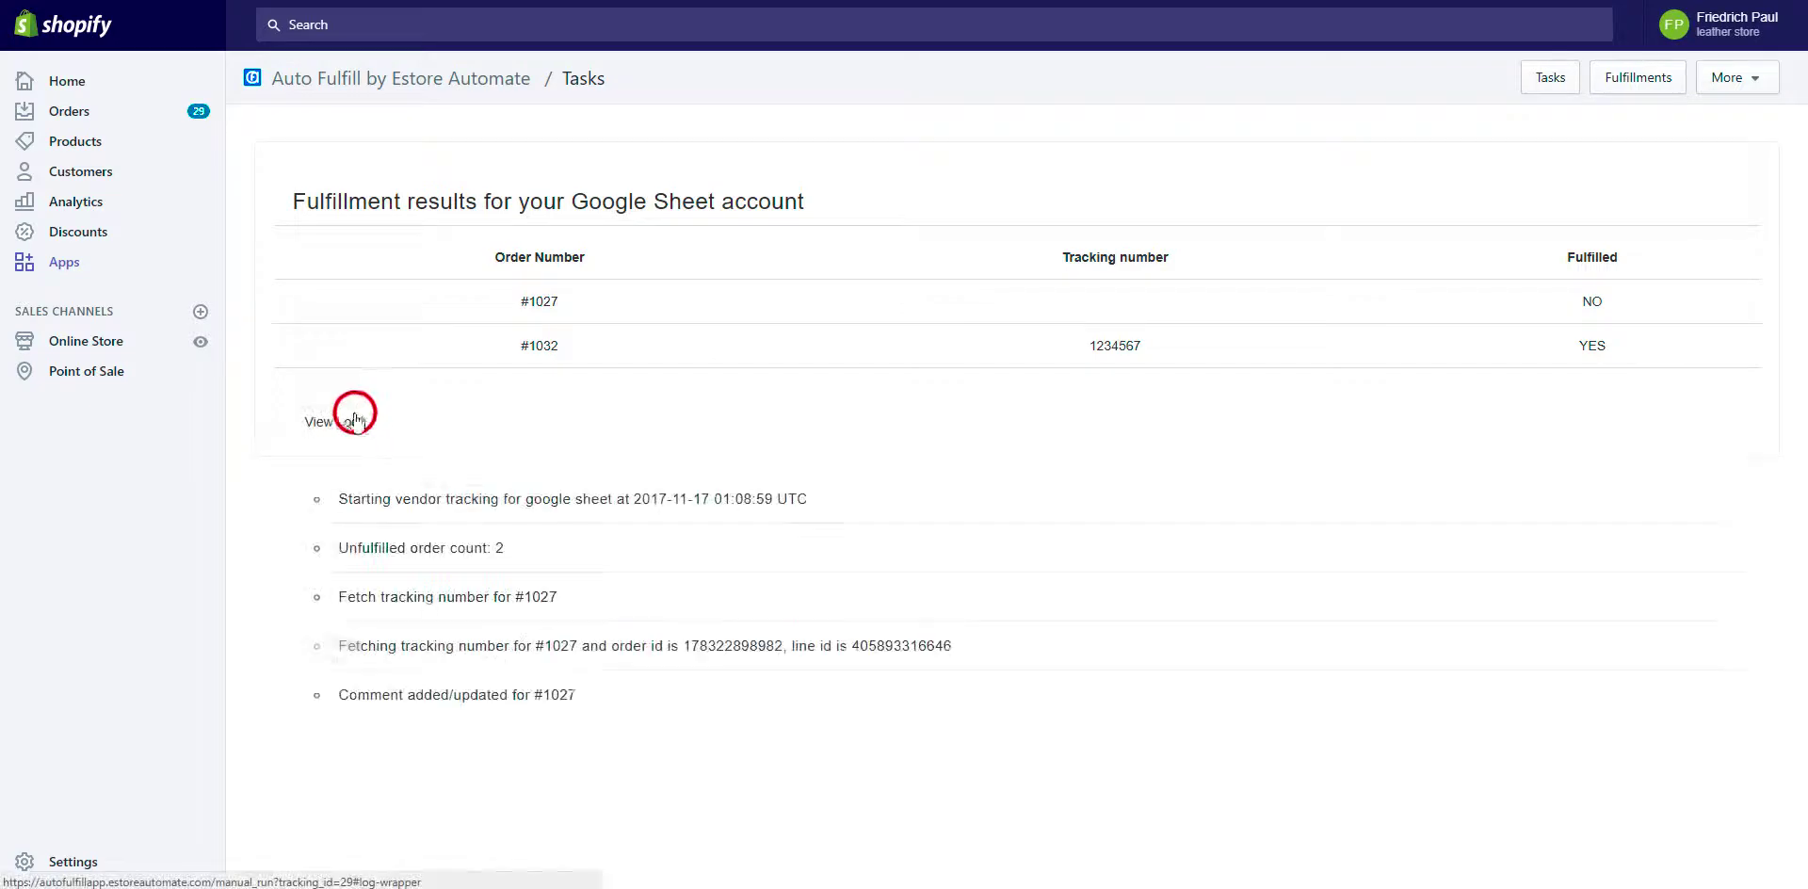
pyautogui.scroll(-2, 577, 565)
pyautogui.scroll(2, 581, 563)
pyautogui.click(332, 422)
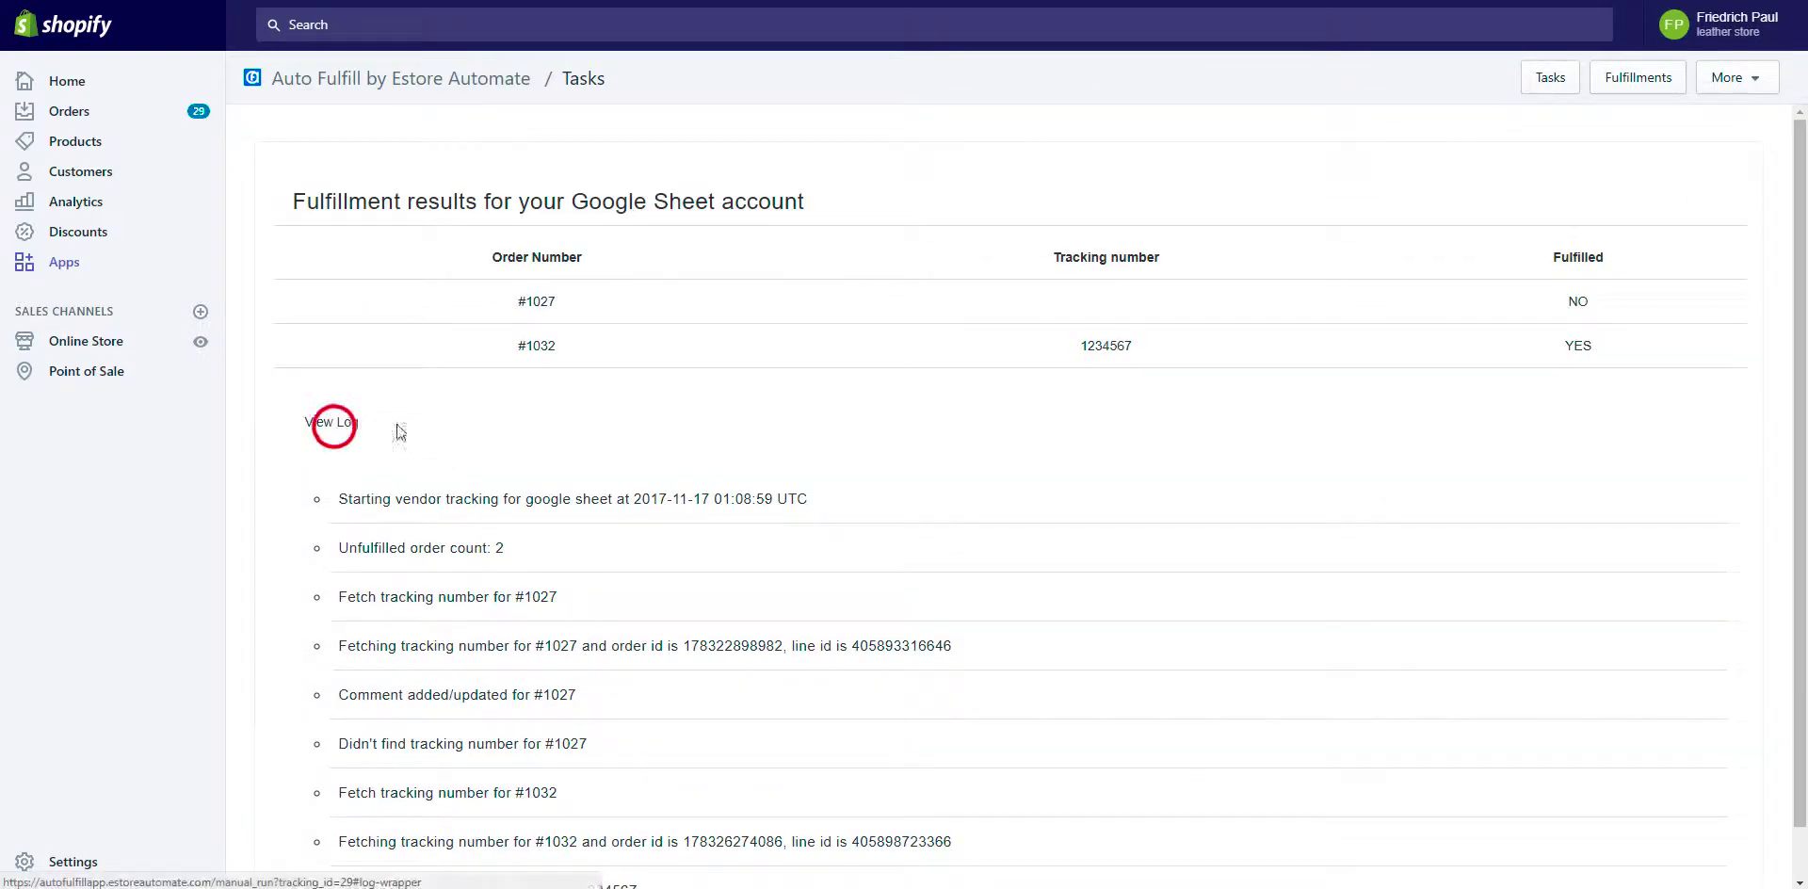
# - Check the Solo (Google Sheet) entry in the list of all fulfillments
pyautogui.click(1615, 81)
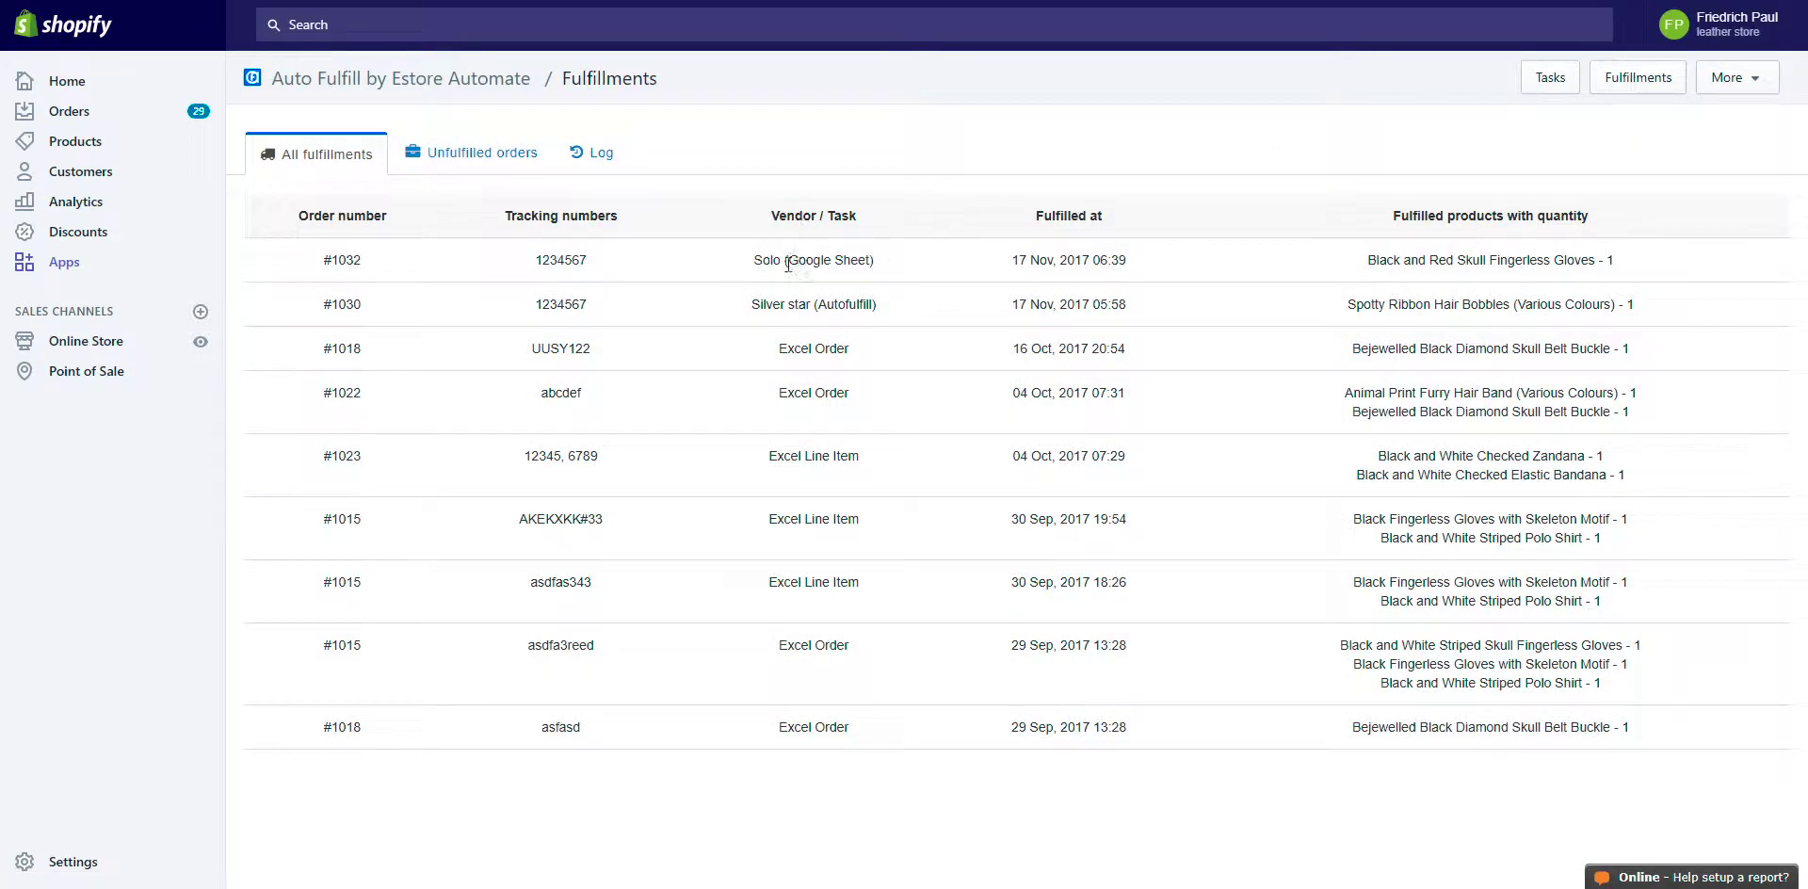
pyautogui.moveTo(814, 261); pyautogui.dragTo(876, 262)
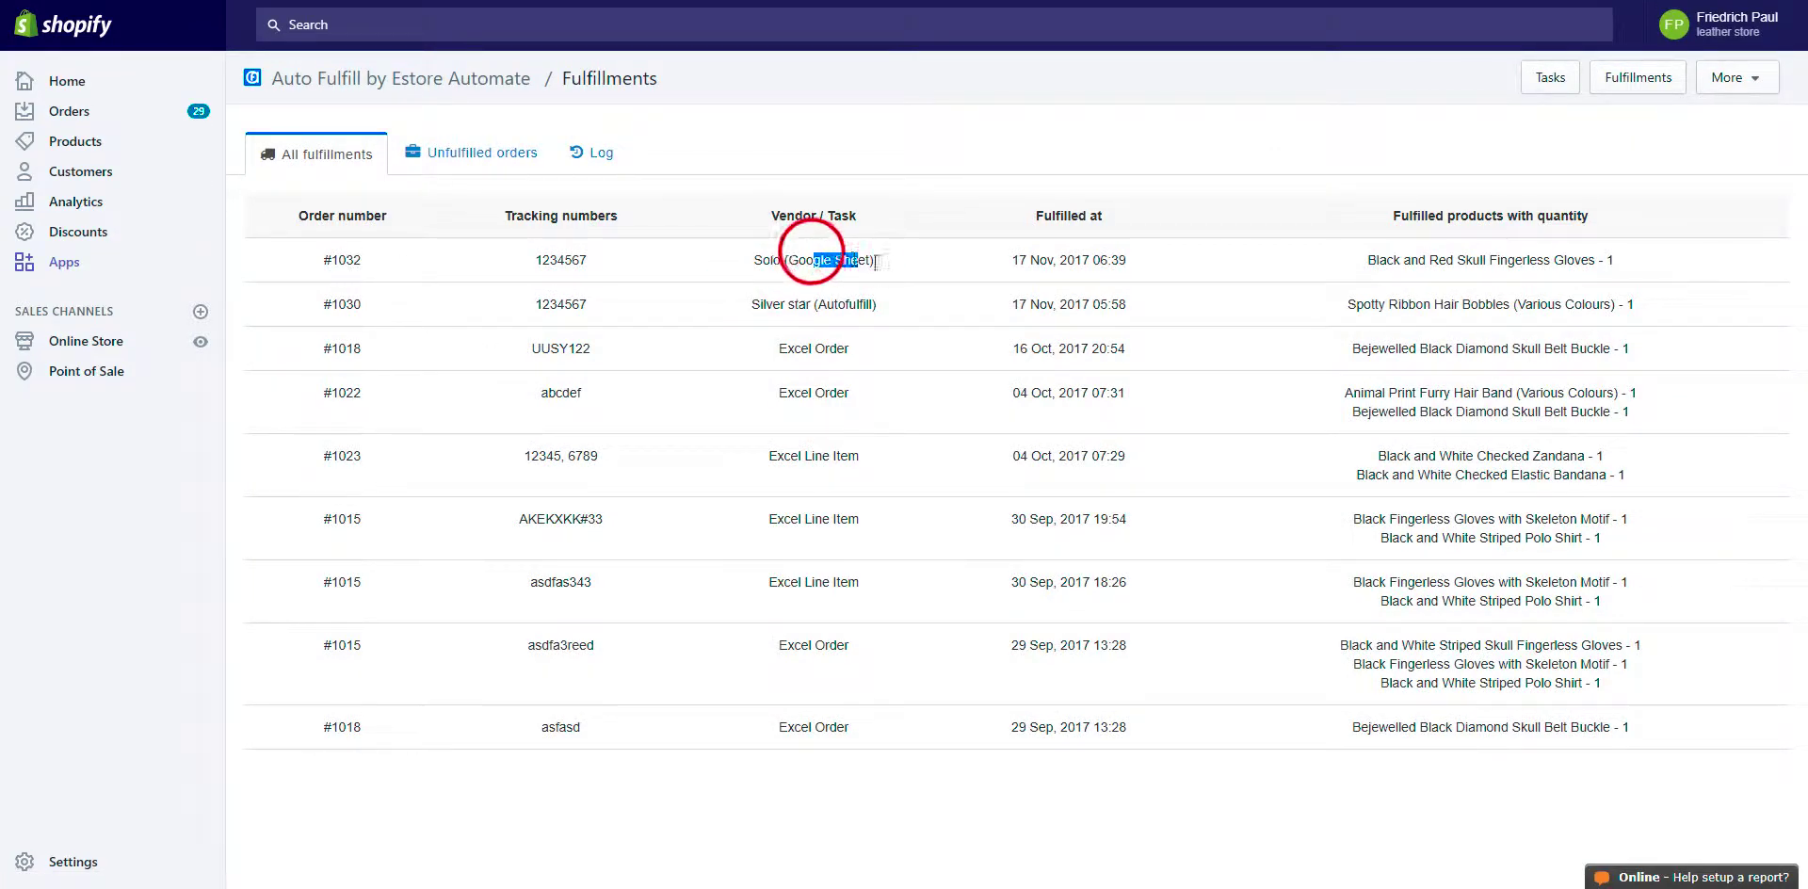
pyautogui.click(874, 262)
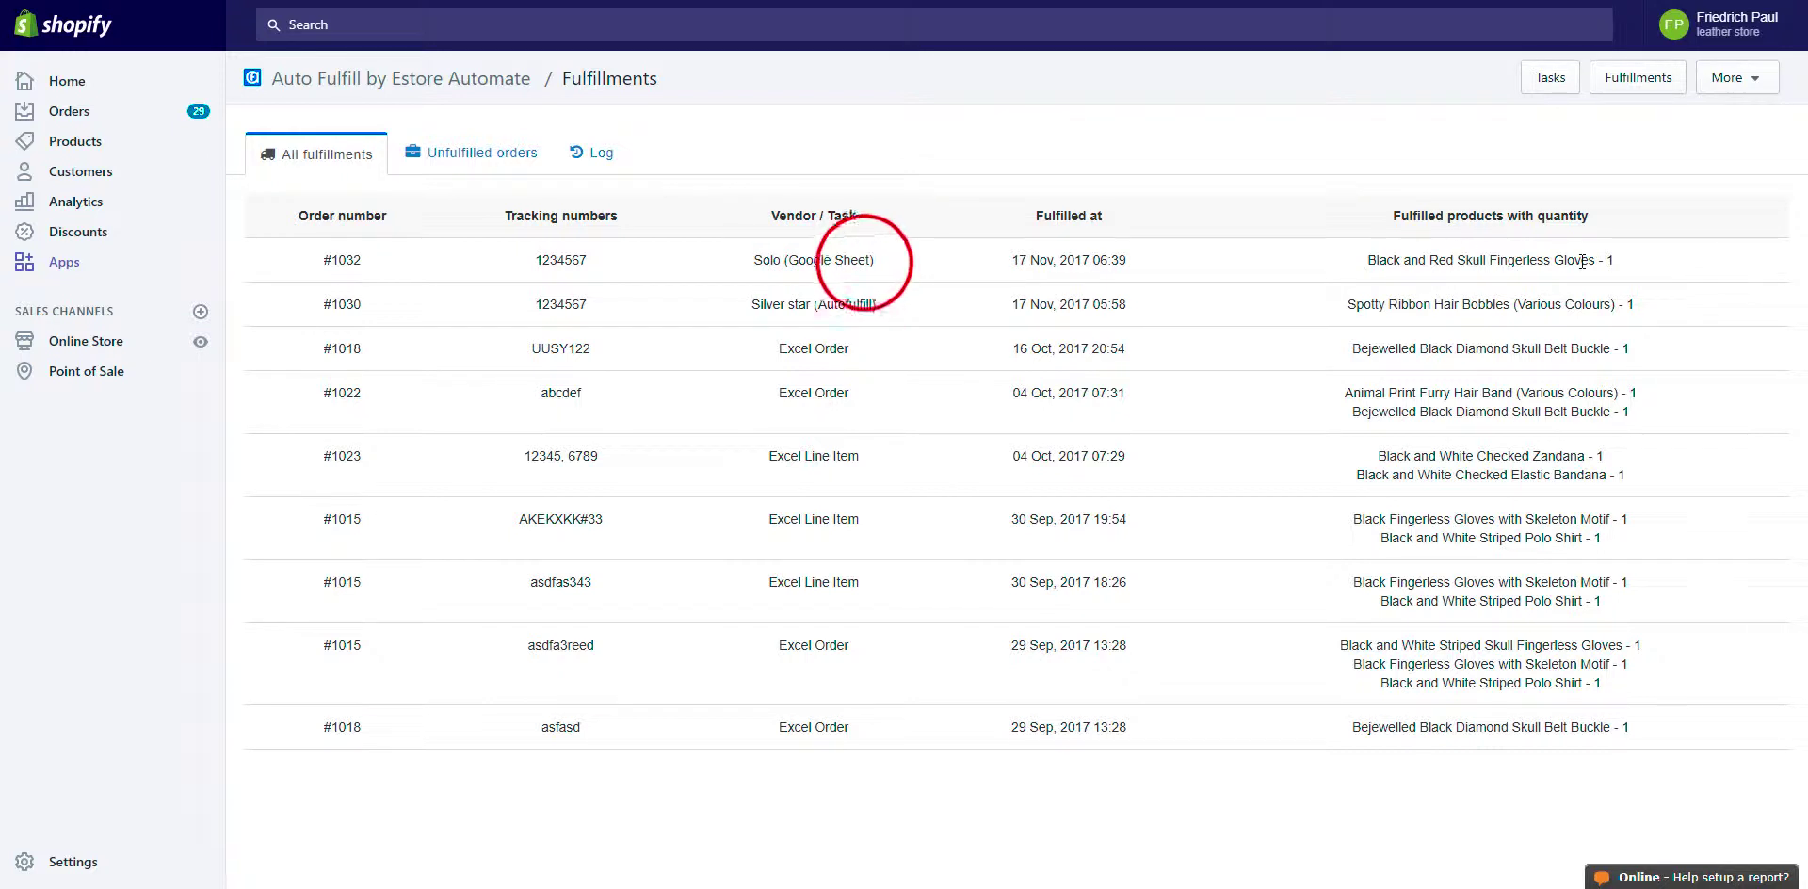
# - Return to the task list, read the vendor comments on the Solo task, and close them
pyautogui.click(1529, 81)
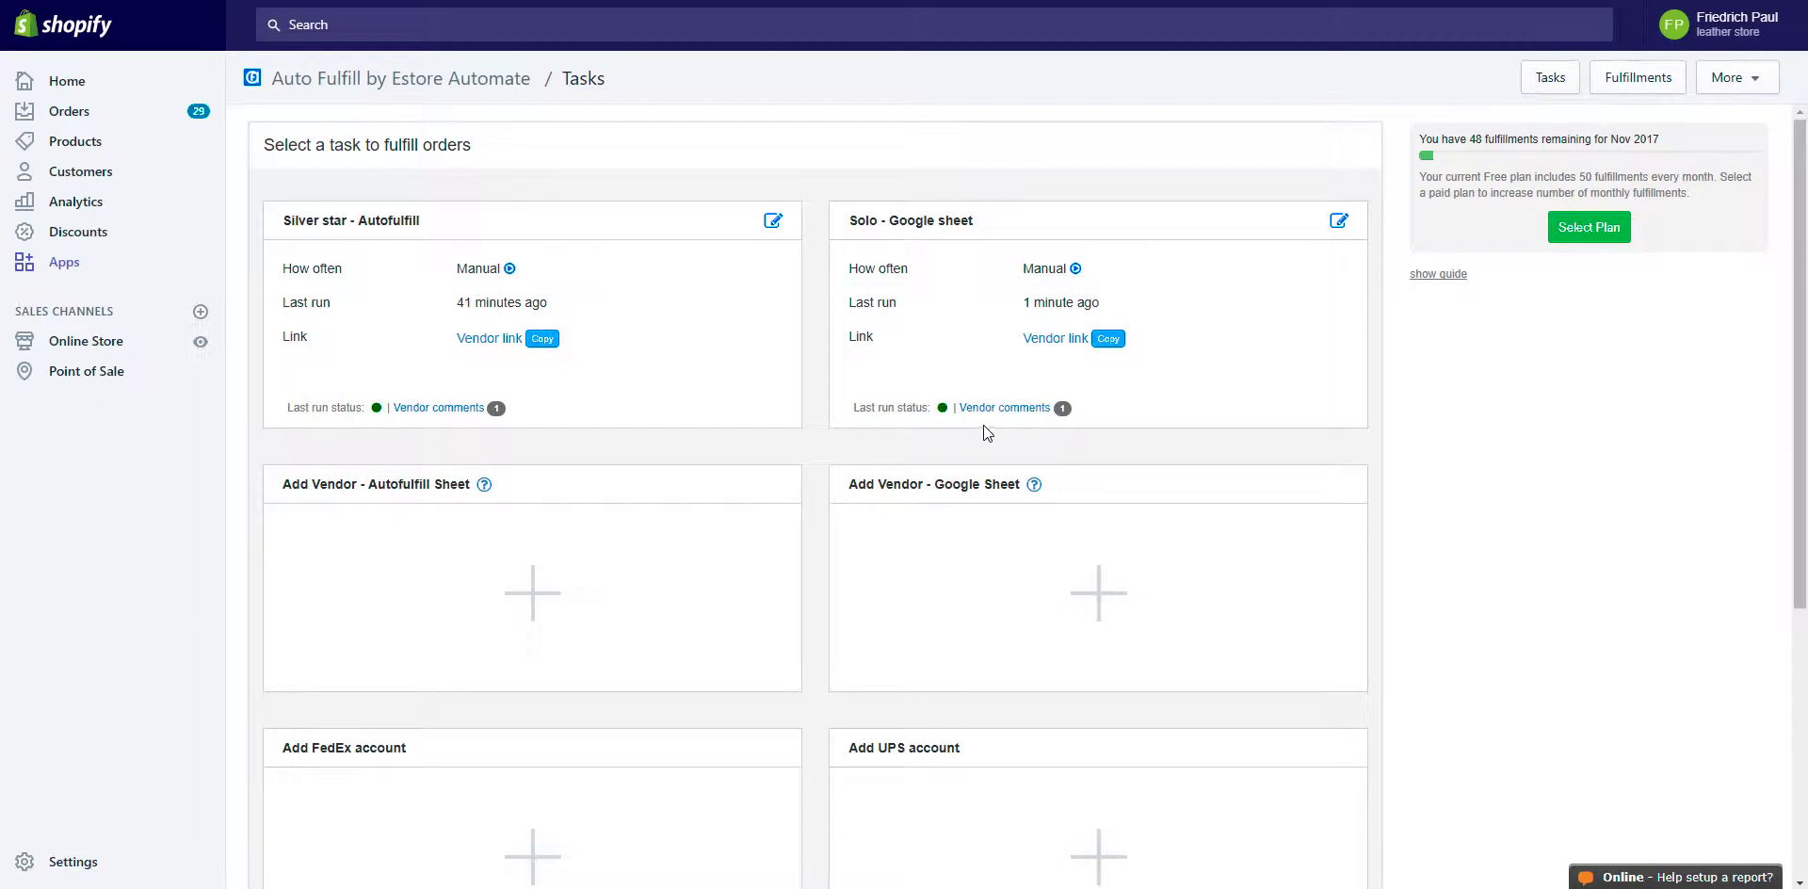
pyautogui.click(1027, 407)
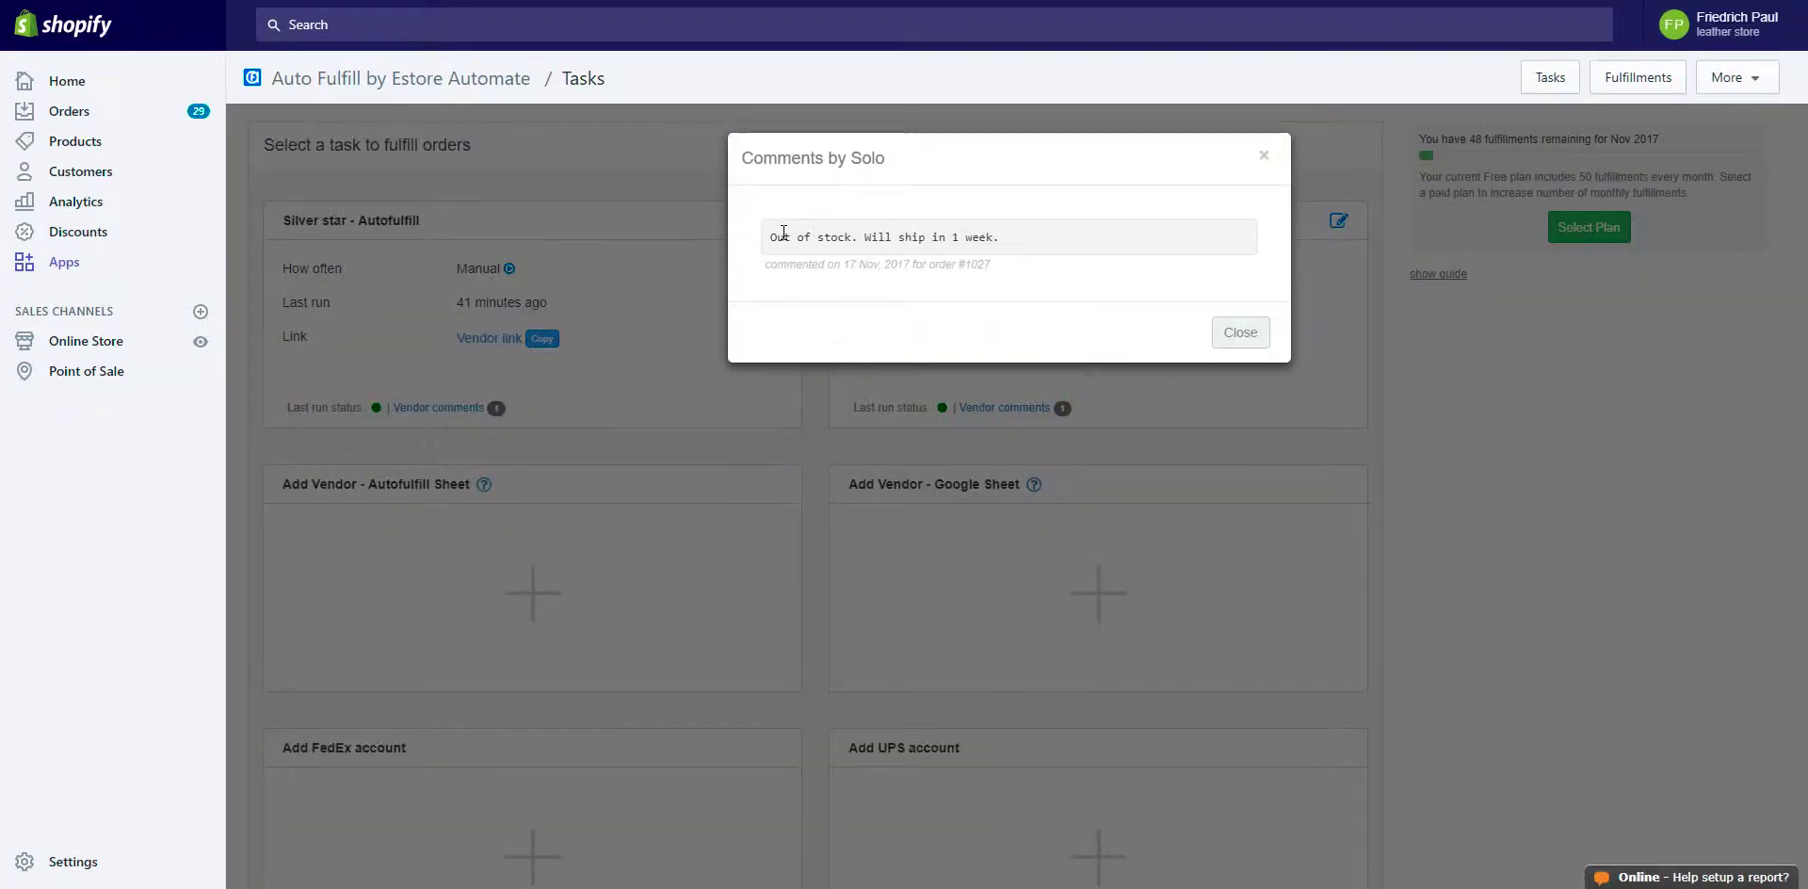
pyautogui.click(994, 267)
pyautogui.click(1264, 333)
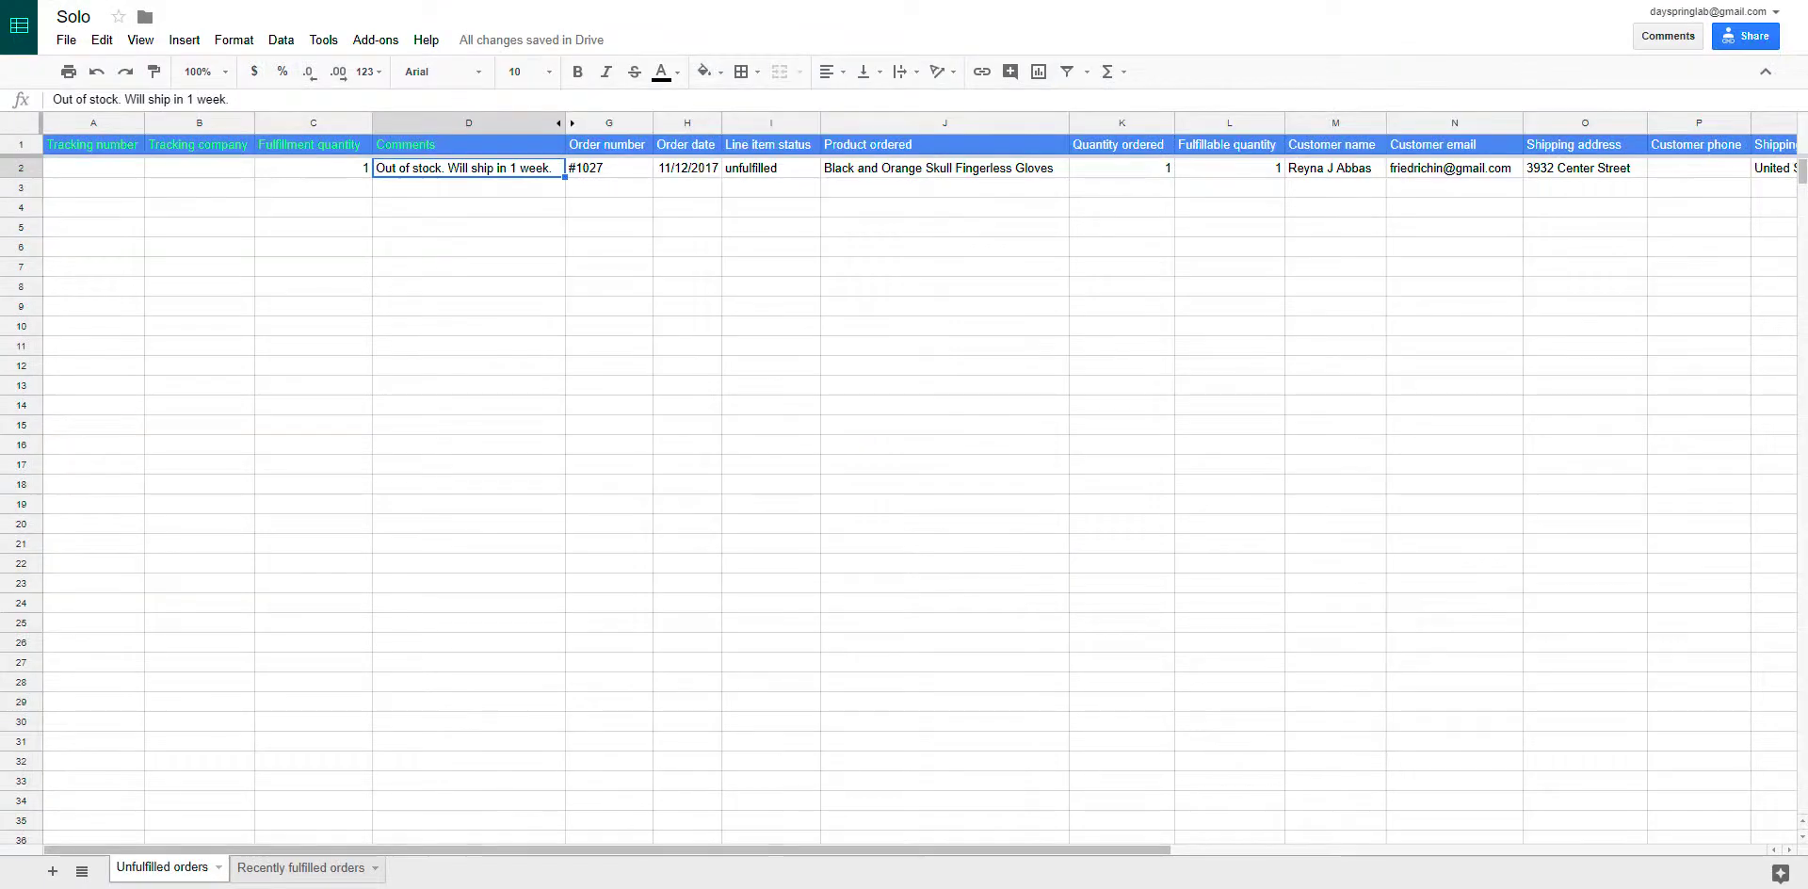
# - Switch to the Solo vendor spreadsheet and examine the order and comment in row 2 of the unfulfilled orders
pyautogui.click(275, 400)
pyautogui.click(489, 170)
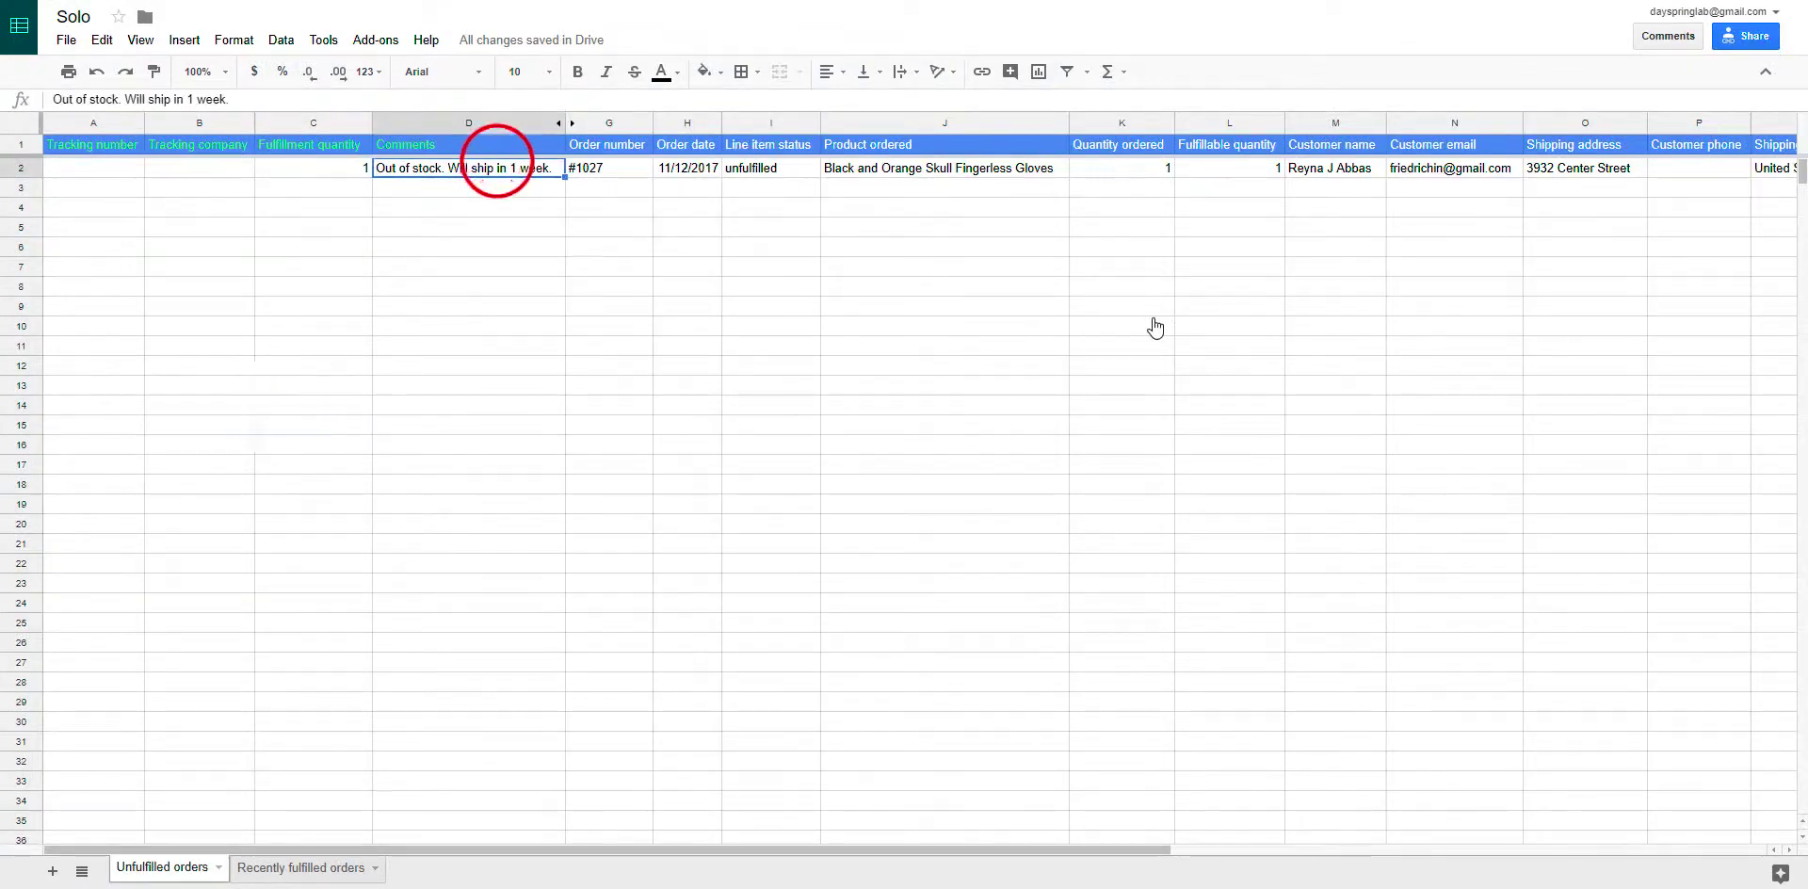
pyautogui.press('Left')
pyautogui.press('Left')
pyautogui.press('Right')
pyautogui.press('Right')
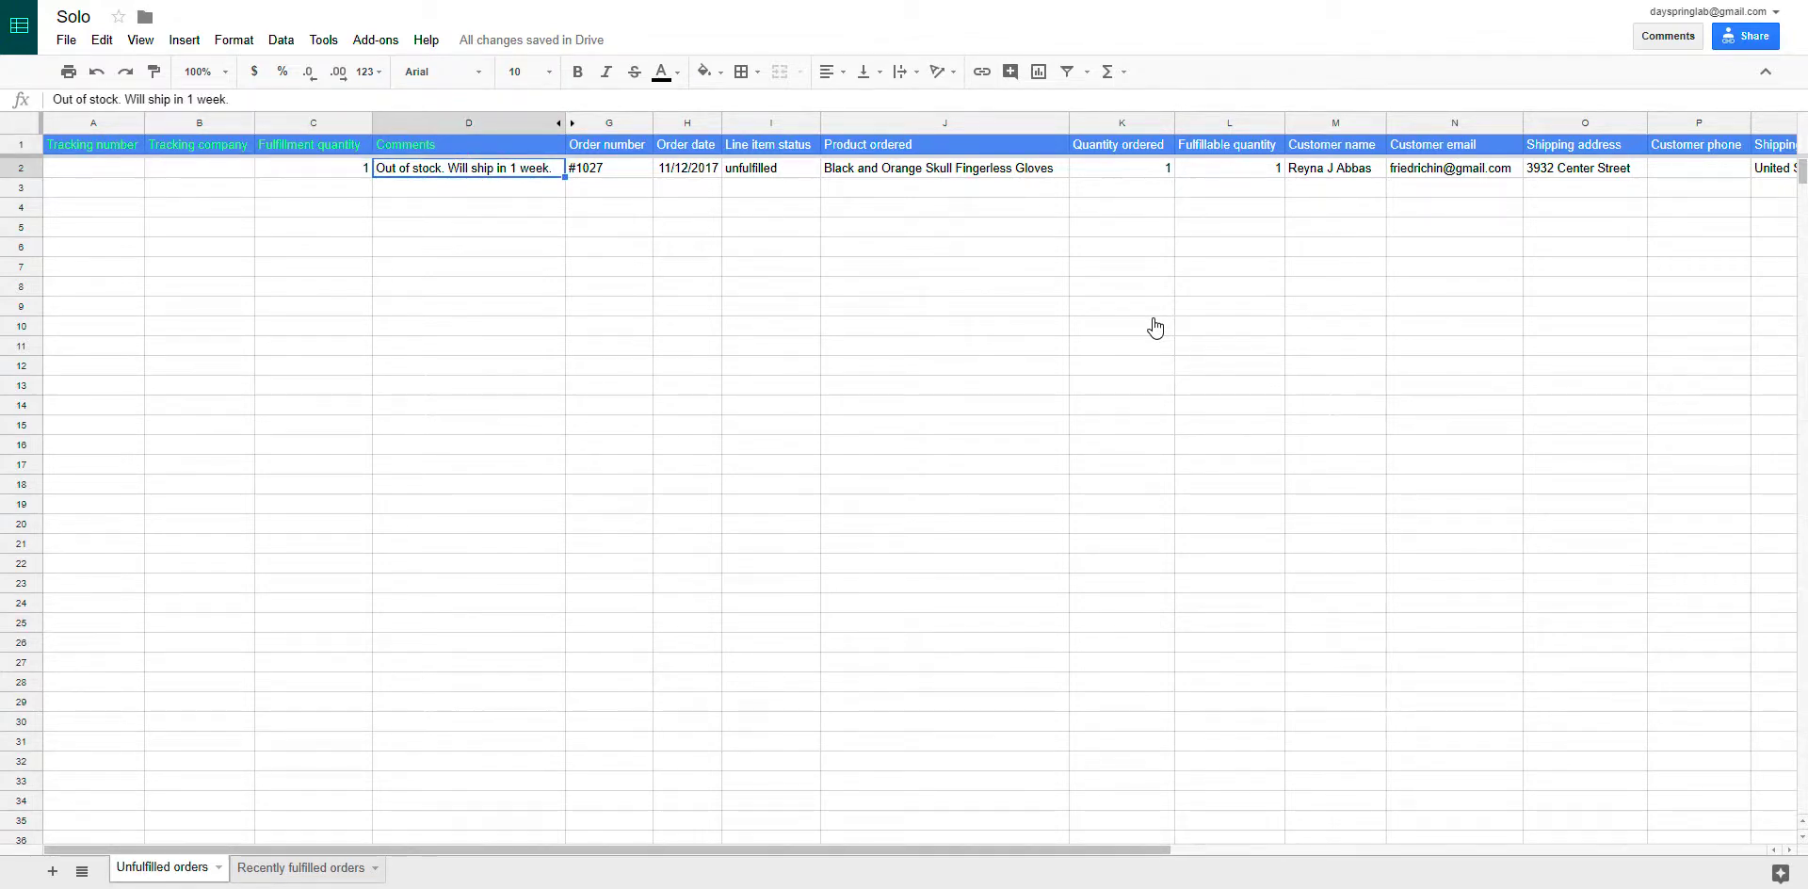
pyautogui.press('Up')
pyautogui.press('Down')
pyautogui.press('Up')
pyautogui.press('Down')
pyautogui.press('Up')
pyautogui.press('Up')
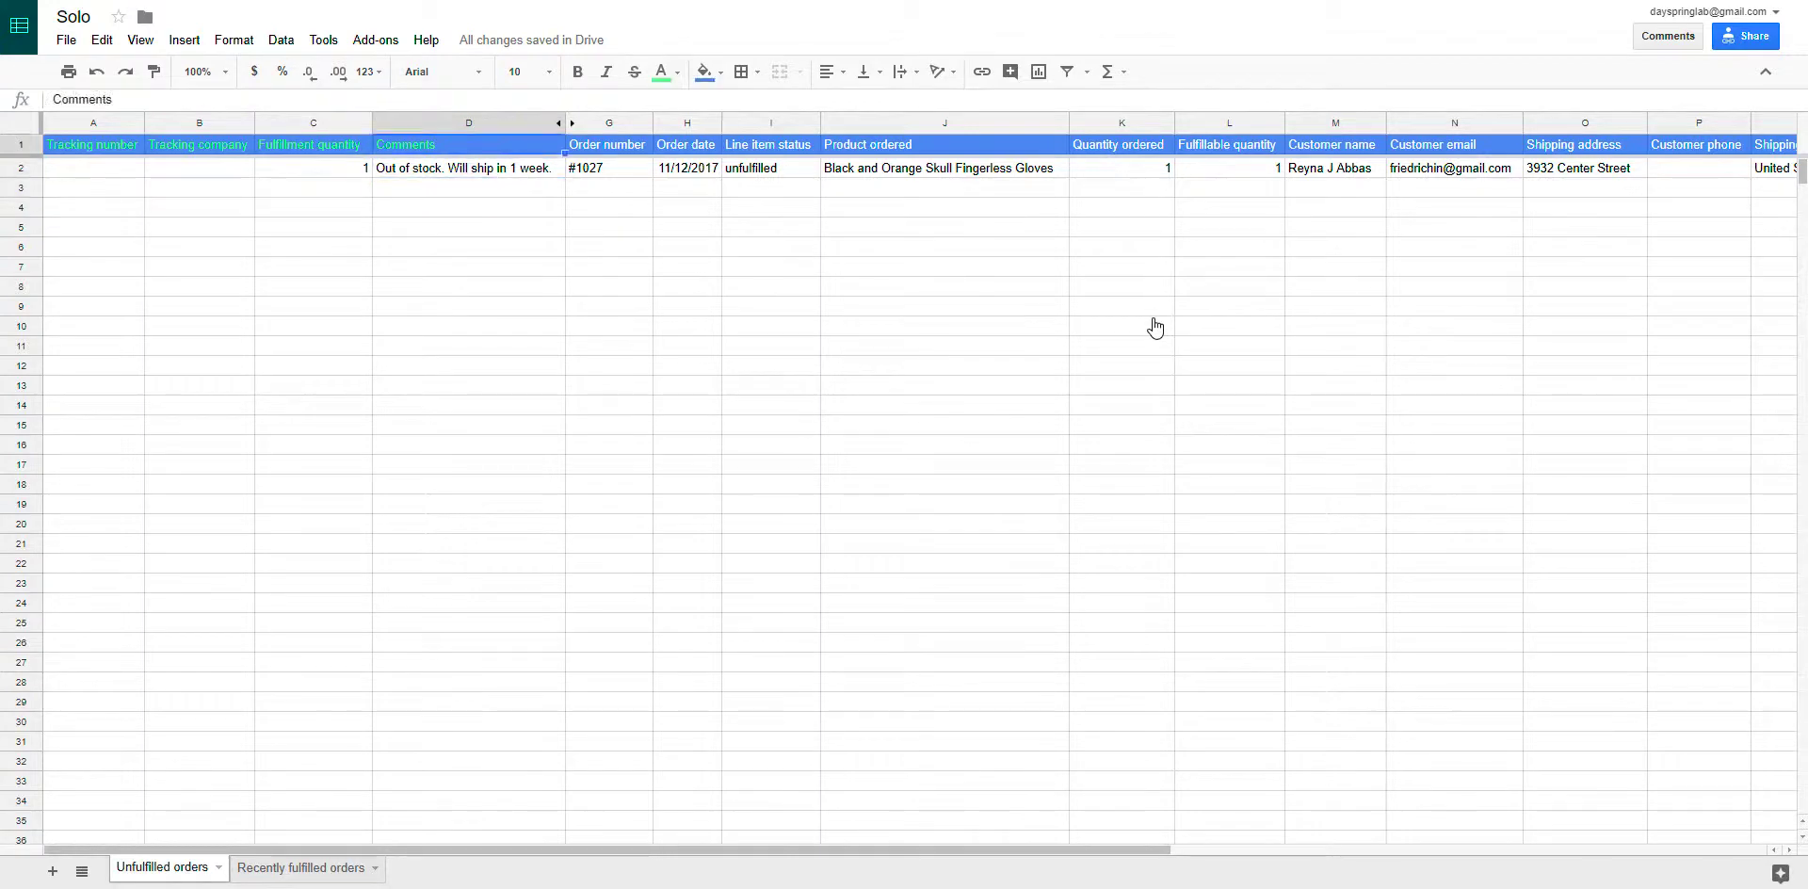
pyautogui.press('Down')
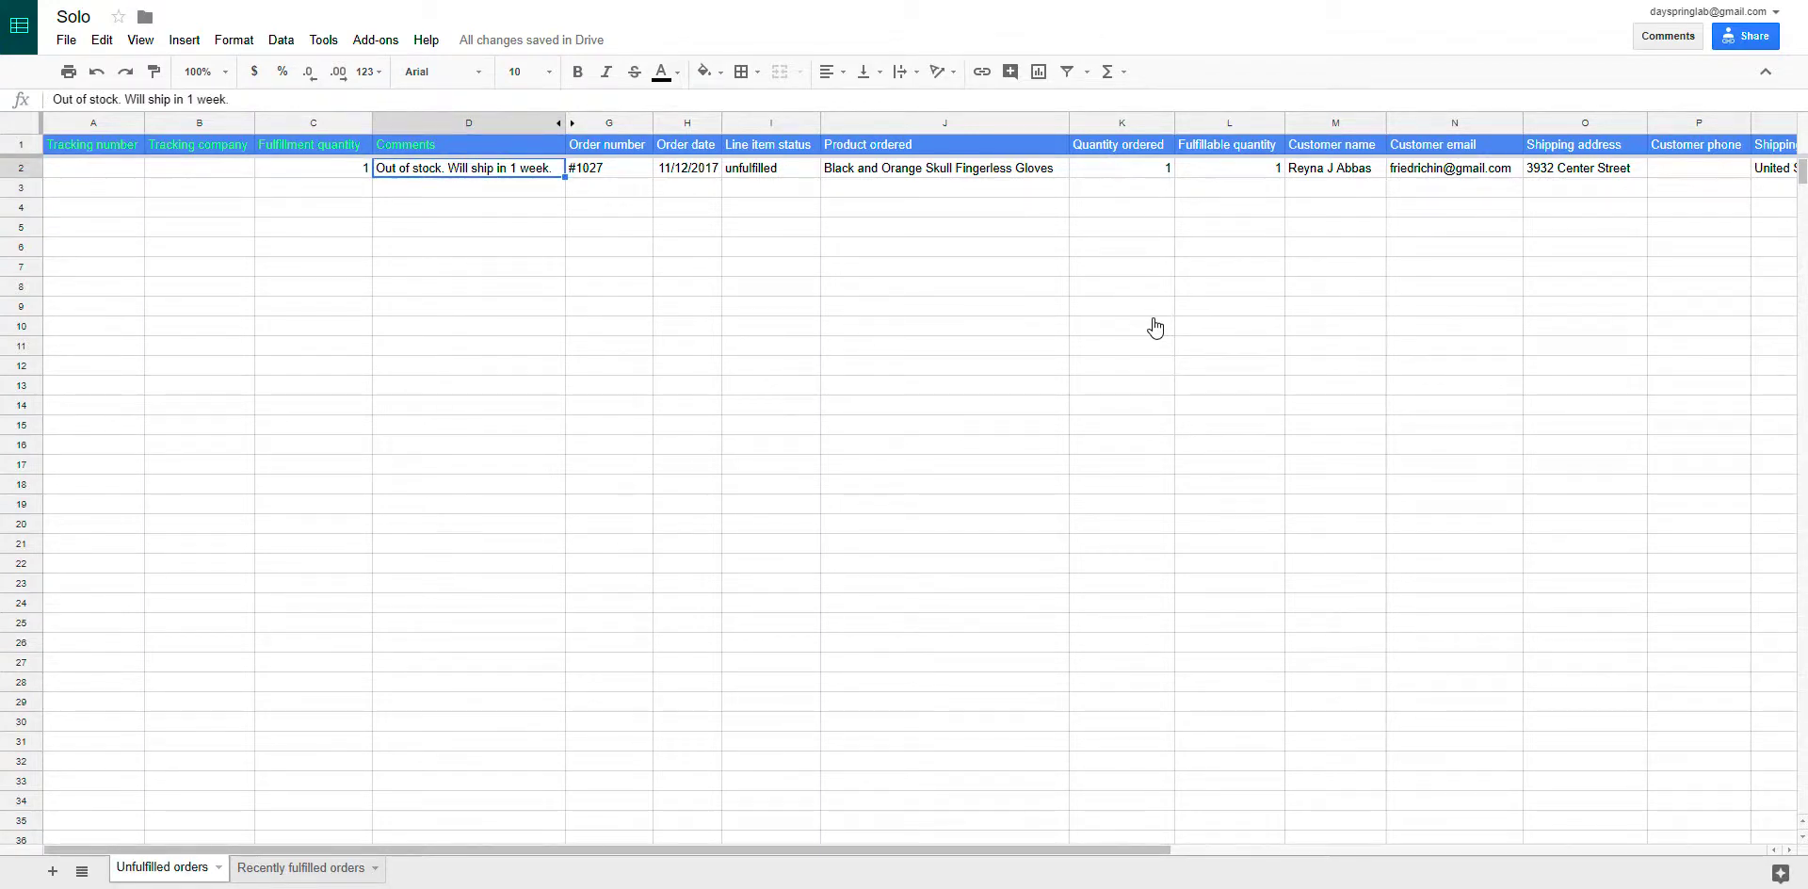
pyautogui.press('Up')
pyautogui.press('Down')
pyautogui.press('Down')
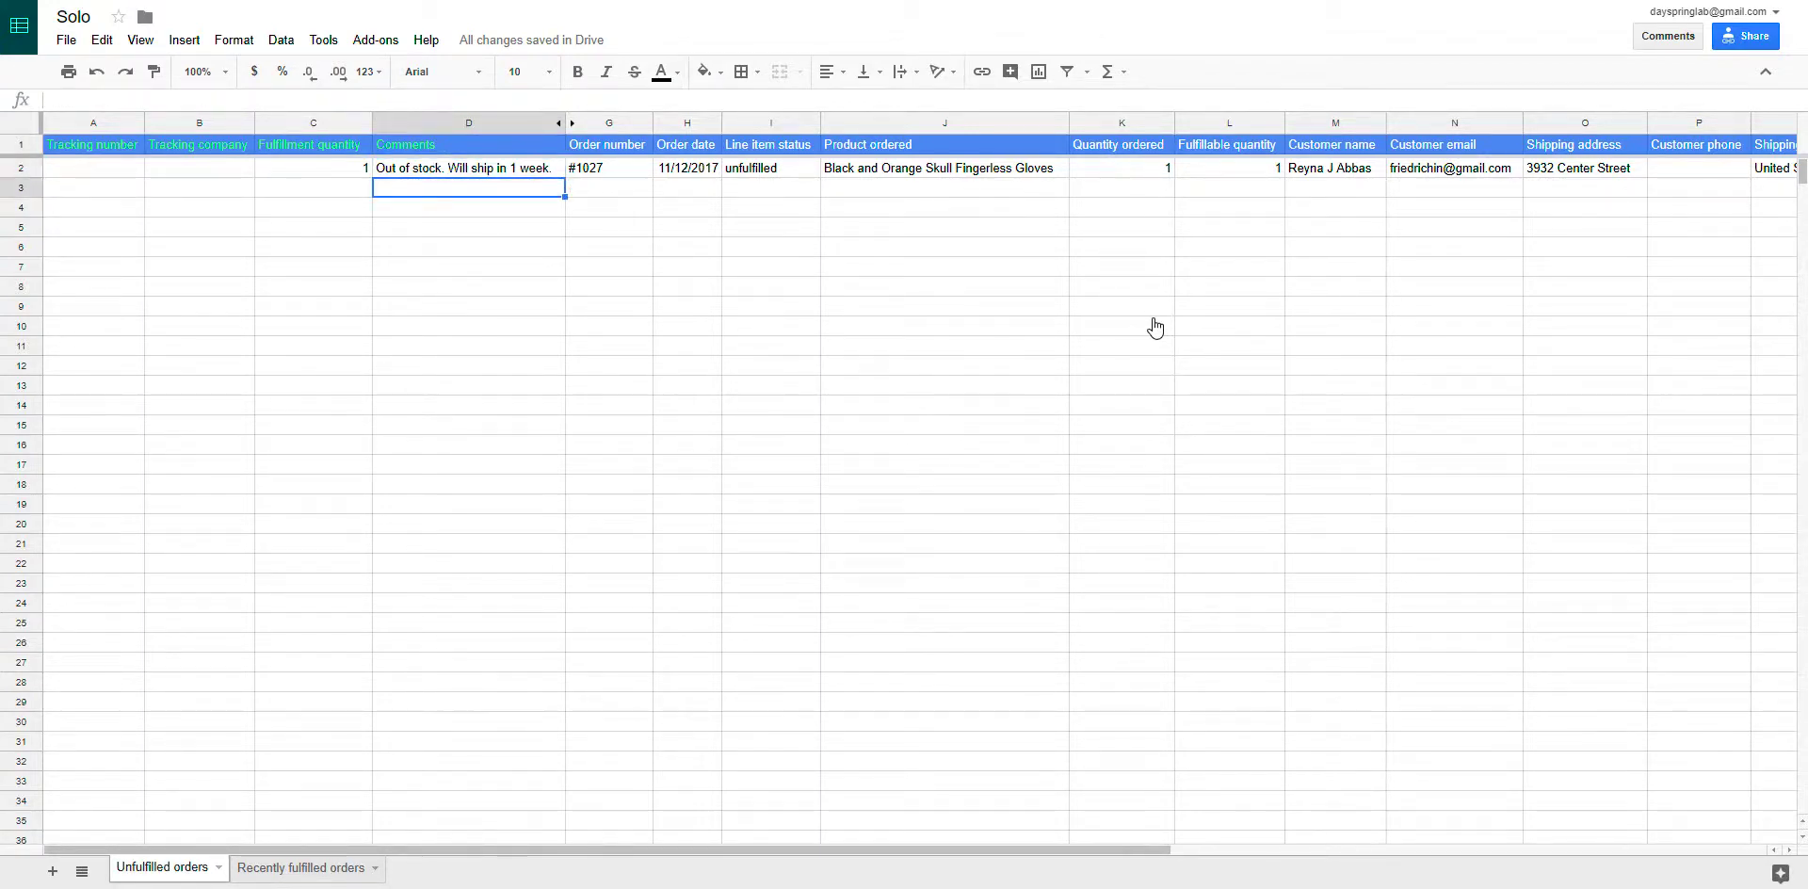
pyautogui.press('Up')
pyautogui.press('Up')
pyautogui.press('Down')
pyautogui.press('Up')
pyautogui.press('Down')
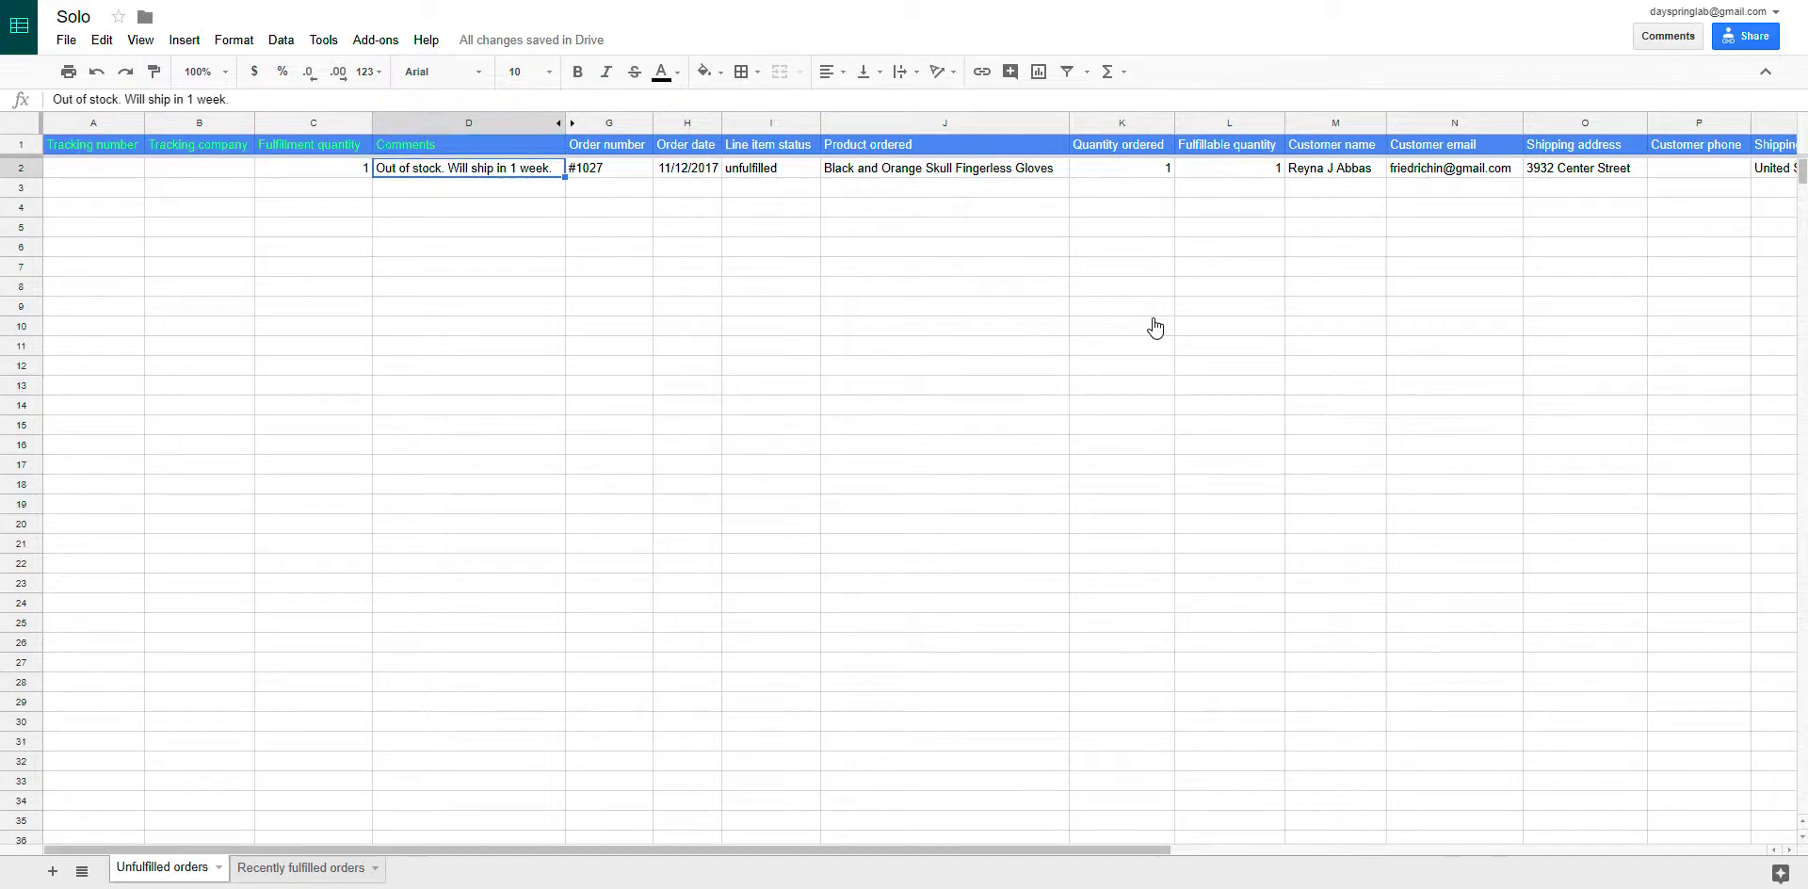
pyautogui.press('Down')
pyautogui.press('Down')
pyautogui.press('Up')
pyautogui.press('Up')
pyautogui.press('Up')
pyautogui.press('Down')
pyautogui.press('Down')
pyautogui.press('Up')
pyautogui.press('Up')
pyautogui.press('Down')
# - Examine the tracking number, product, quantity and fulfilled date in the recently fulfilled orders sheet, and return to the unfulfilled orders
pyautogui.click(302, 866)
pyautogui.click(104, 169)
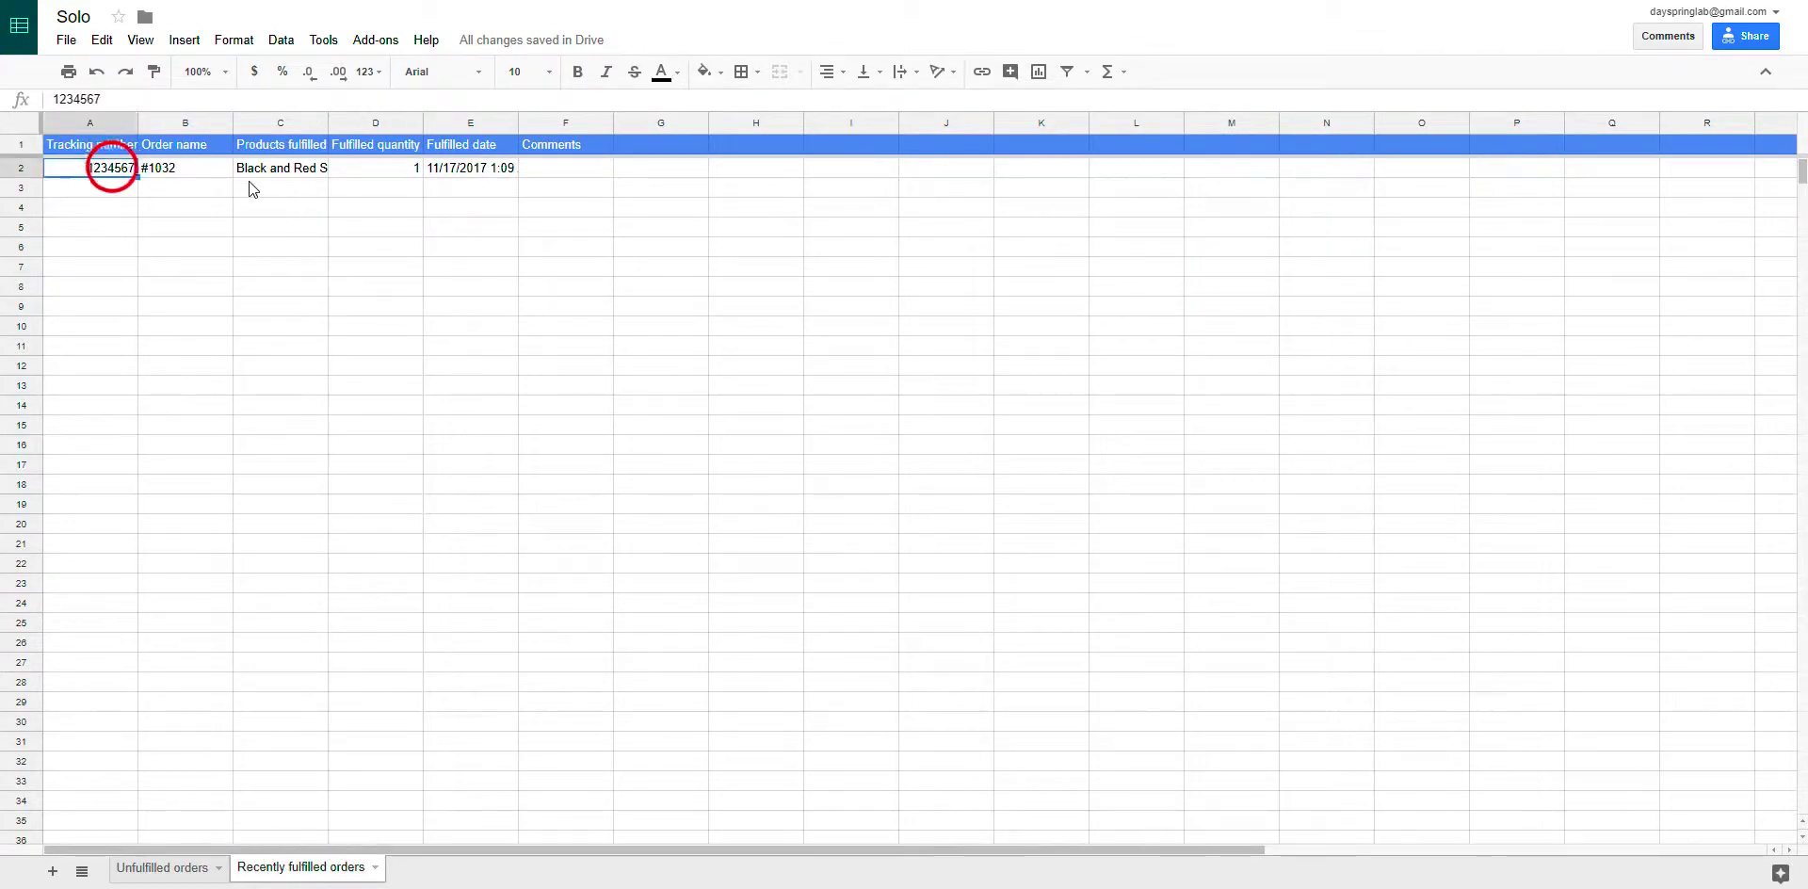
pyautogui.click(280, 170)
pyautogui.click(421, 175)
pyautogui.click(487, 173)
pyautogui.click(339, 162)
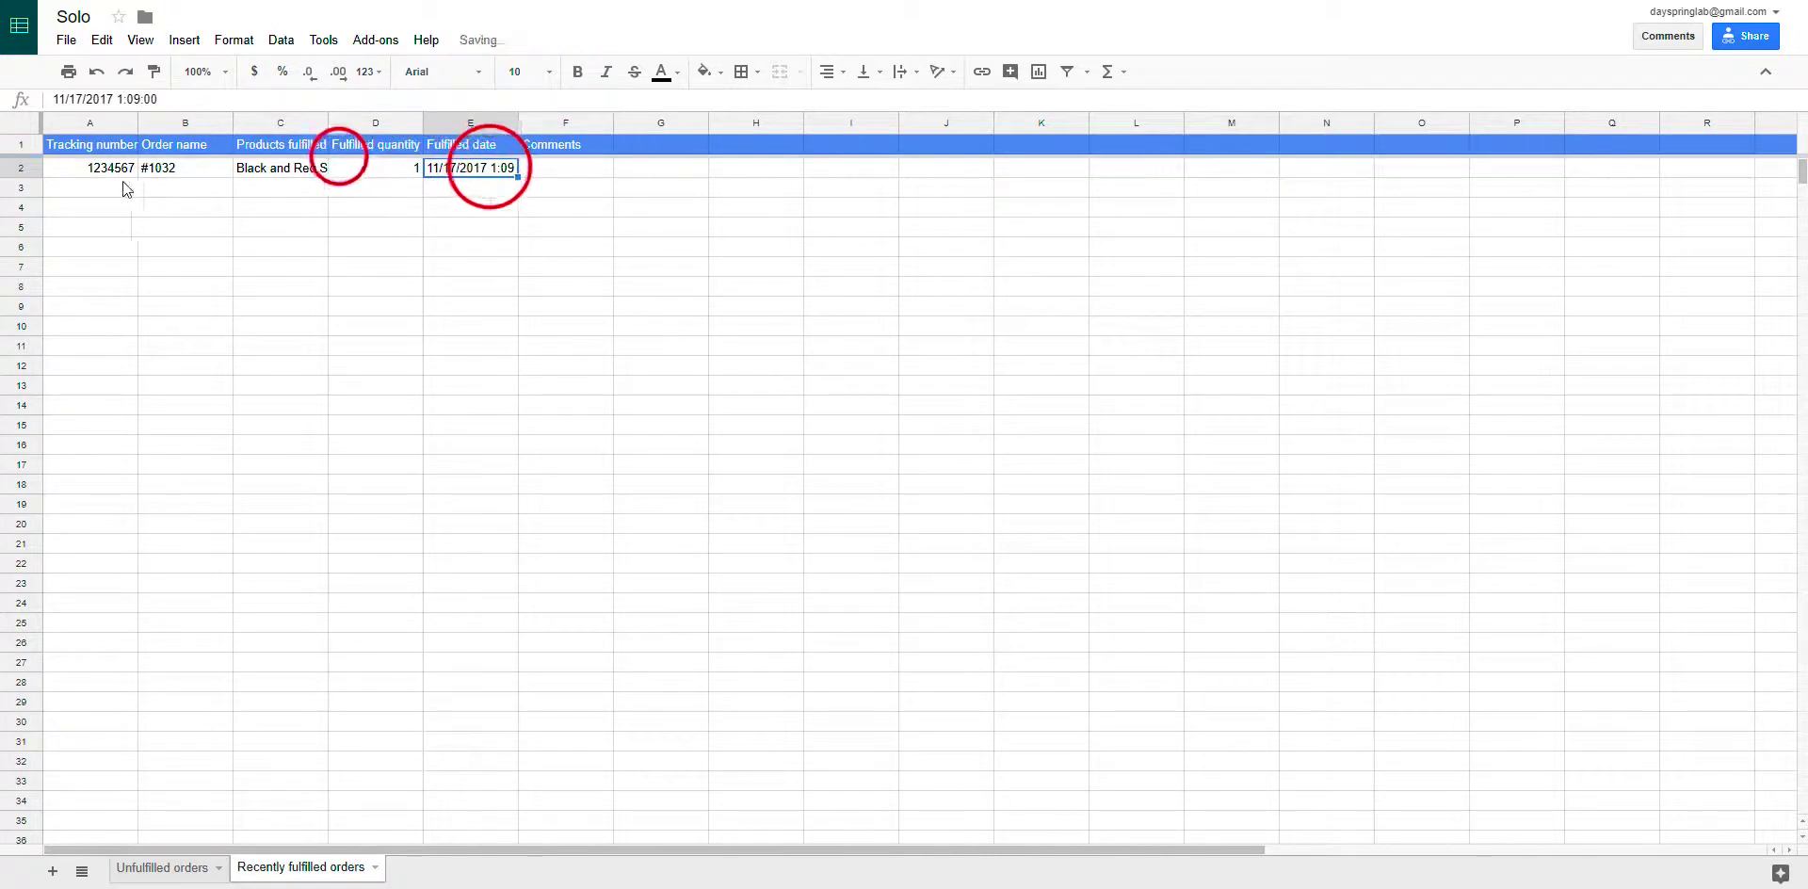
pyautogui.click(104, 177)
pyautogui.click(162, 867)
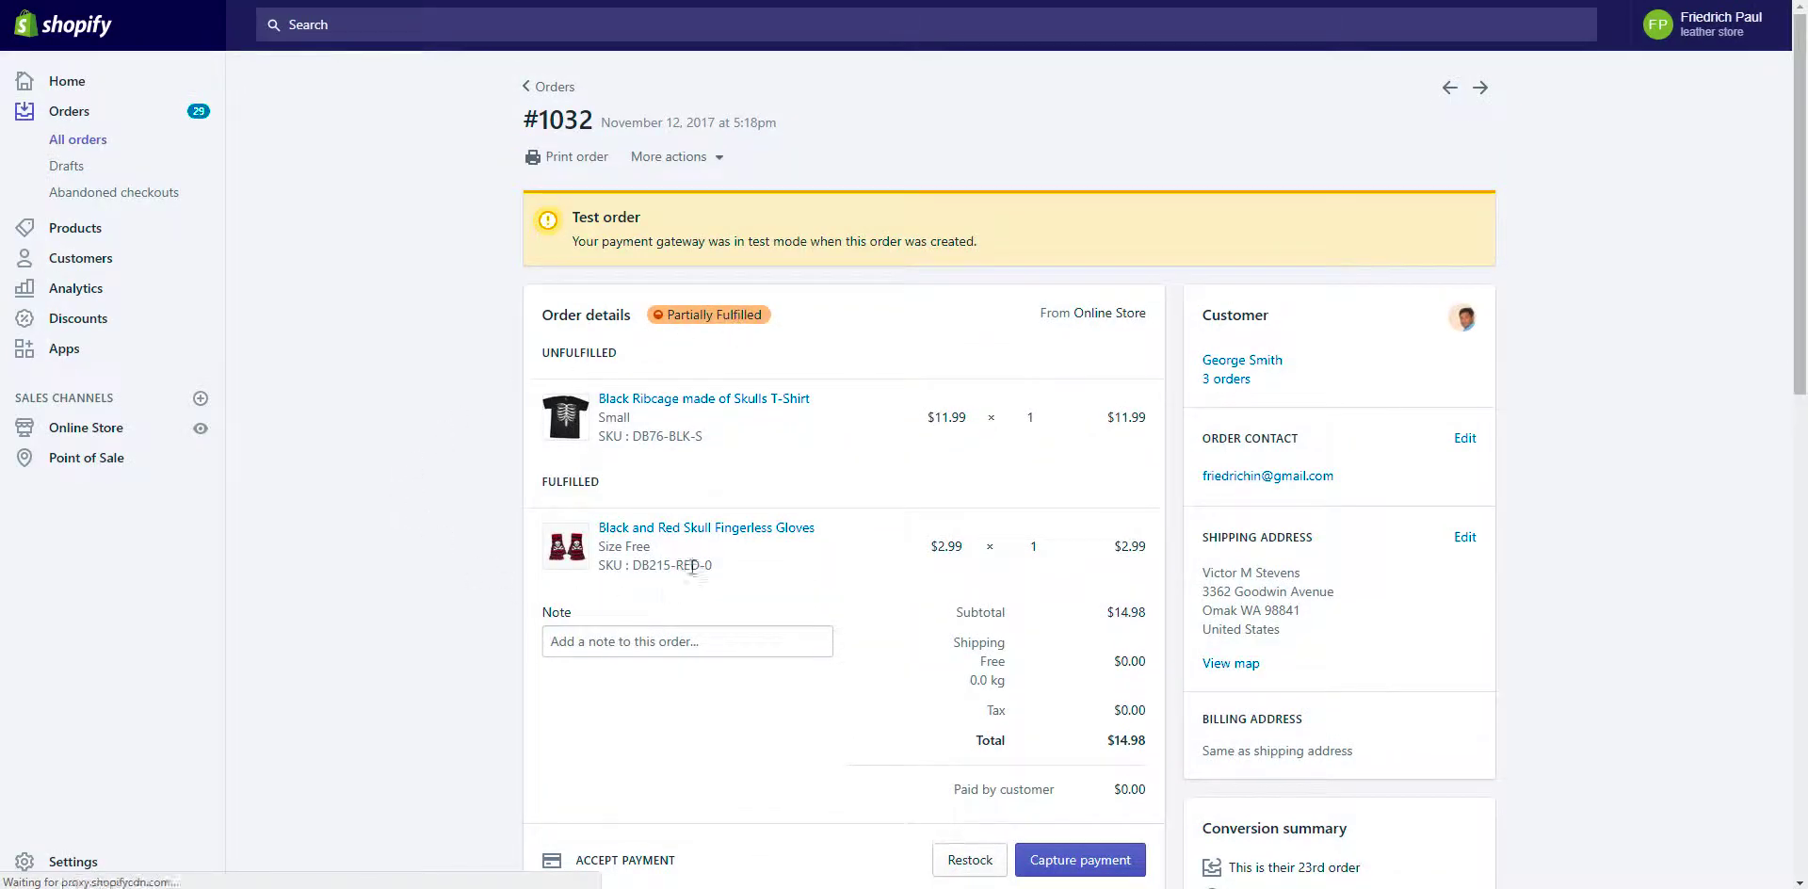
# - Examine the carrier, tracking number and fulfilled item in the Black and Red Skull Fingerless Gloves order in Shopify, and return to Auto Fulfill's tasks
pyautogui.scroll(-8, 476, 575)
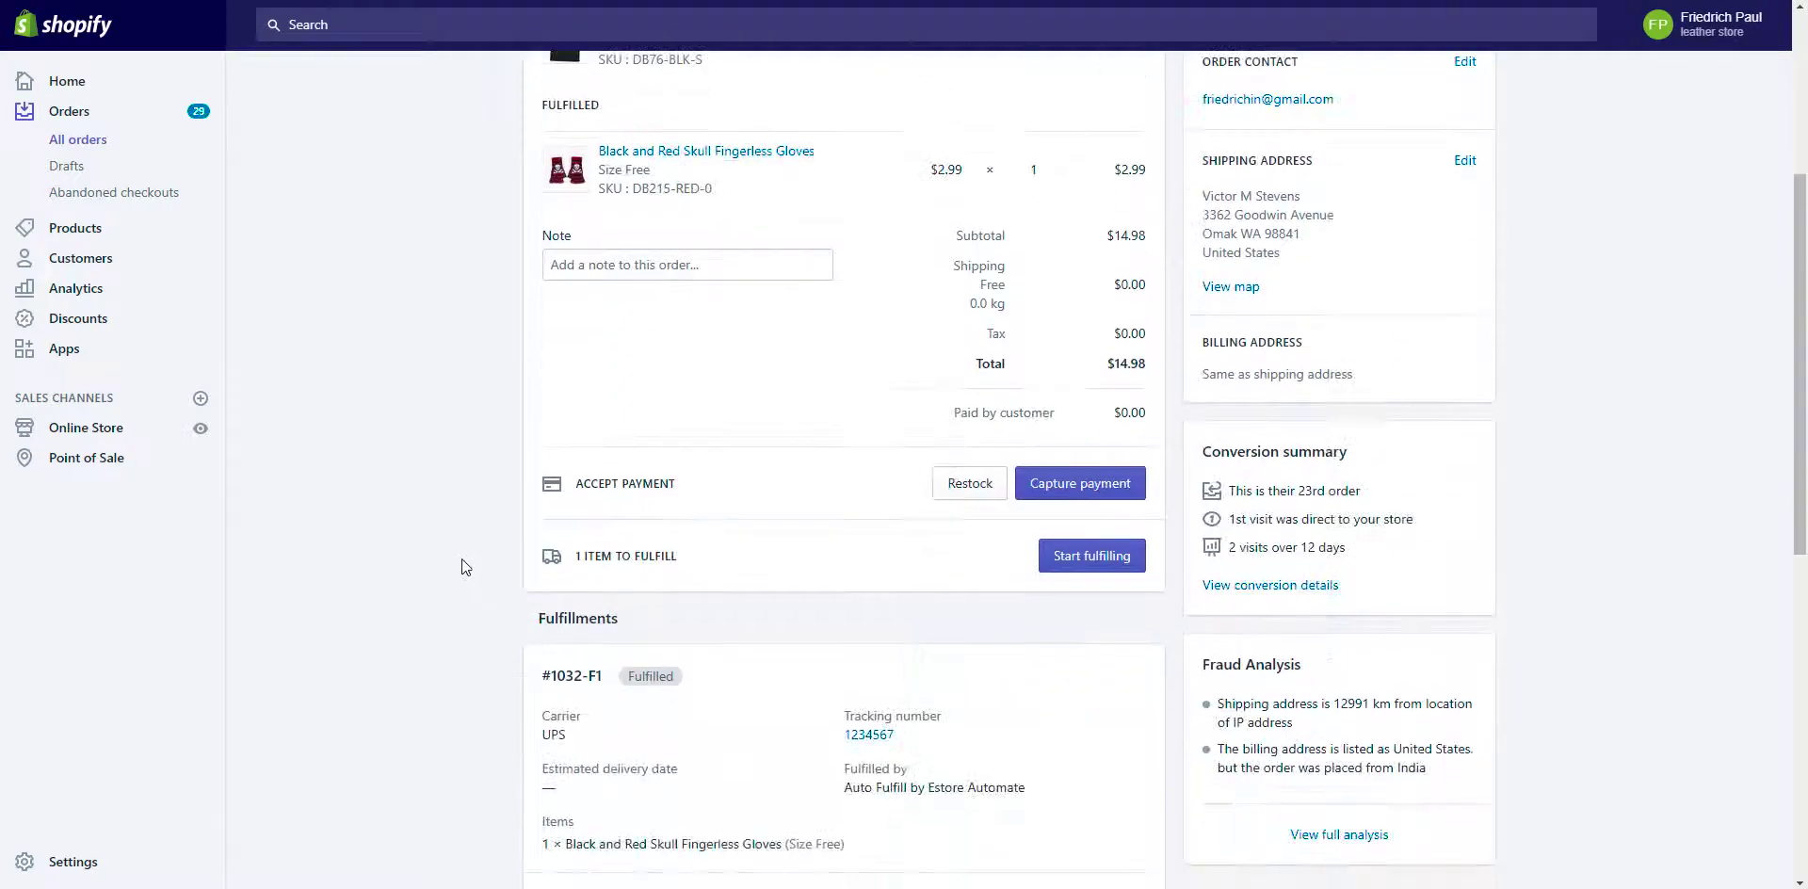
pyautogui.scroll(5, 460, 550)
pyautogui.scroll(-3, 460, 551)
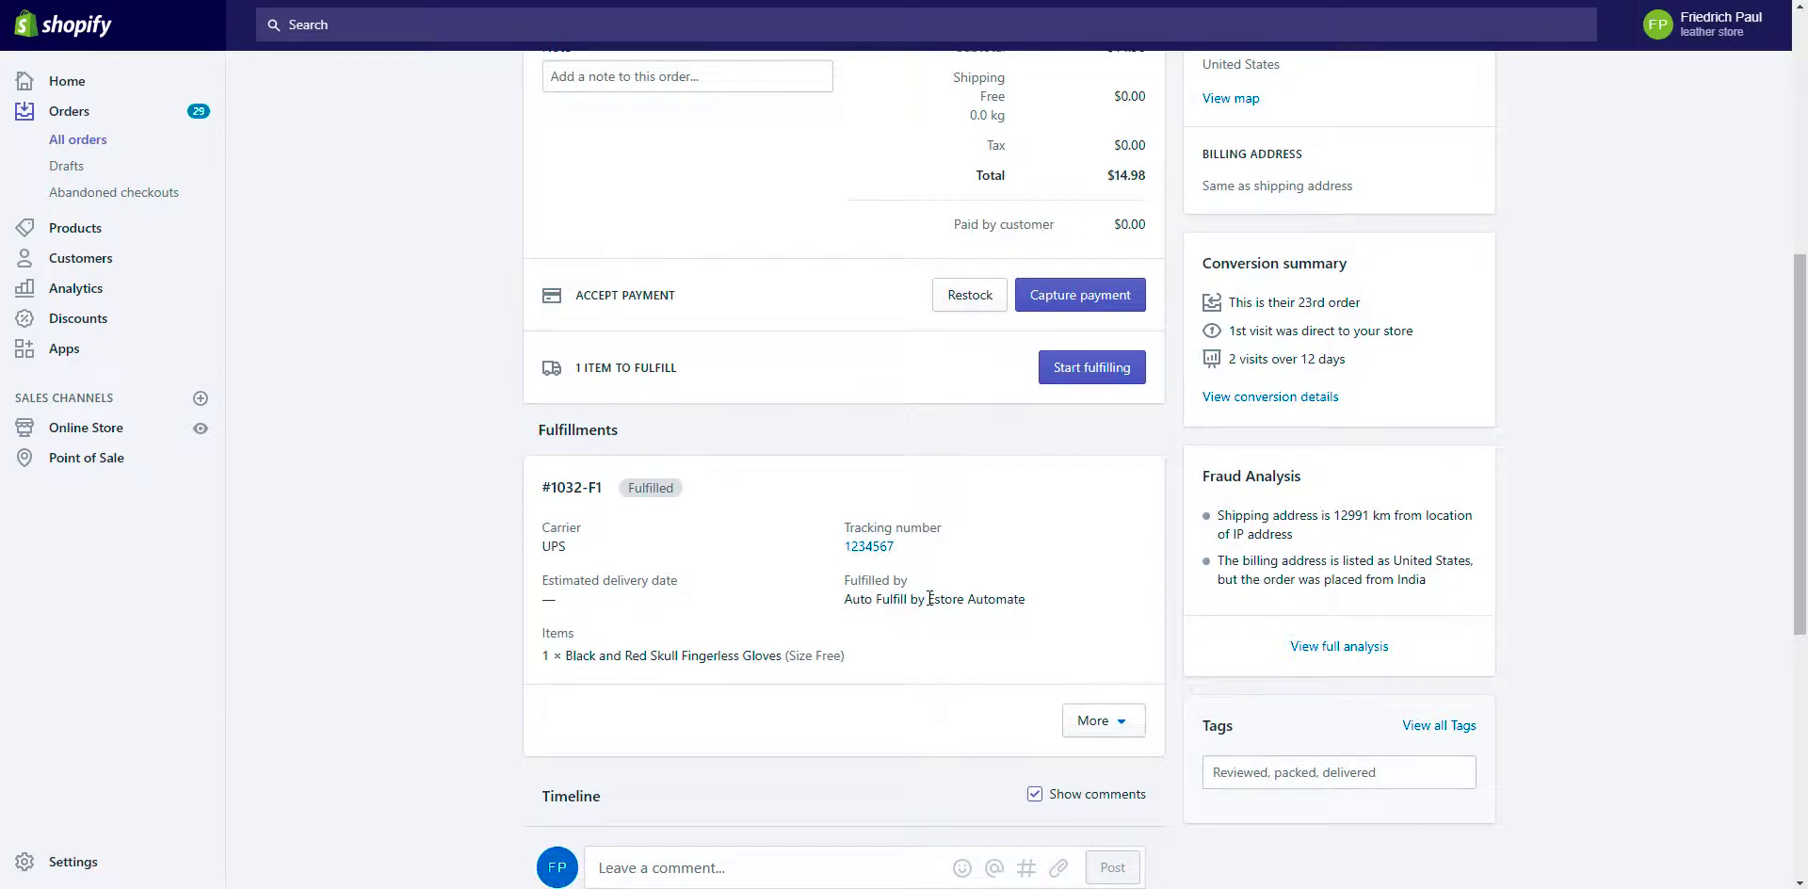
pyautogui.scroll(6, 355, 605)
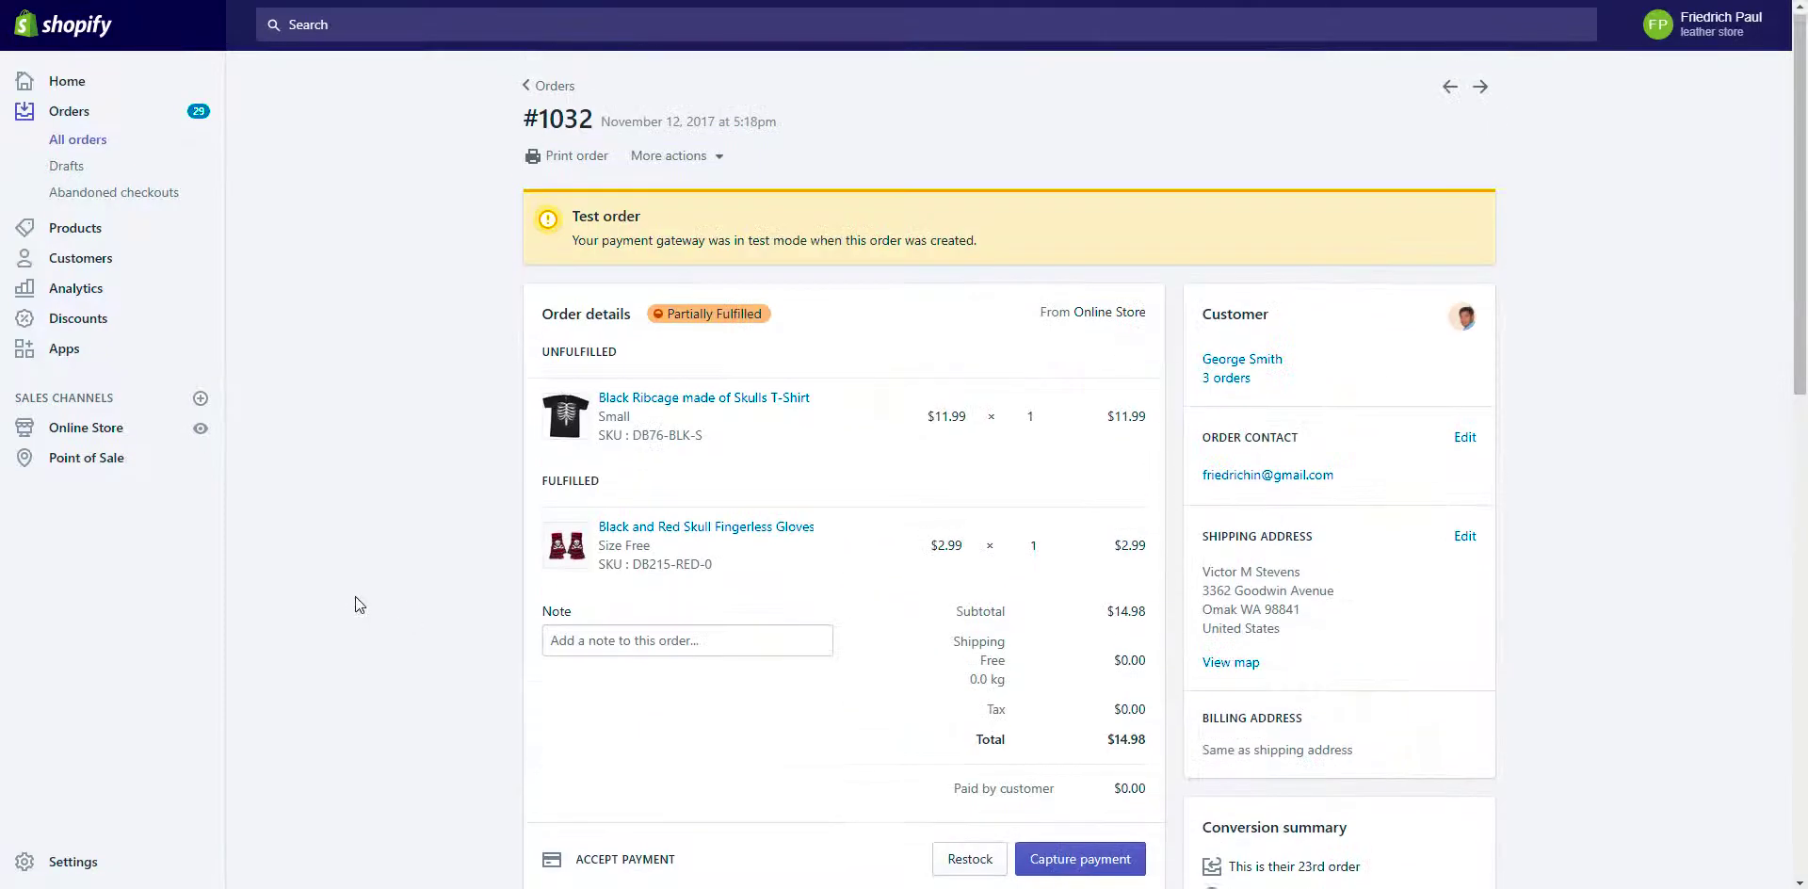
pyautogui.hotkey('ctrl', 'Tab')
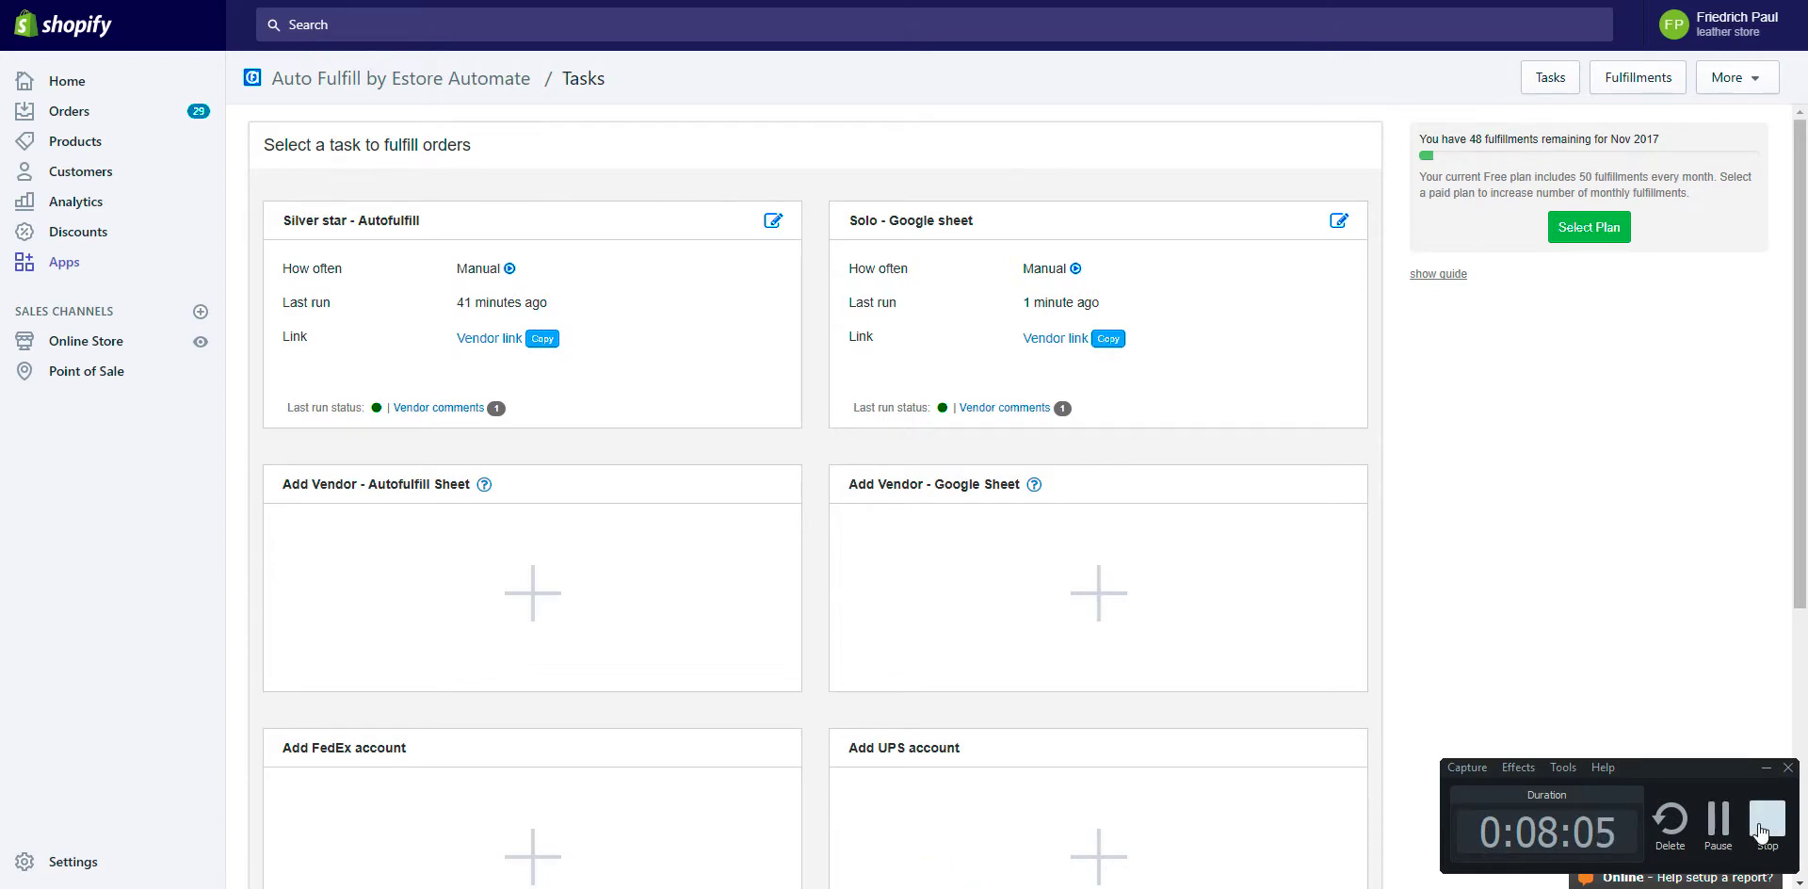
pyautogui.click(1761, 829)
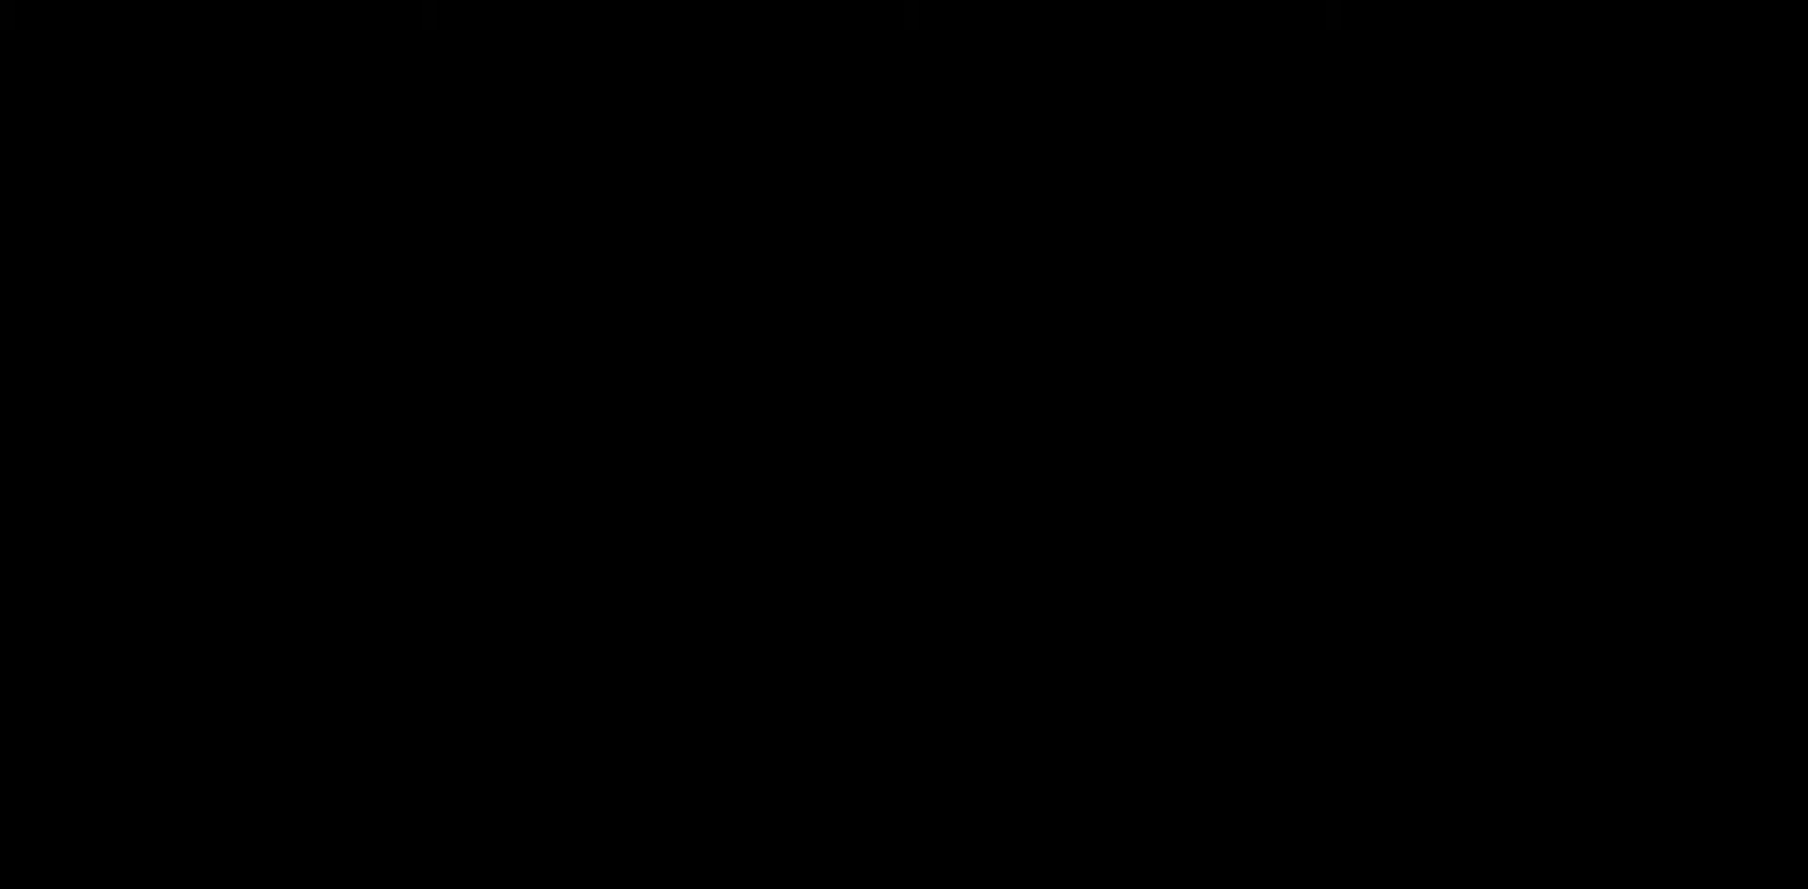